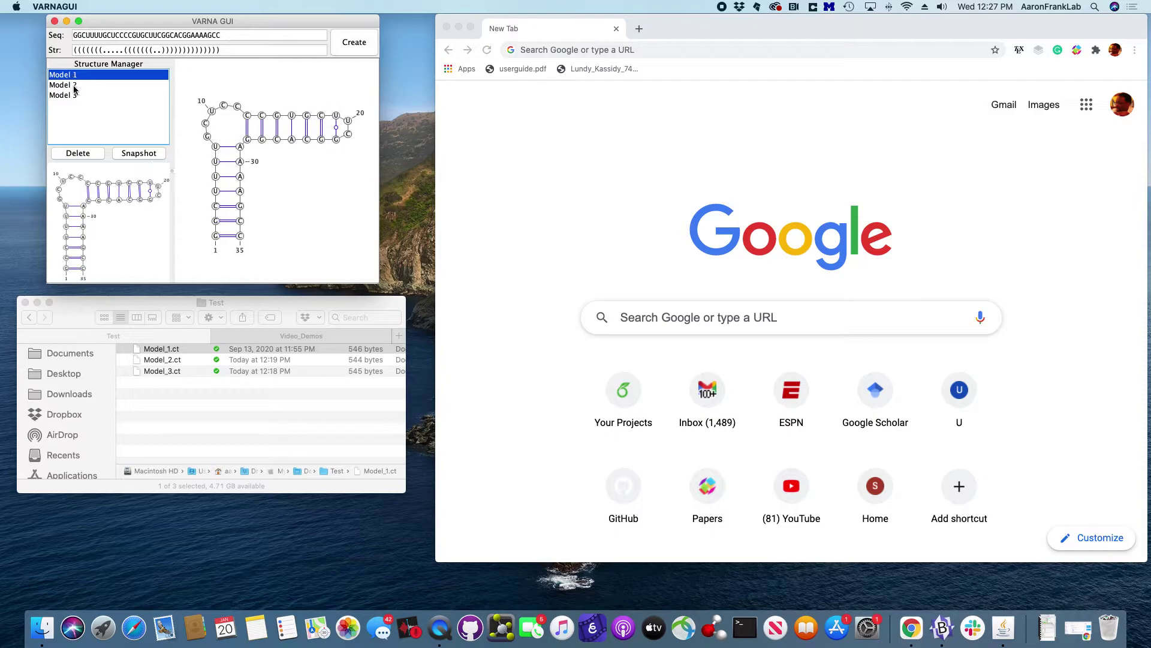
# Compare the RNA secondary structures of Model 1, Model 2 and Model 3 by displaying each one in turn.
pyautogui.click(74, 95)
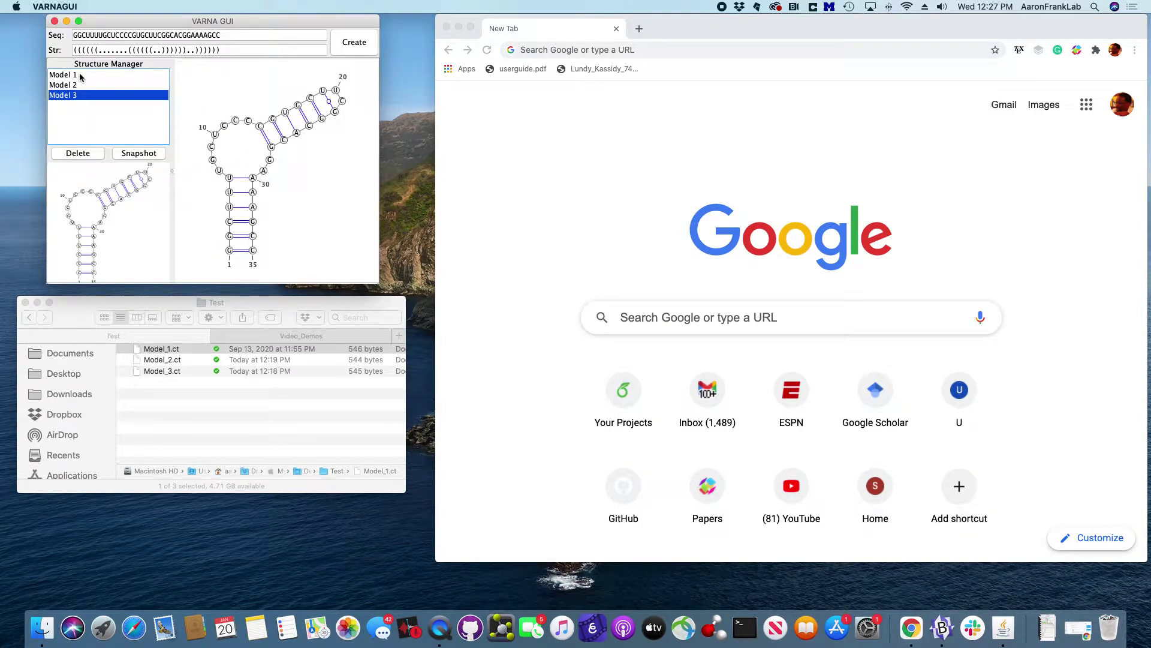
pyautogui.click(79, 76)
pyautogui.click(78, 87)
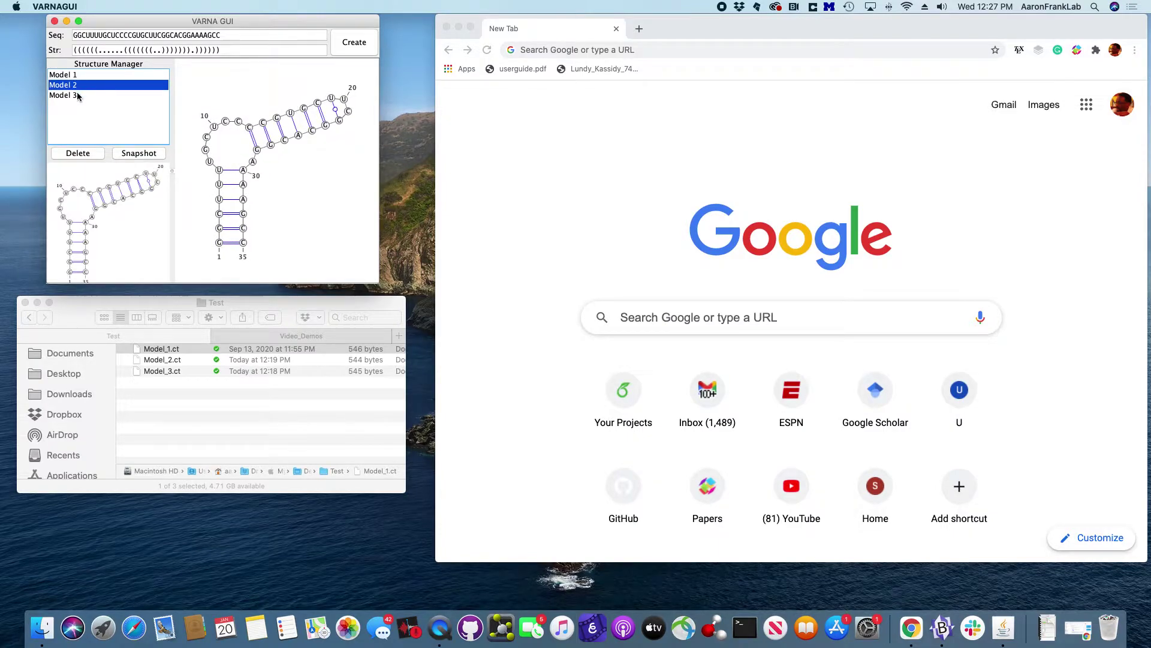
pyautogui.click(77, 96)
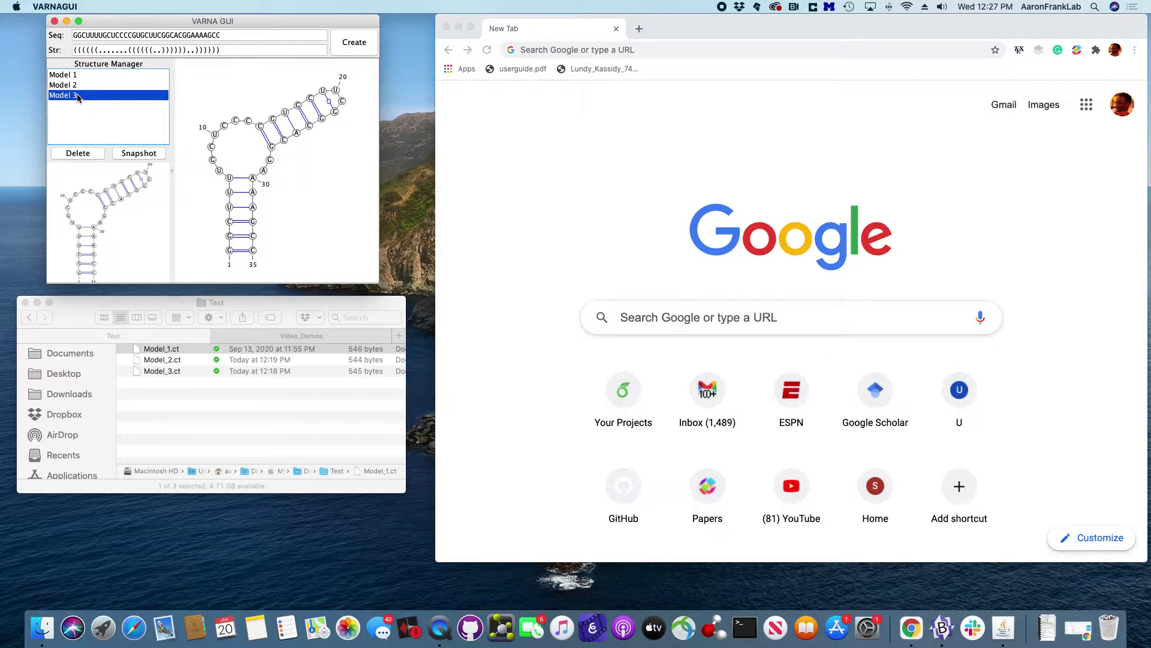
pyautogui.click(77, 75)
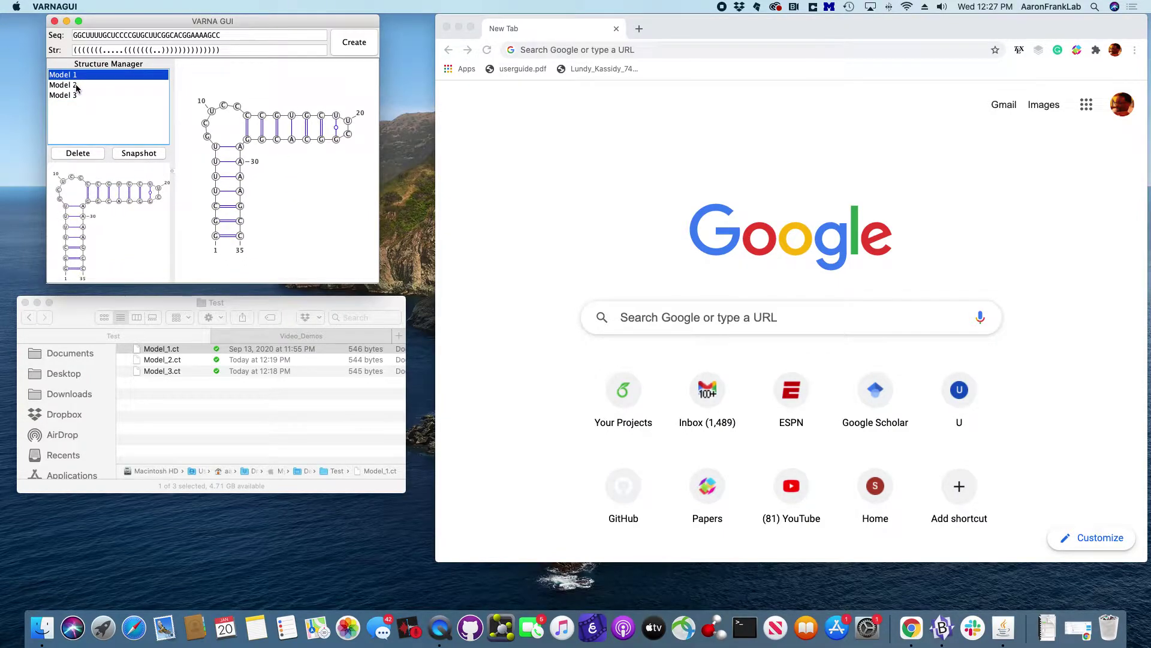
pyautogui.click(76, 86)
pyautogui.click(77, 96)
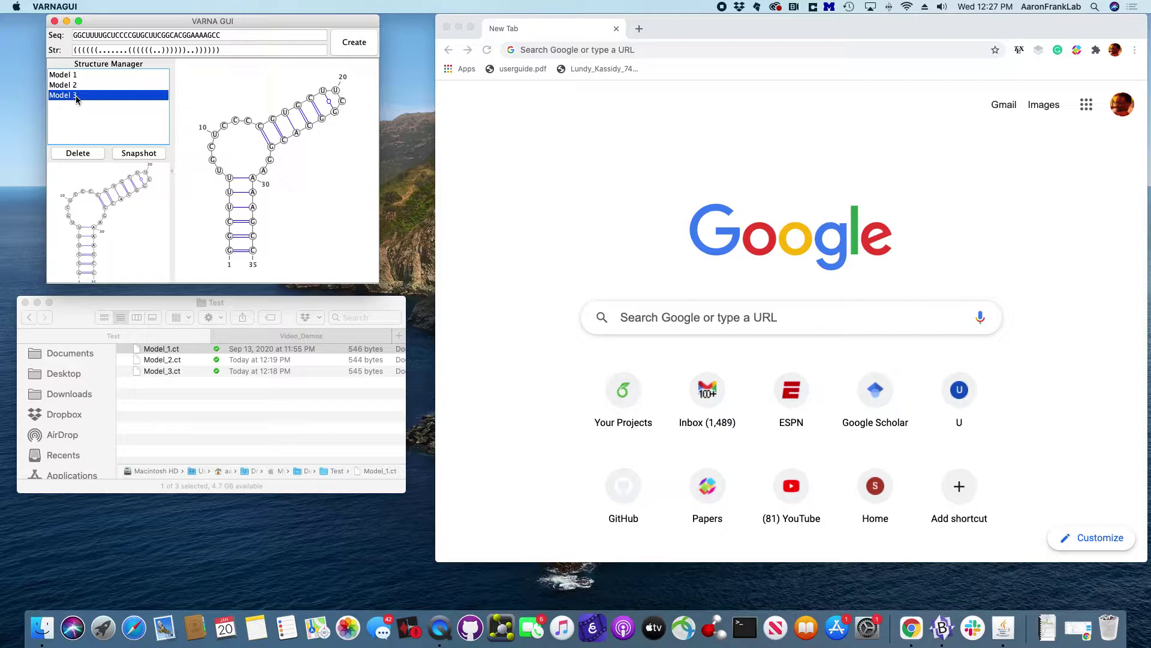
pyautogui.click(80, 76)
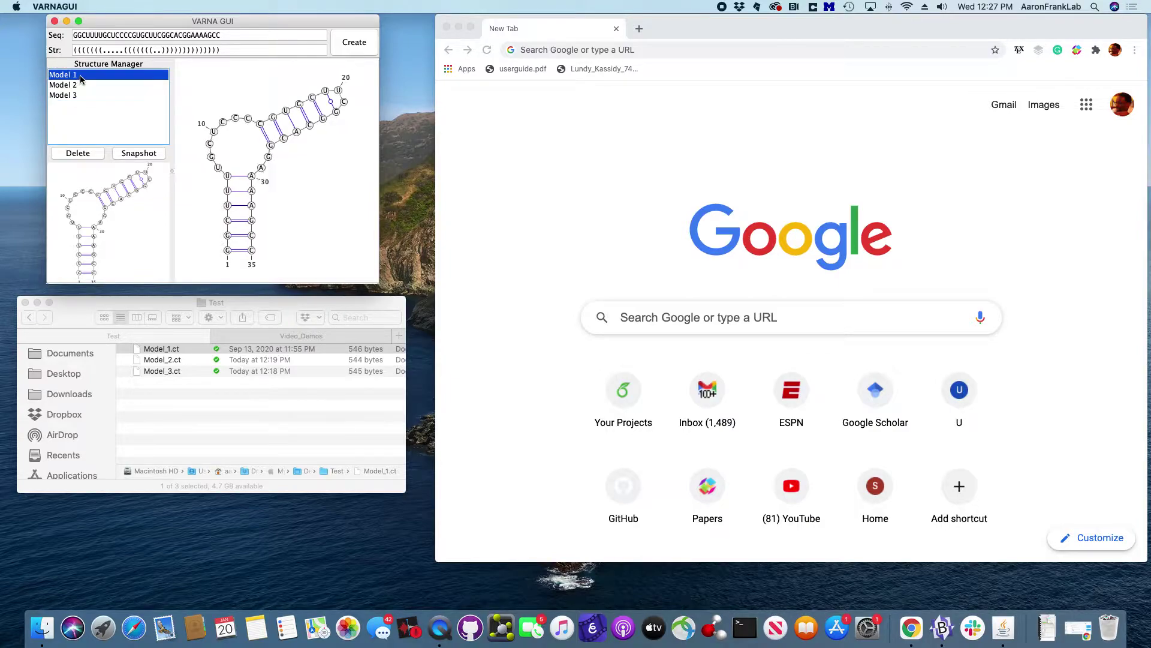
pyautogui.click(82, 86)
pyautogui.click(81, 96)
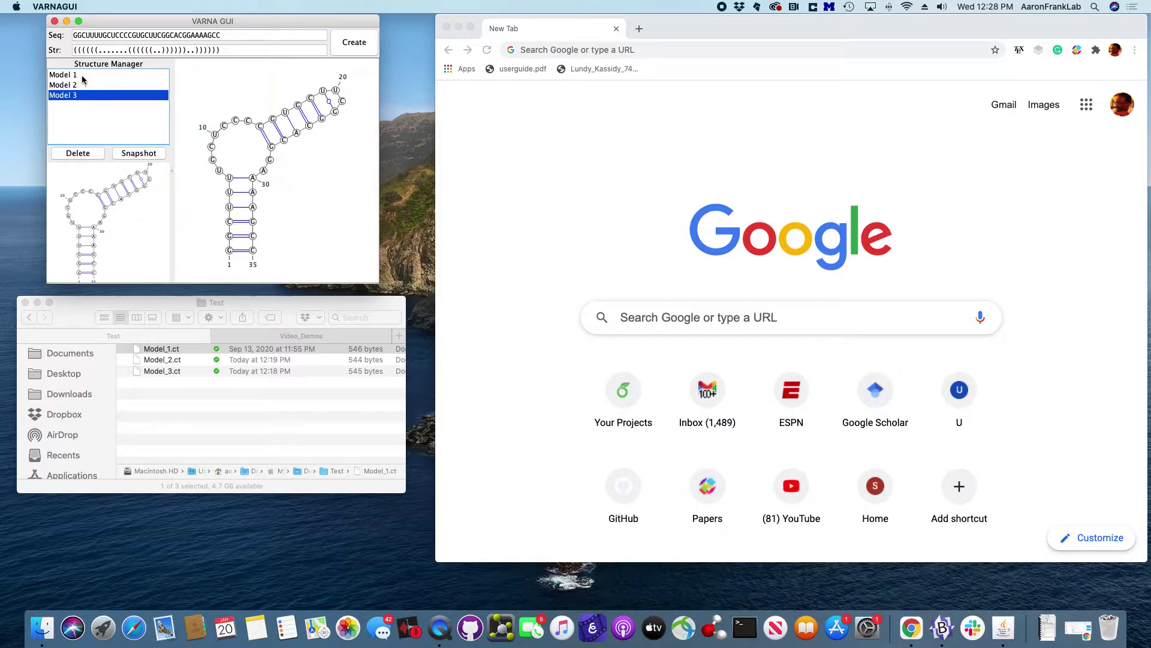
pyautogui.click(82, 75)
pyautogui.click(80, 95)
pyautogui.click(78, 85)
pyautogui.click(77, 97)
# Look through the structure files Model_1.ct, Model_2.ct and Model_3.ct in Finder's Test folder, ending with Model_1.ct selected.
pyautogui.click(87, 313)
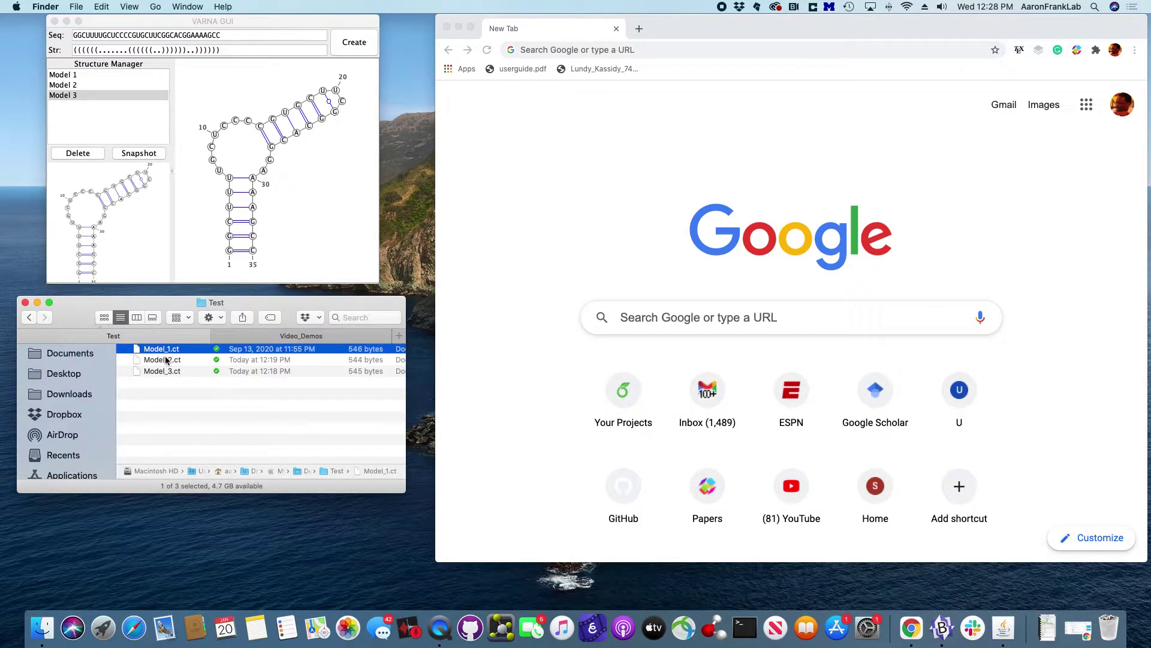
pyautogui.click(159, 401)
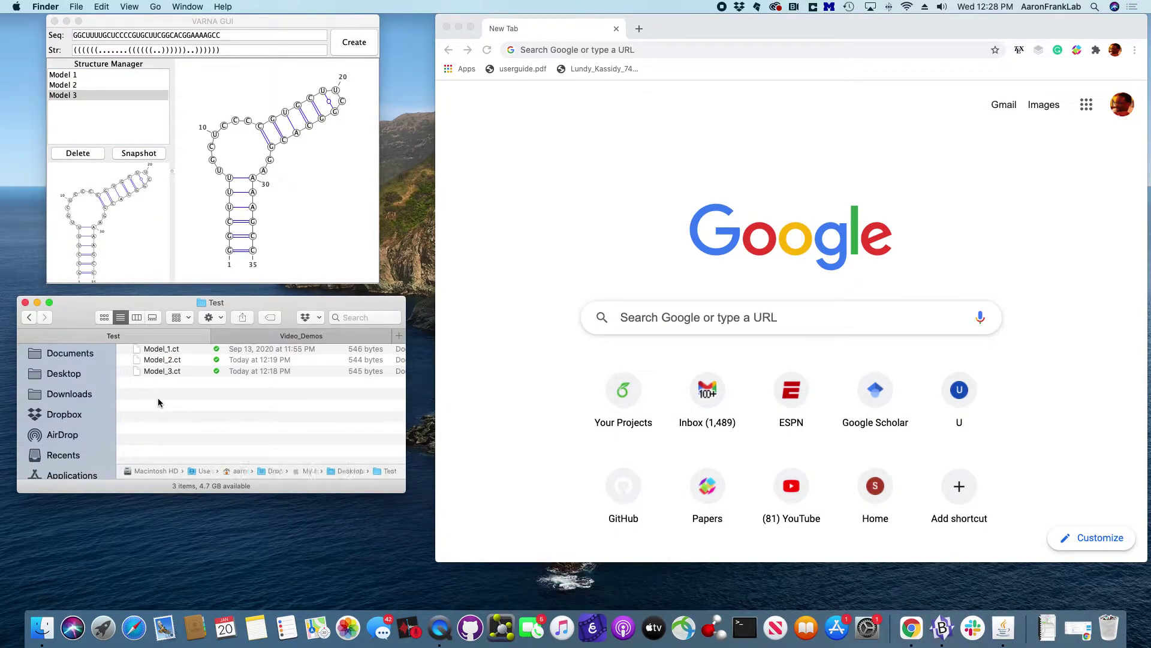
pyautogui.click(174, 353)
pyautogui.click(173, 362)
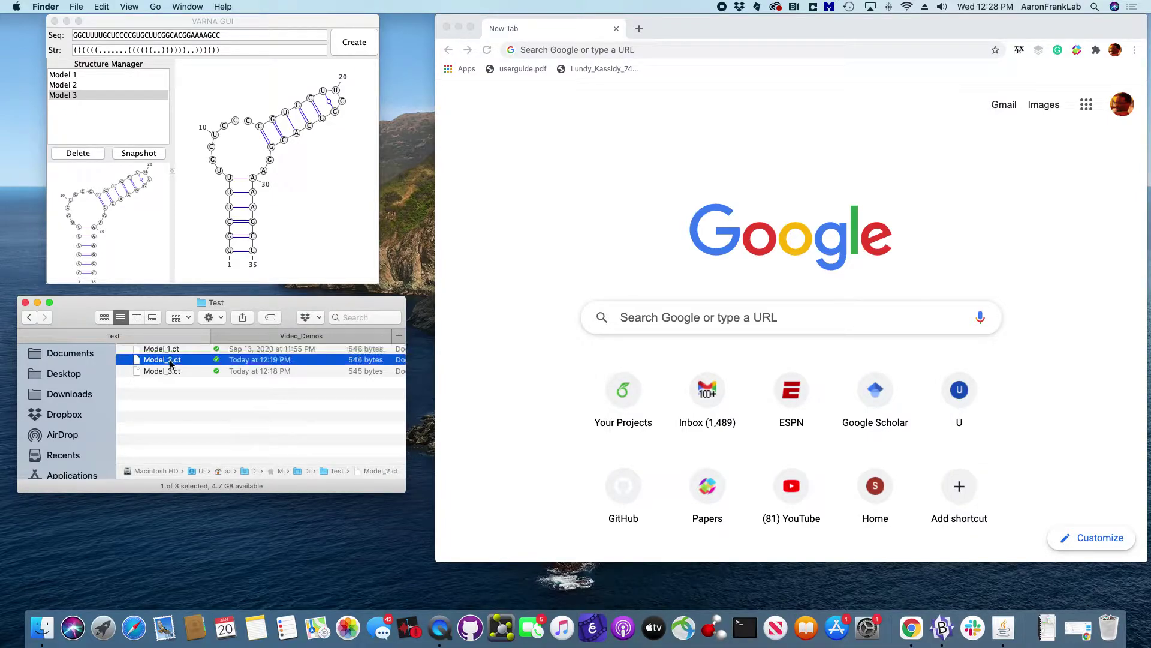
pyautogui.click(172, 373)
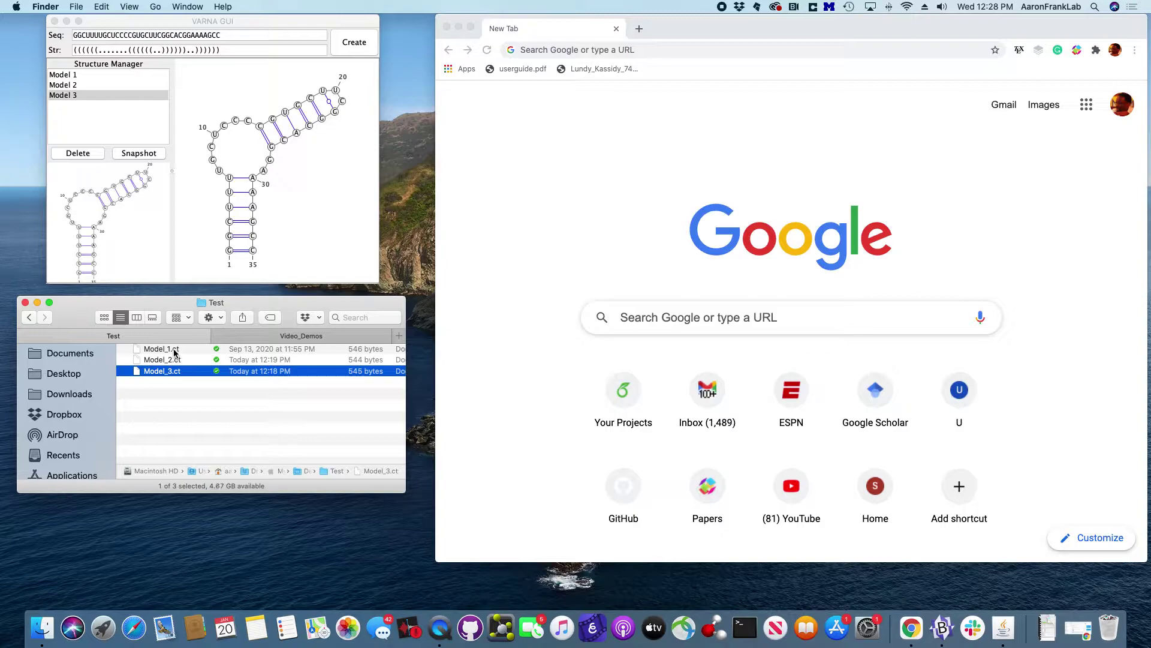
pyautogui.click(176, 351)
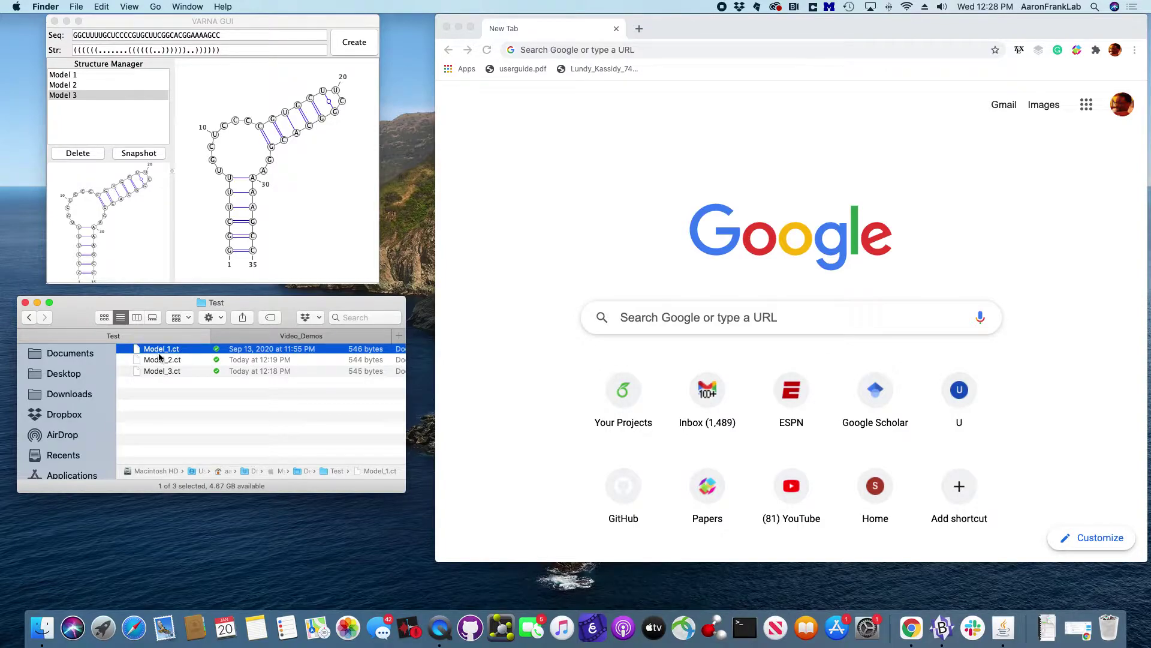
# Switch to Chrome and open the website smaltr.org.
pyautogui.click(554, 51)
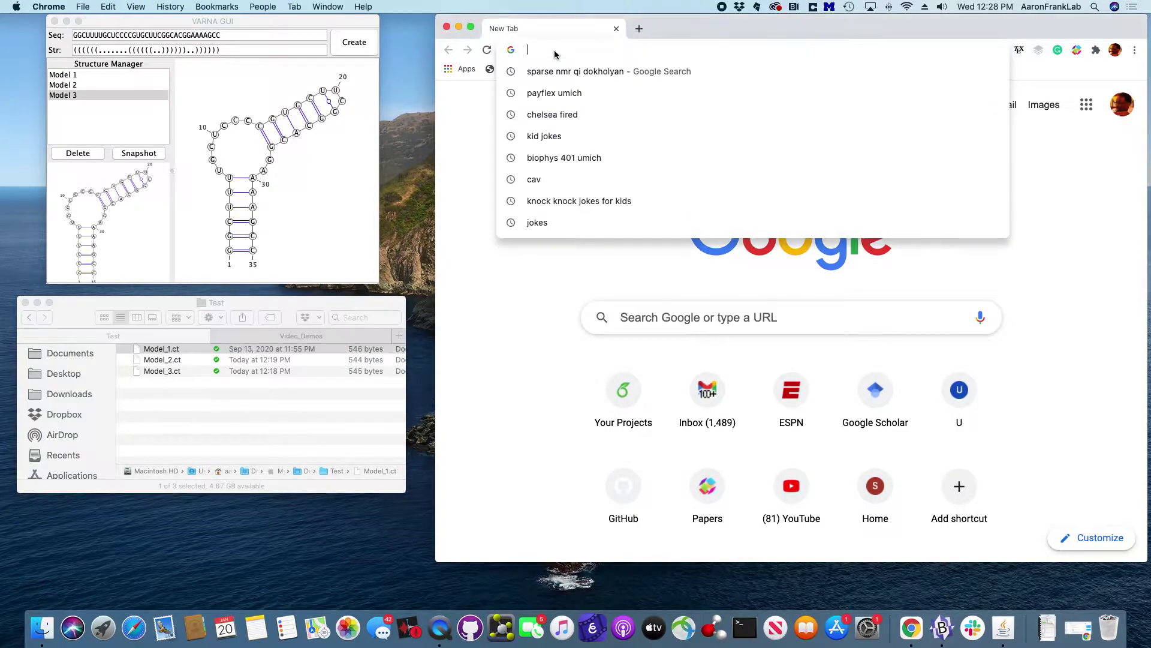
pyautogui.write('smaltr.o')
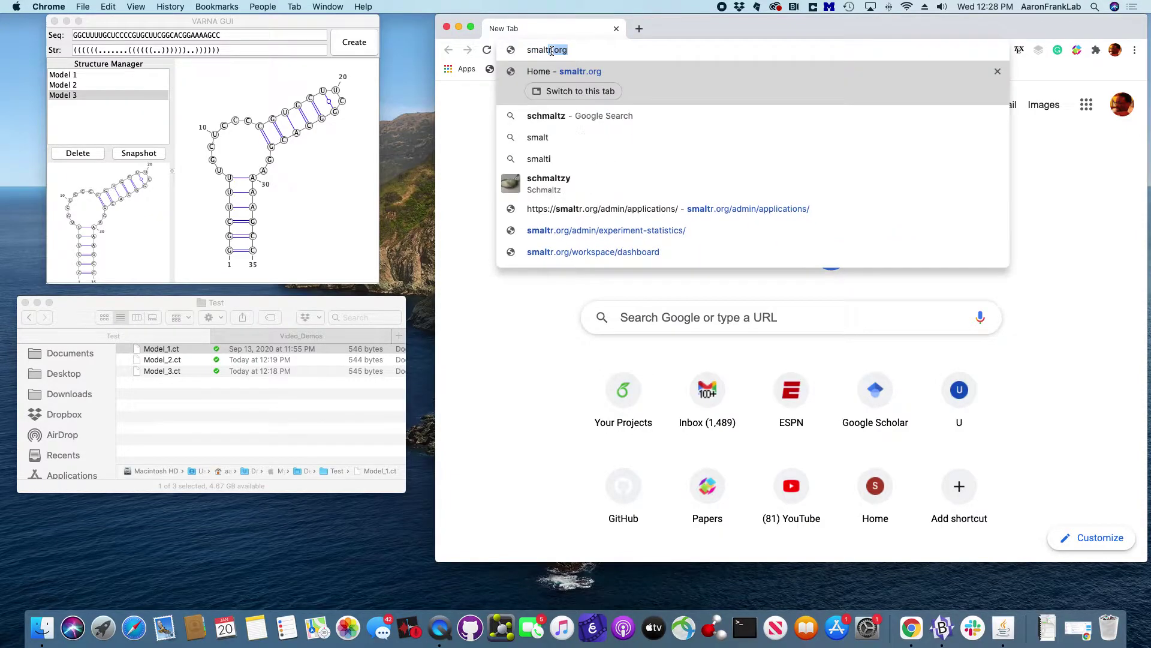
pyautogui.write('rg')
pyautogui.press('Return')
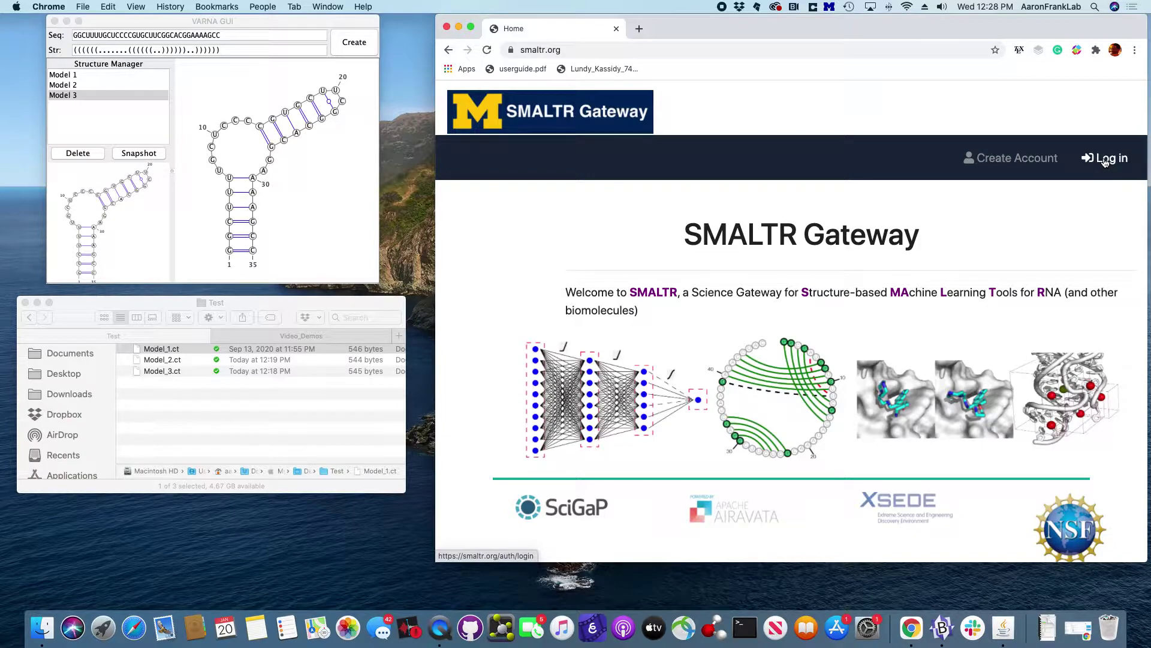
pyautogui.click(1105, 159)
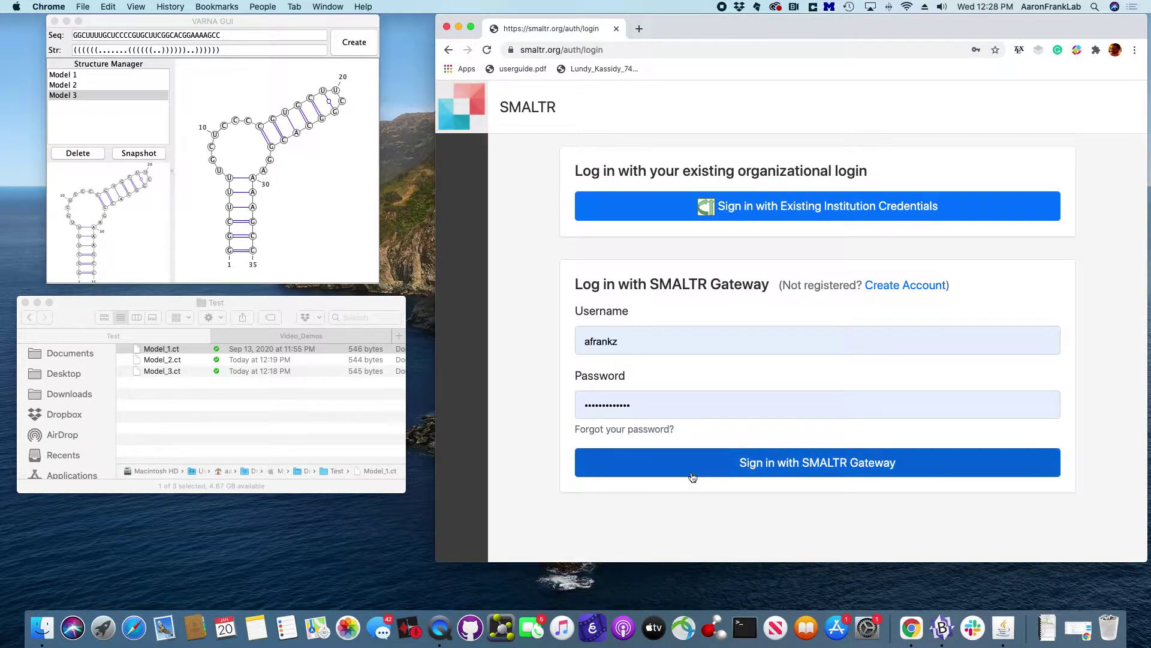
pyautogui.click(556, 50)
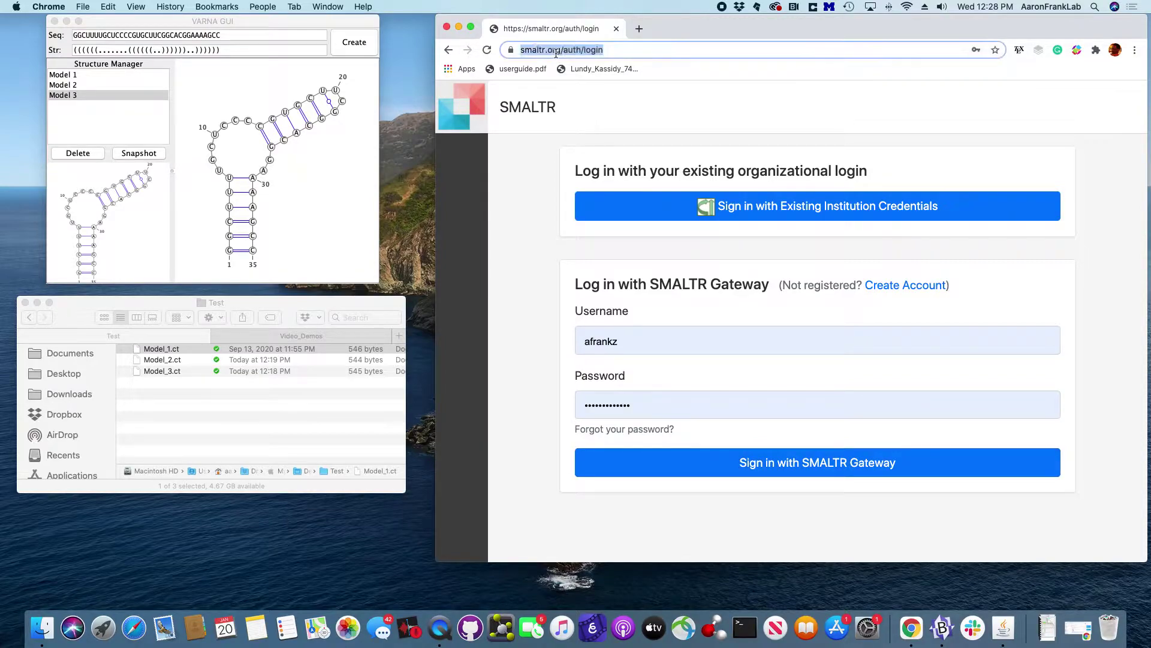
pyautogui.doubleClick(556, 53)
pyautogui.write('sma')
pyautogui.press('Return')
pyautogui.doubleClick(555, 53)
pyautogui.write('sm')
pyautogui.press('super+a')
pyautogui.write('smaltr.org')
pyautogui.press('Return')
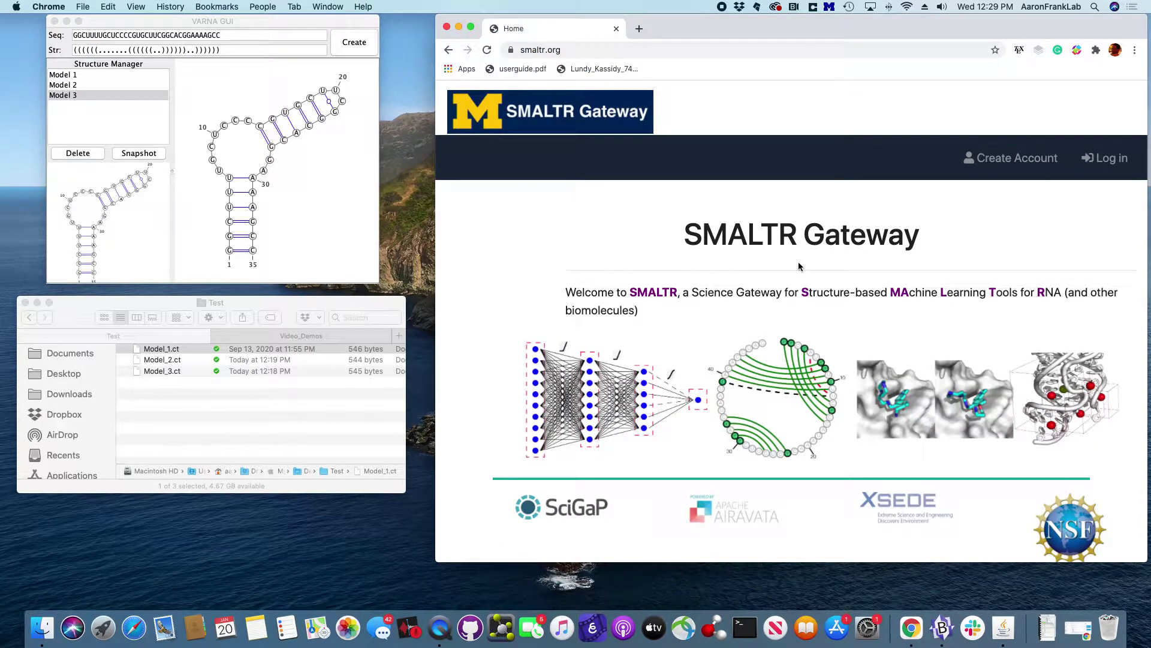
# Examine the fields and password requirements of the SMALTR Gateway account creation form, and return to the gateway's home page.
pyautogui.scroll(-1, 799, 266)
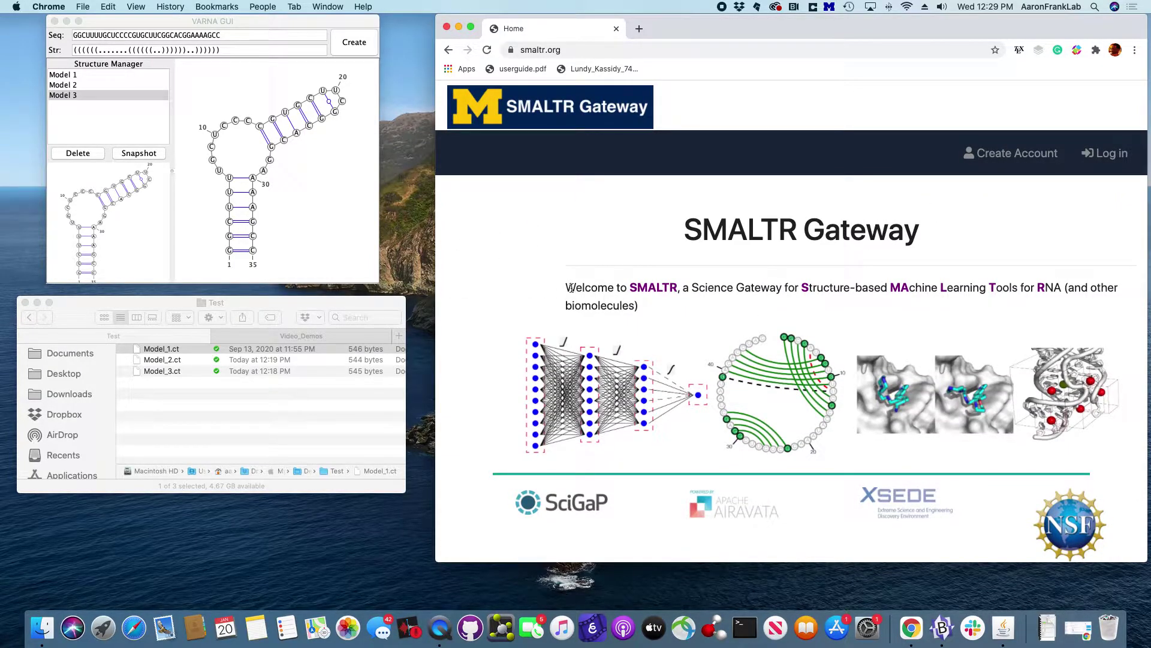
pyautogui.click(1018, 155)
pyautogui.scroll(-2, 622, 376)
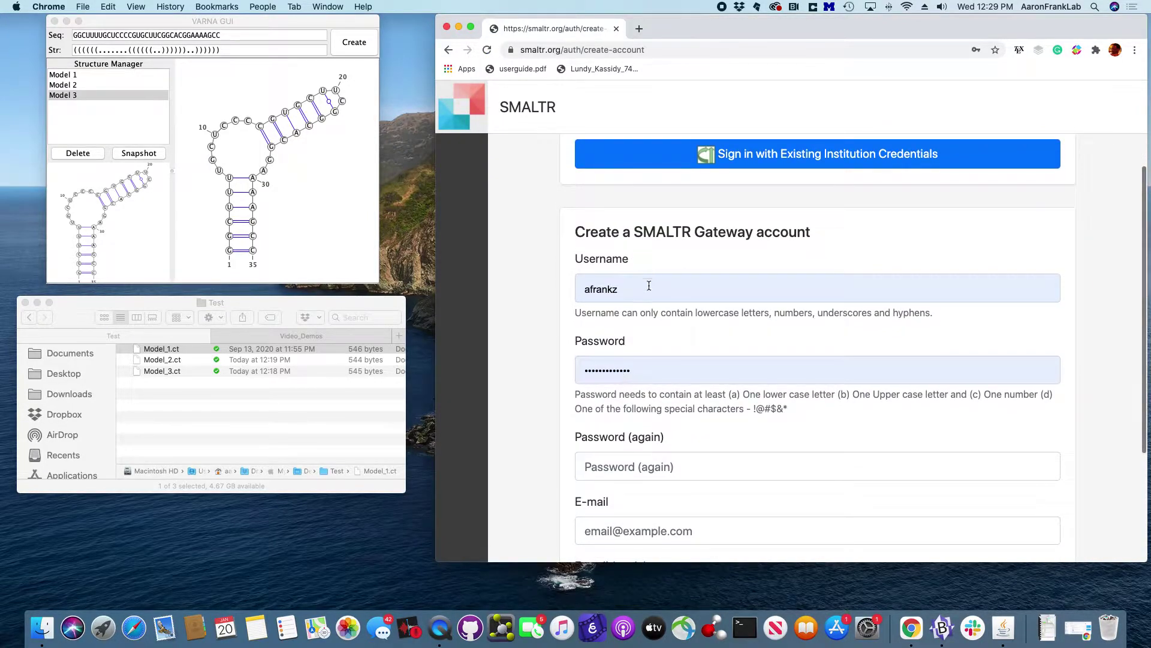
pyautogui.scroll(-2, 671, 333)
pyautogui.scroll(-4, 649, 325)
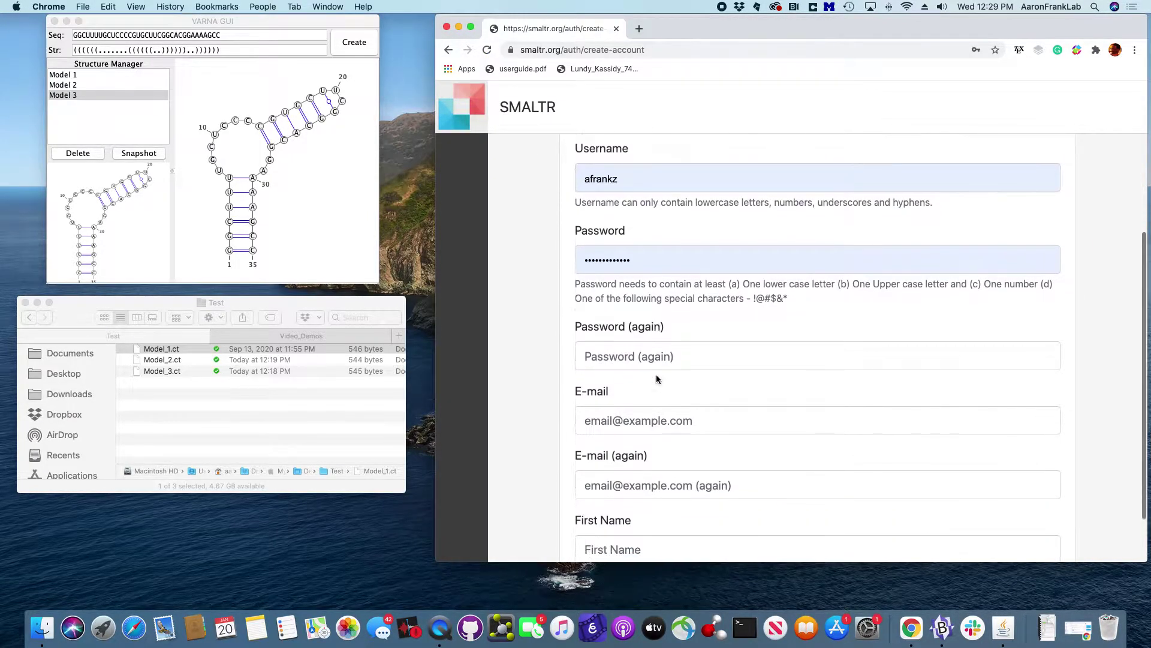
pyautogui.scroll(5, 617, 332)
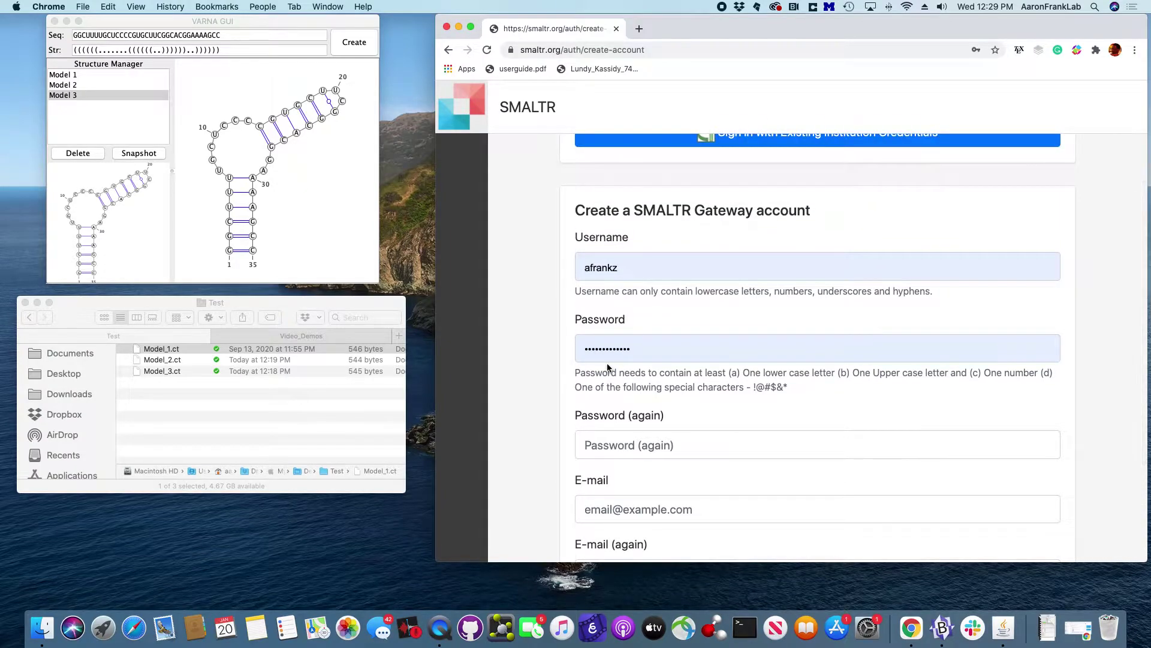
pyautogui.scroll(-2, 610, 360)
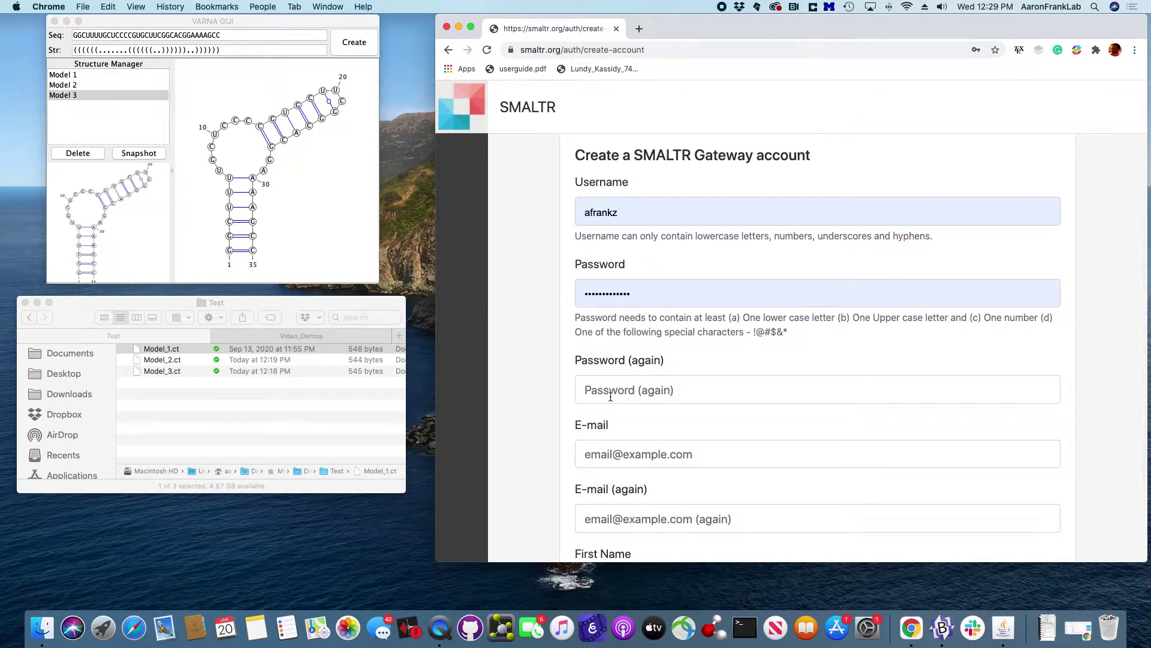
pyautogui.scroll(-6, 613, 461)
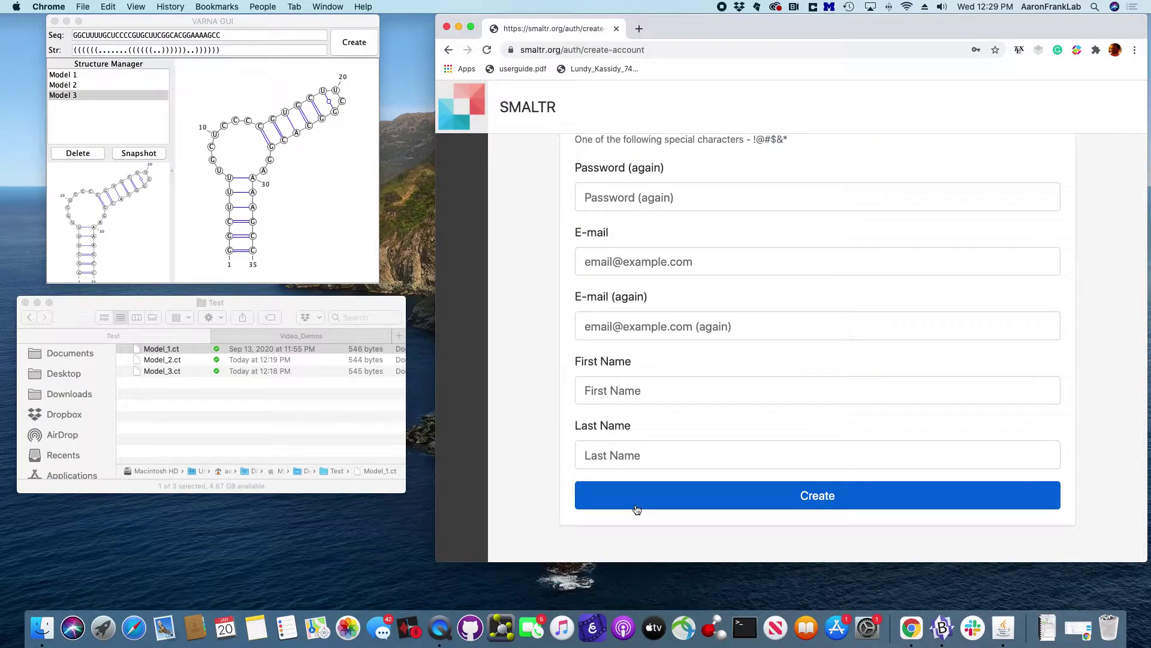
pyautogui.scroll(10, 766, 264)
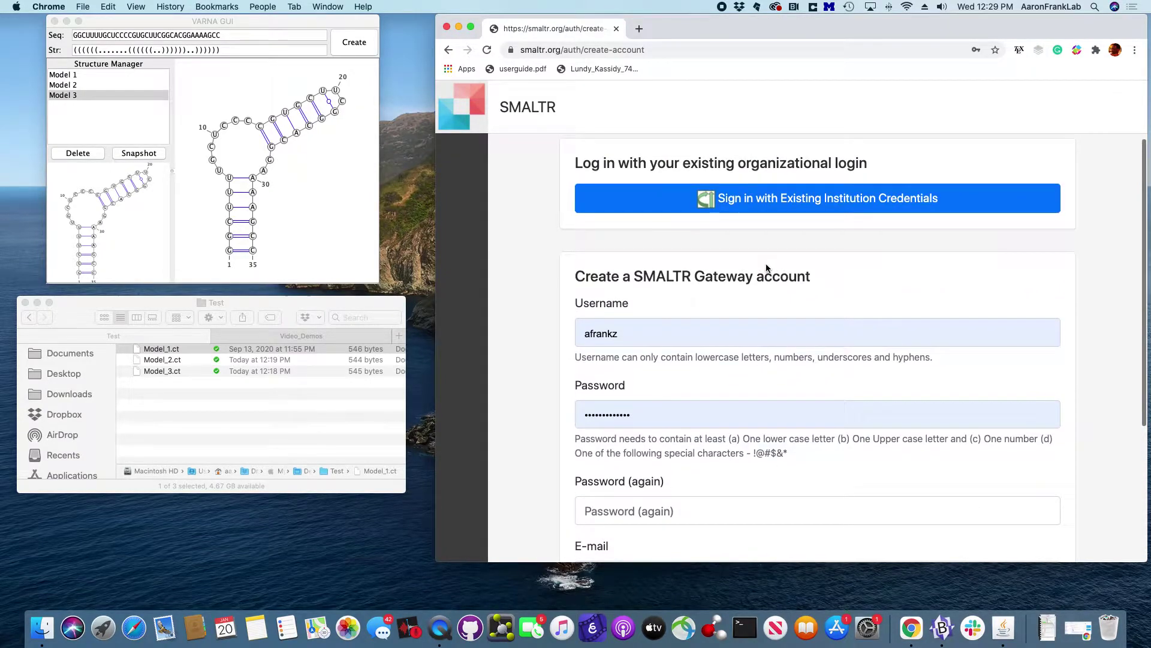
pyautogui.scroll(1, 765, 265)
pyautogui.click(493, 99)
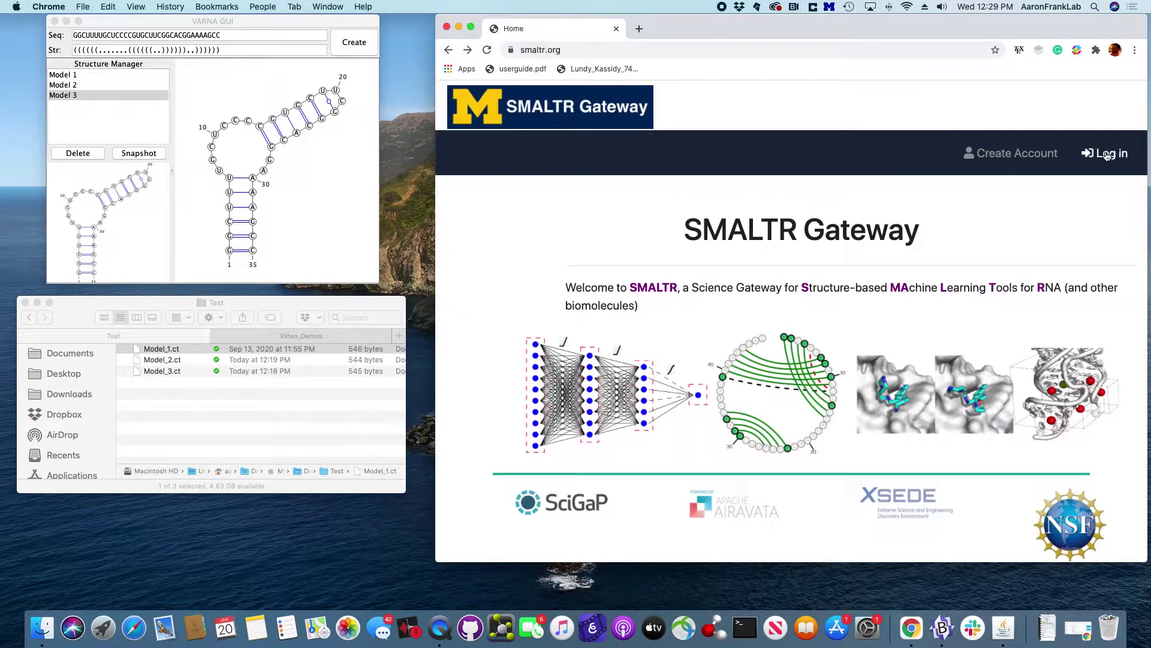
# Log in to the SMALTR Gateway with the saved gateway account credentials.
pyautogui.click(1107, 155)
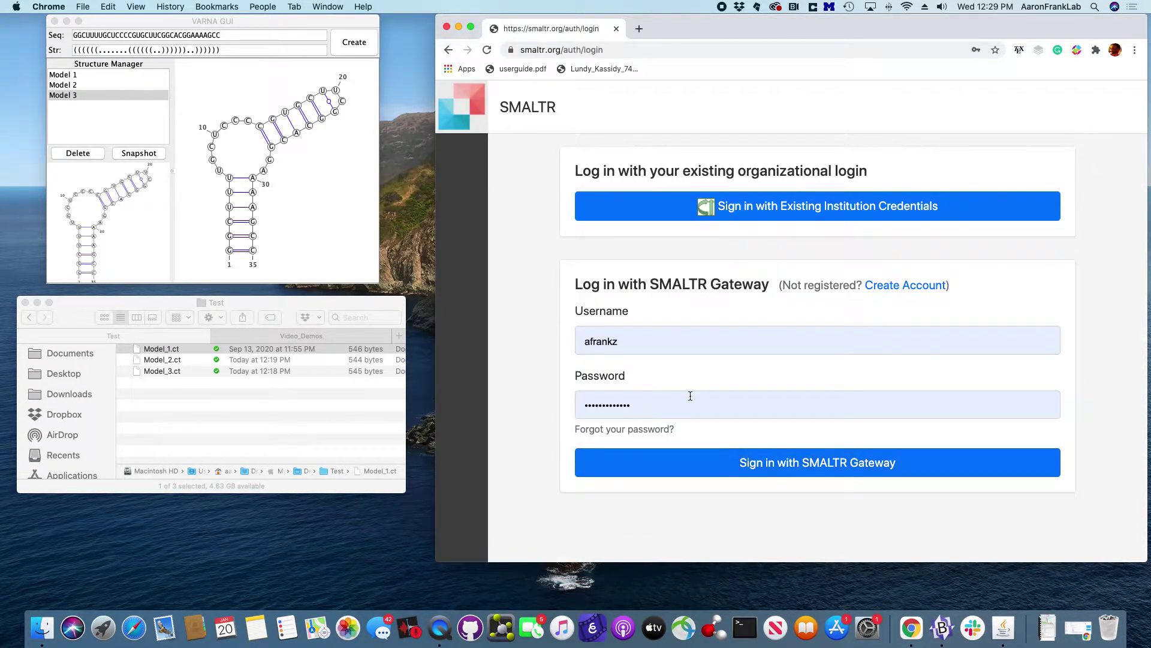
pyautogui.click(627, 350)
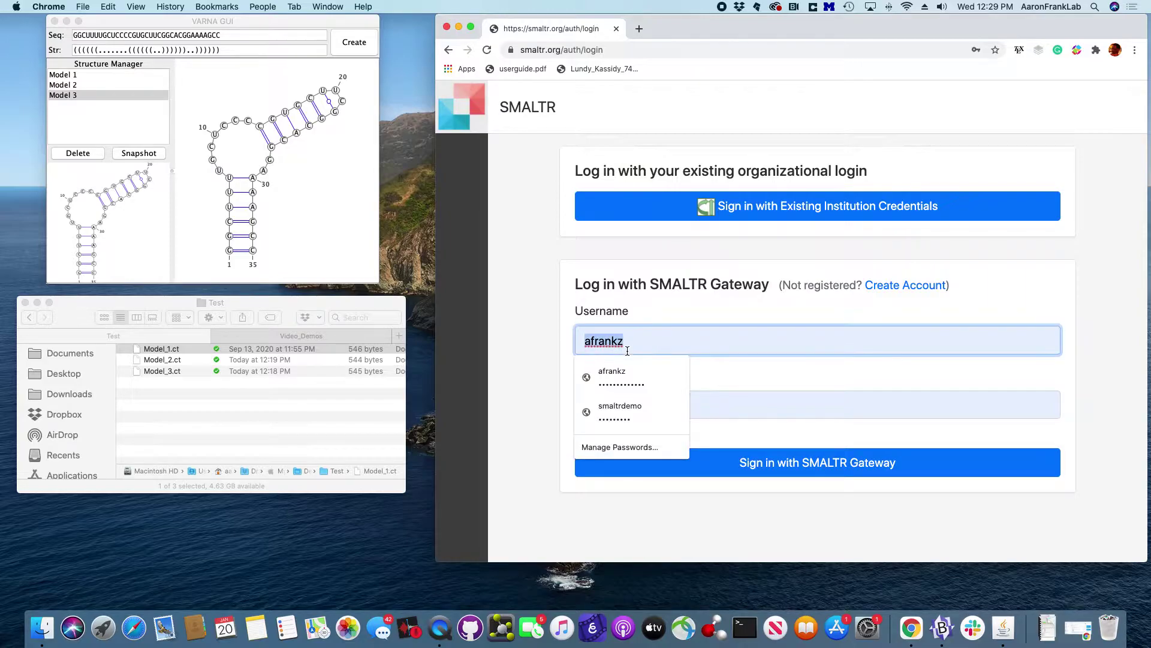
pyautogui.click(533, 343)
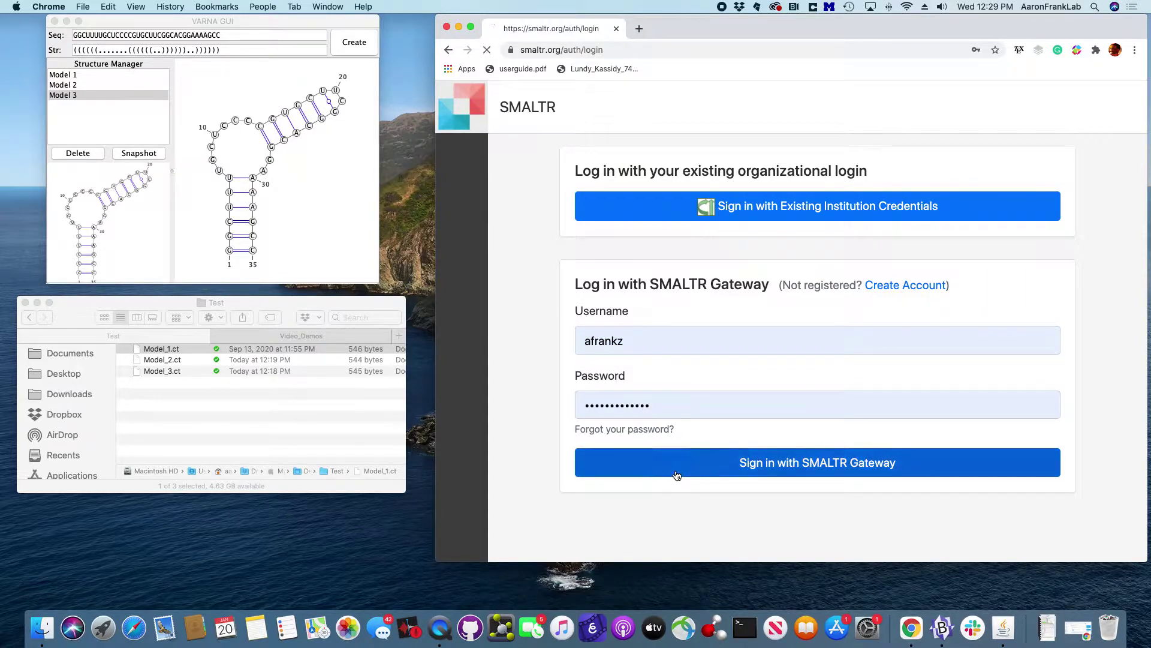
pyautogui.click(677, 475)
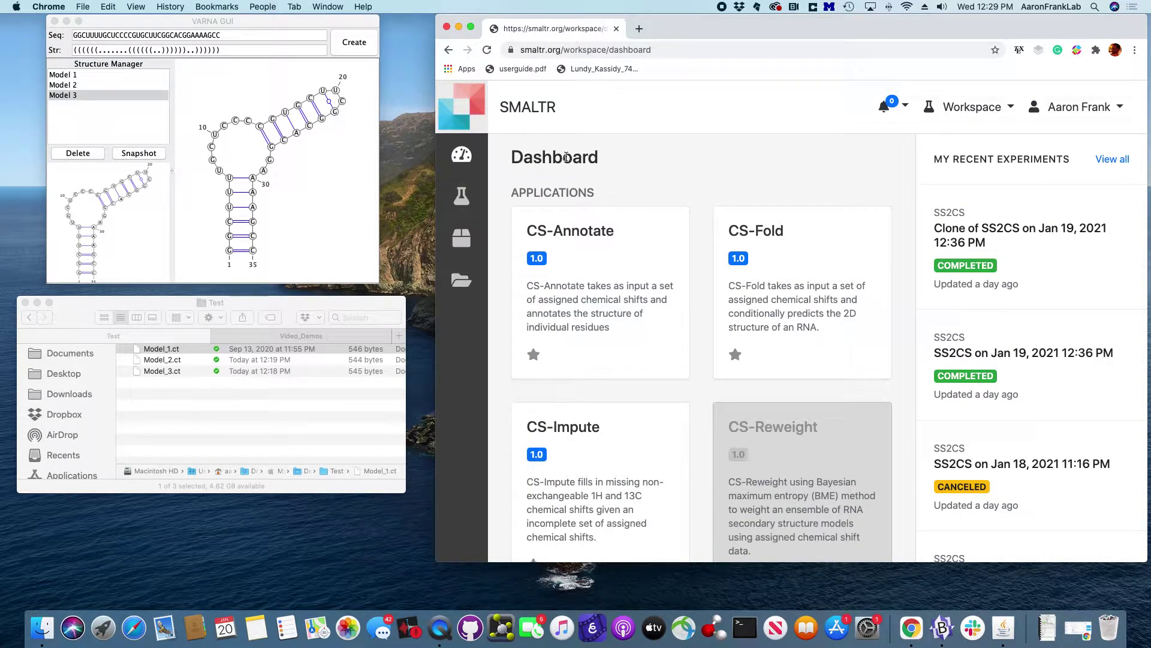
# Find the SS2CS application on the dashboard and open its form for creating a new experiment.
pyautogui.click(471, 160)
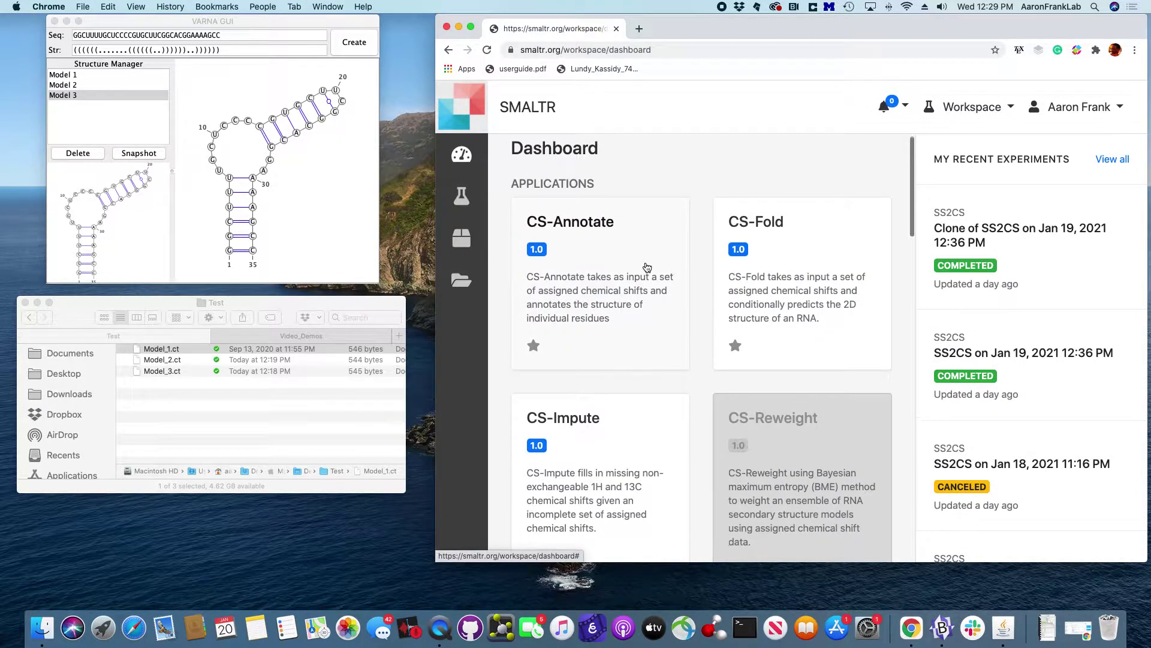
pyautogui.scroll(-3, 647, 268)
pyautogui.scroll(-5, 647, 267)
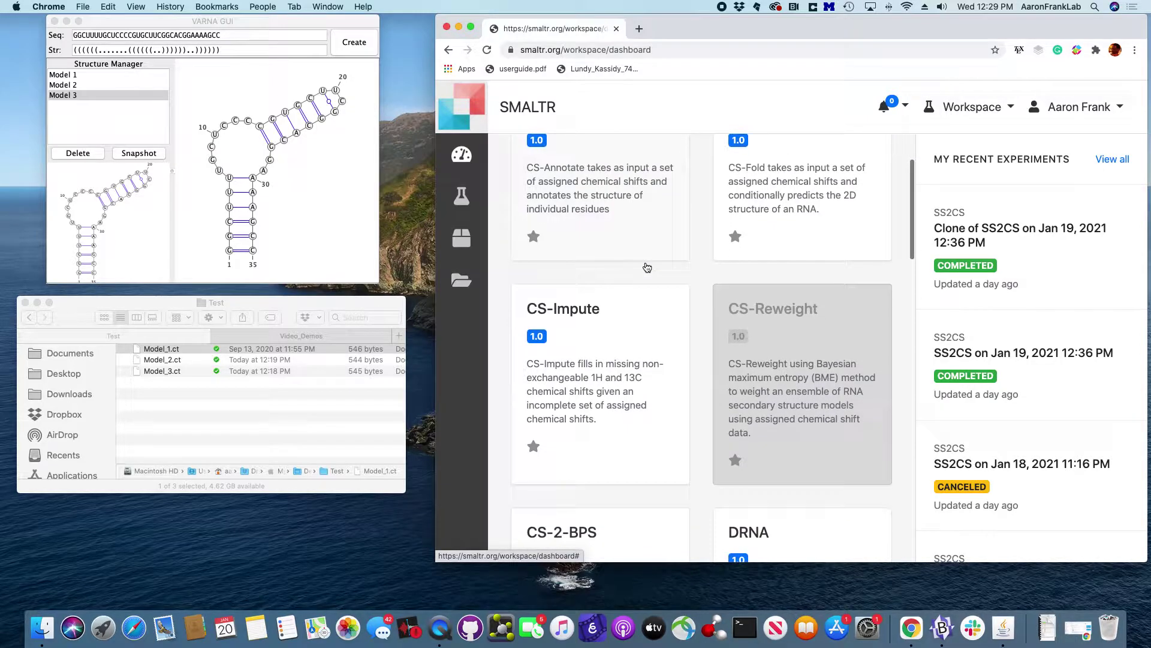
pyautogui.scroll(-20, 647, 267)
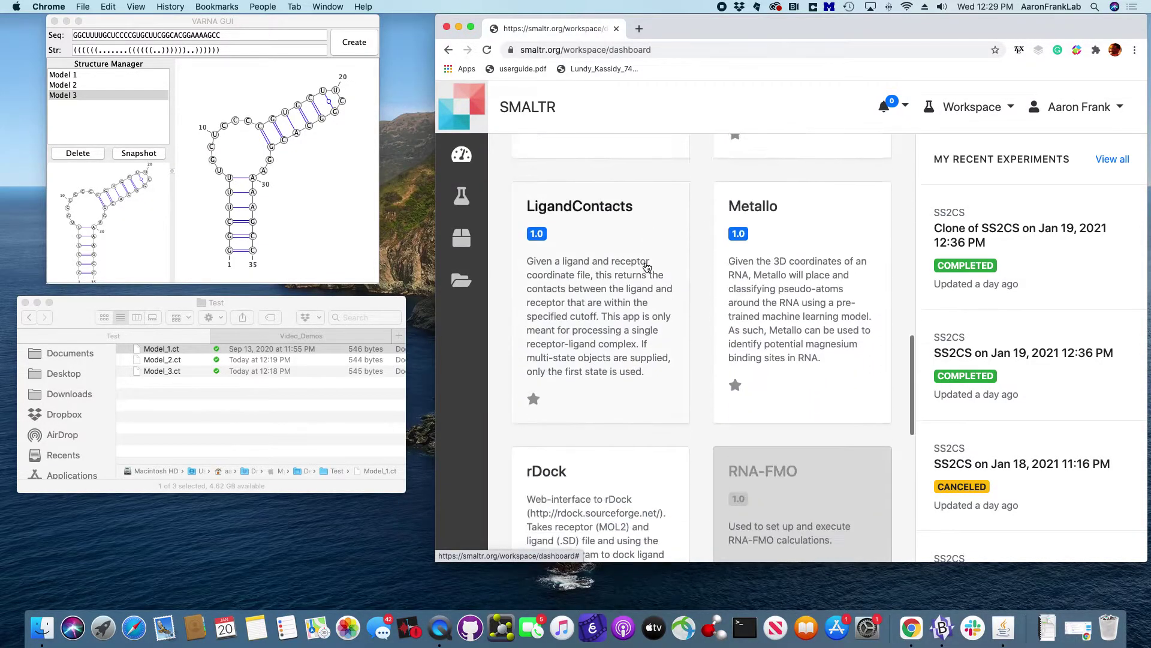
pyautogui.scroll(-10, 647, 267)
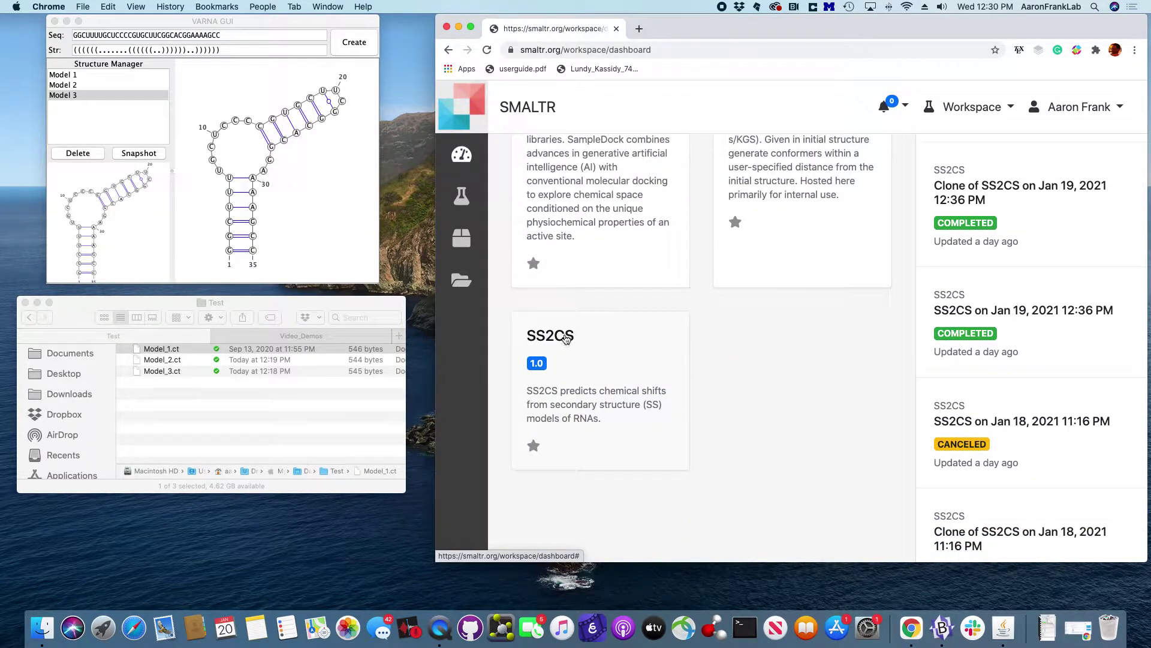
pyautogui.click(564, 337)
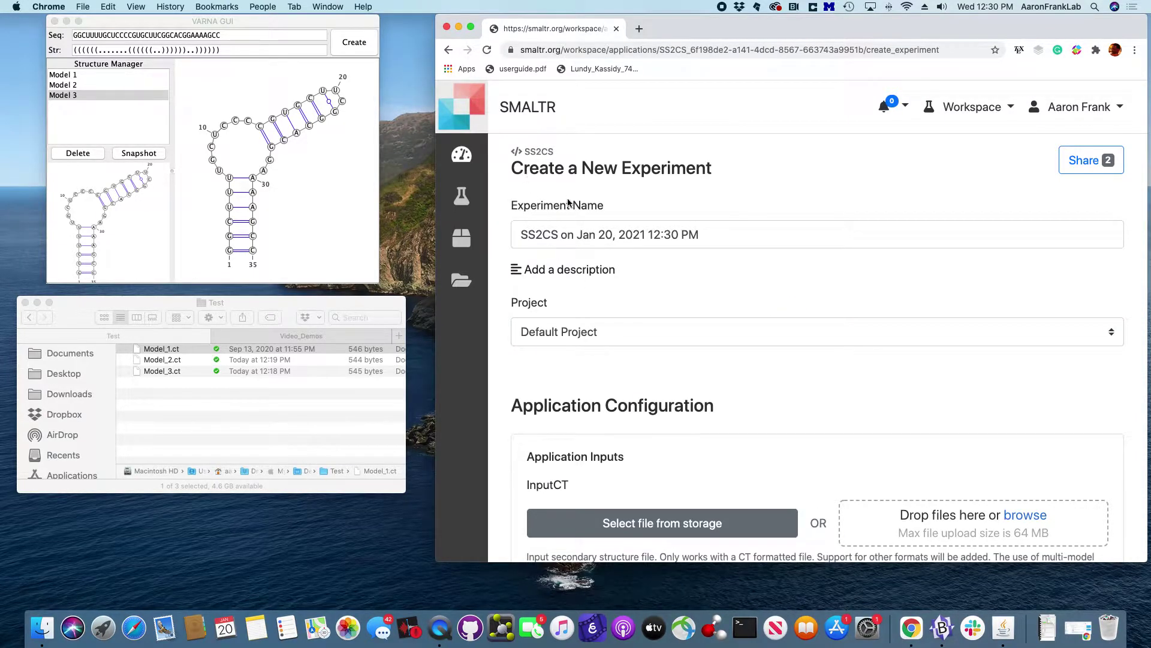
# Name the new experiment "SS2CS Model 1".
pyautogui.click(558, 234)
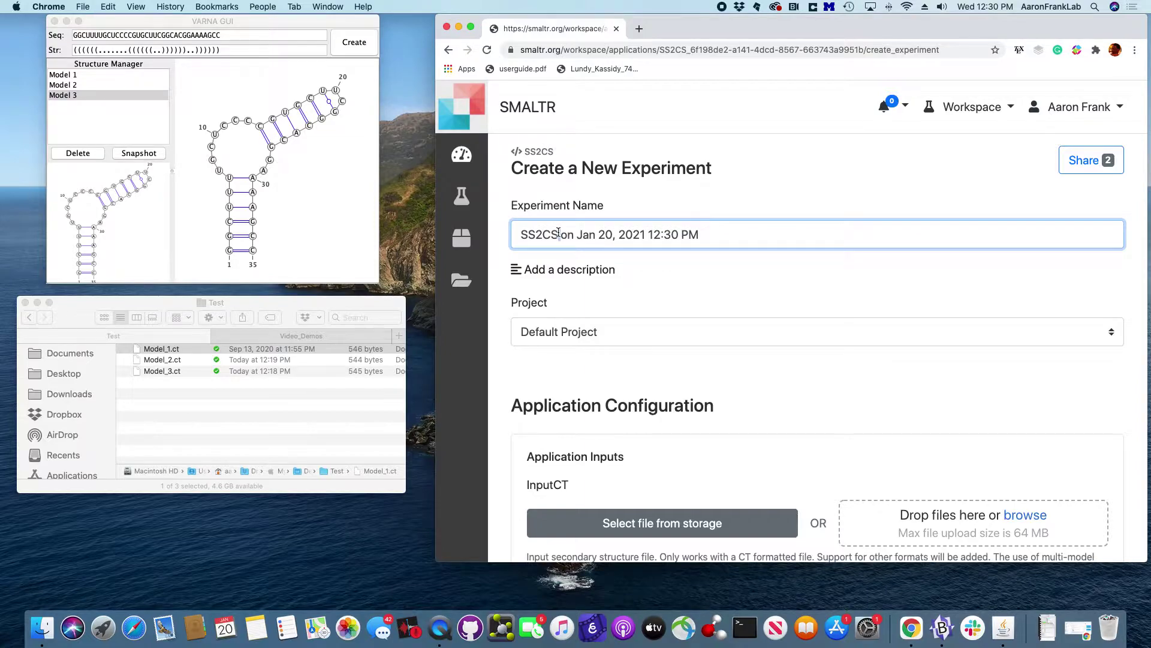
pyautogui.tripleClick(541, 233)
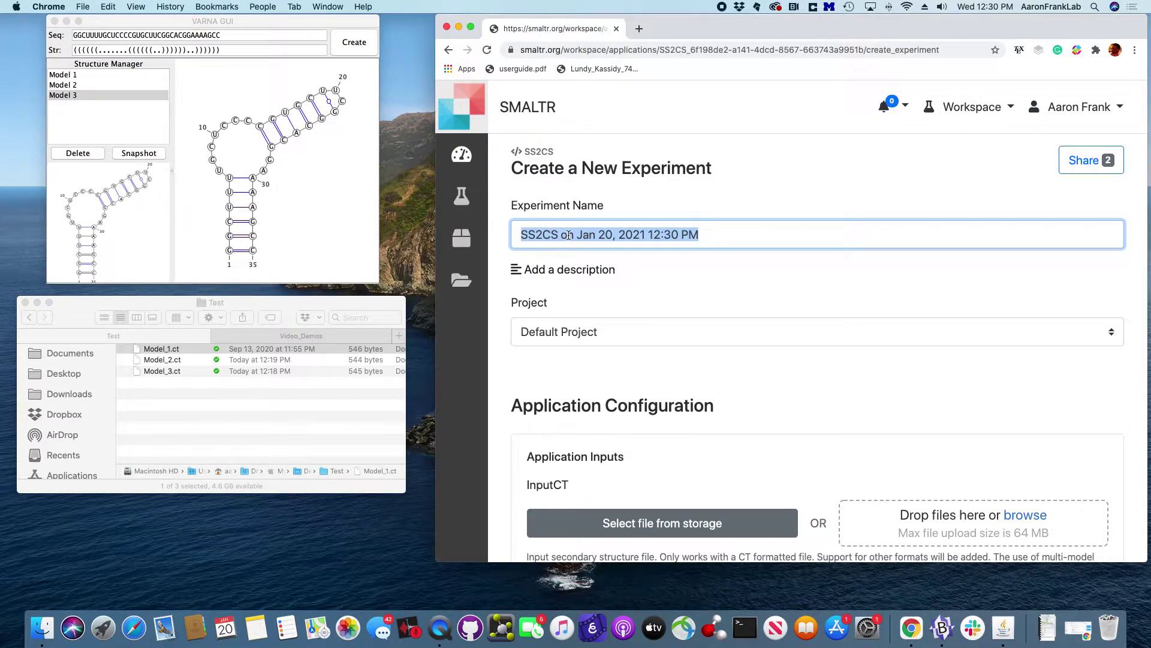
pyautogui.click(567, 236)
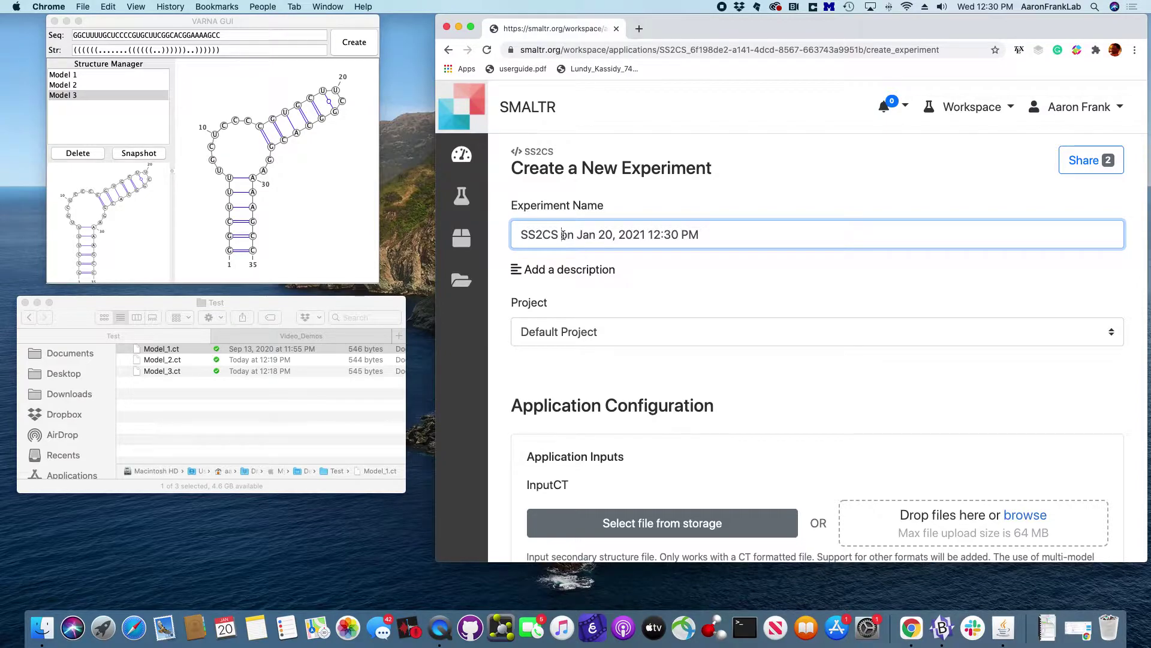
pyautogui.press('super+shift+Right')
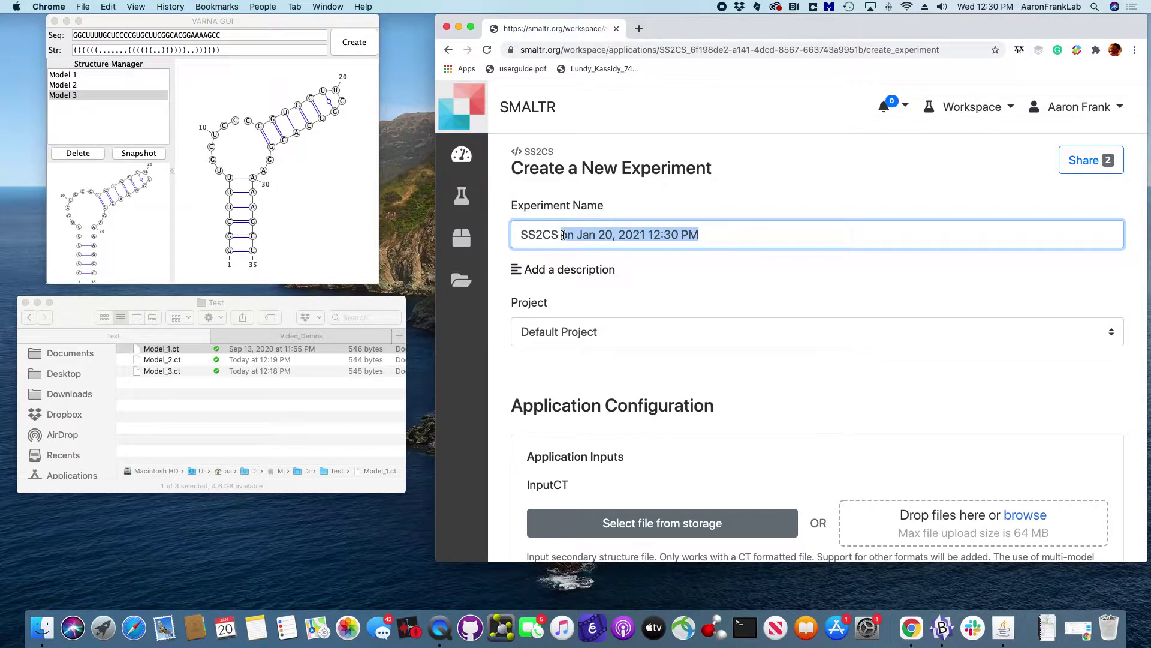
pyautogui.write('Model 1')
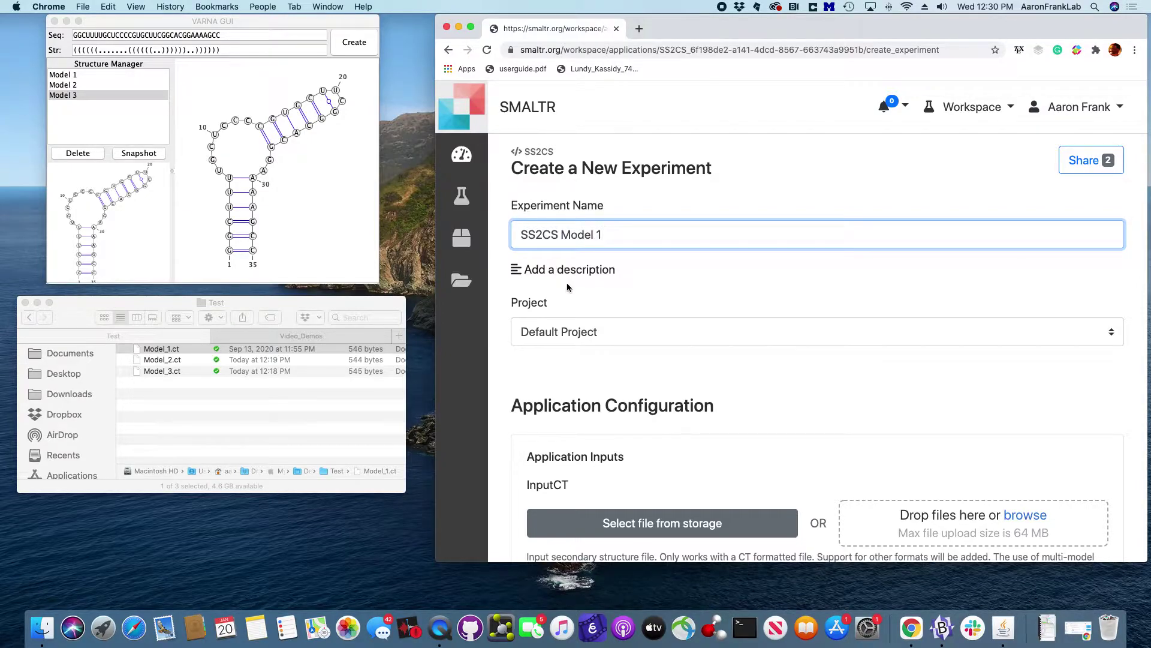
# Examine the available projects and the InputCT, RNAID and Index inputs, leaving Default Project selected.
pyautogui.scroll(-2, 565, 324)
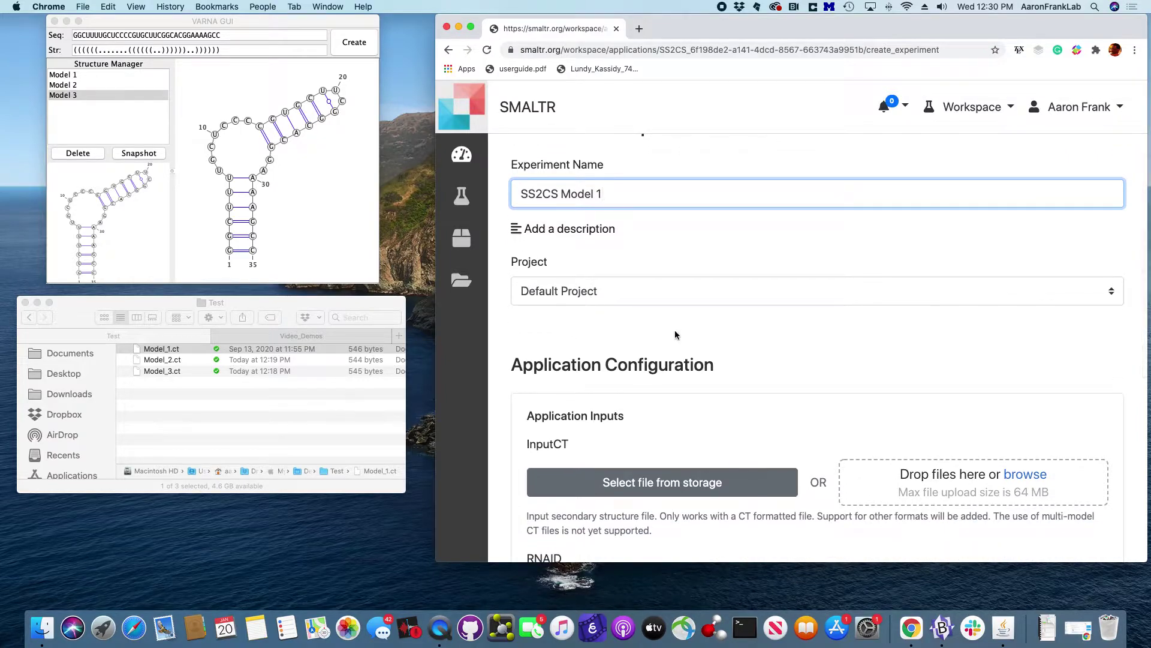
pyautogui.click(653, 293)
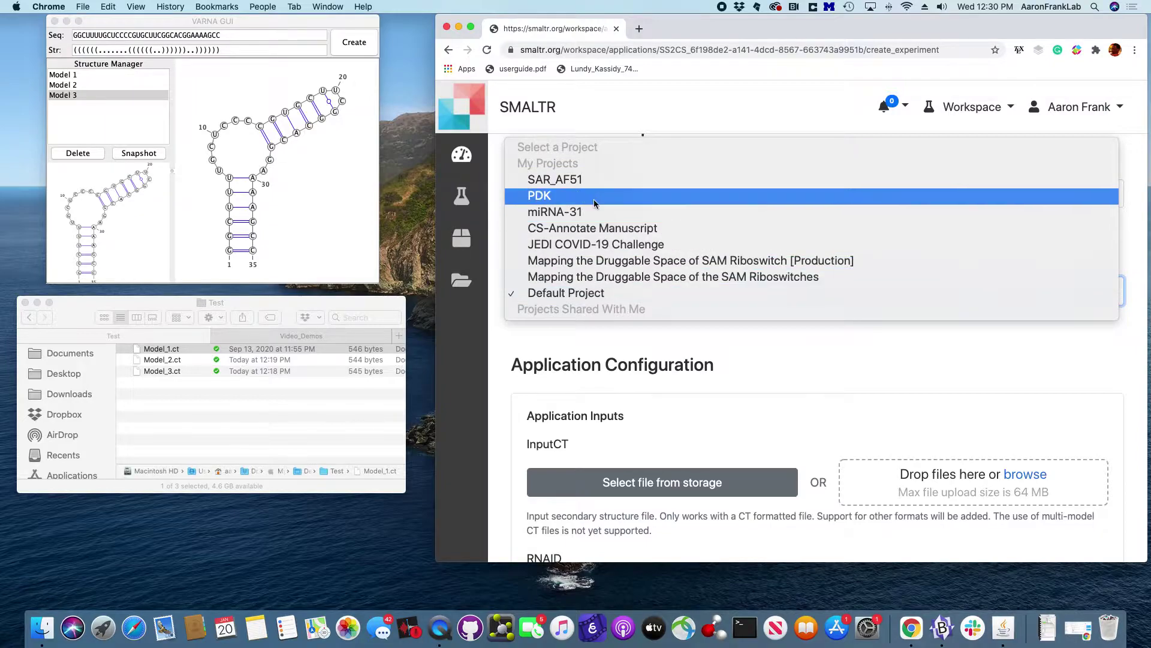
pyautogui.click(612, 353)
pyautogui.scroll(-3, 612, 351)
pyautogui.scroll(-2, 631, 308)
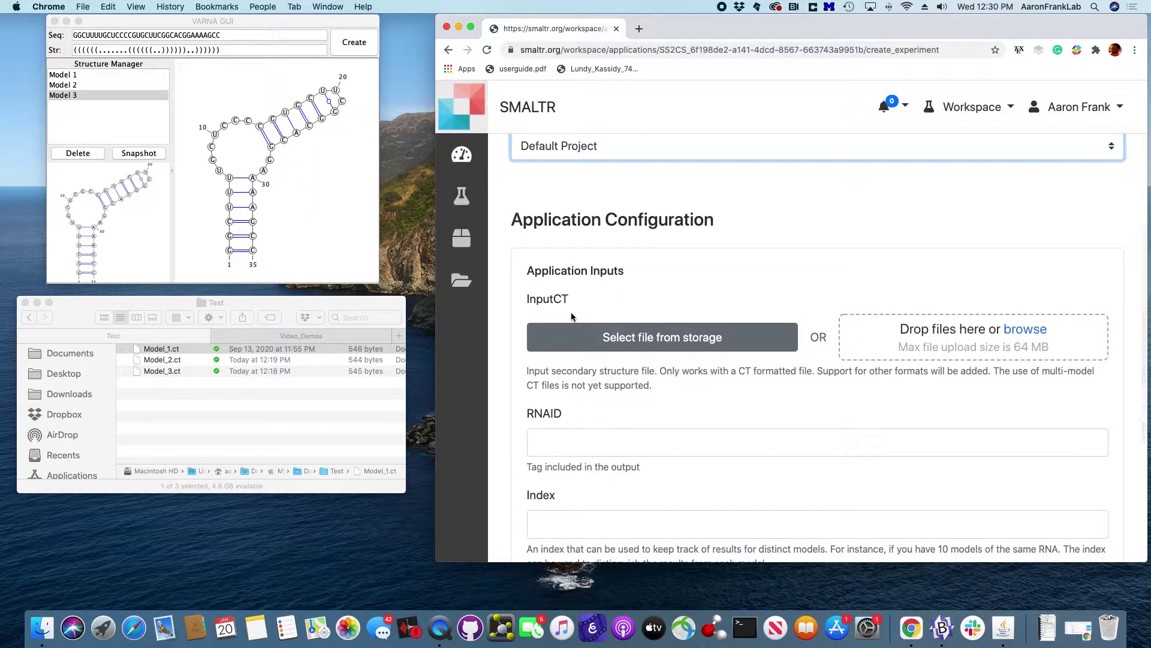
pyautogui.doubleClick(547, 300)
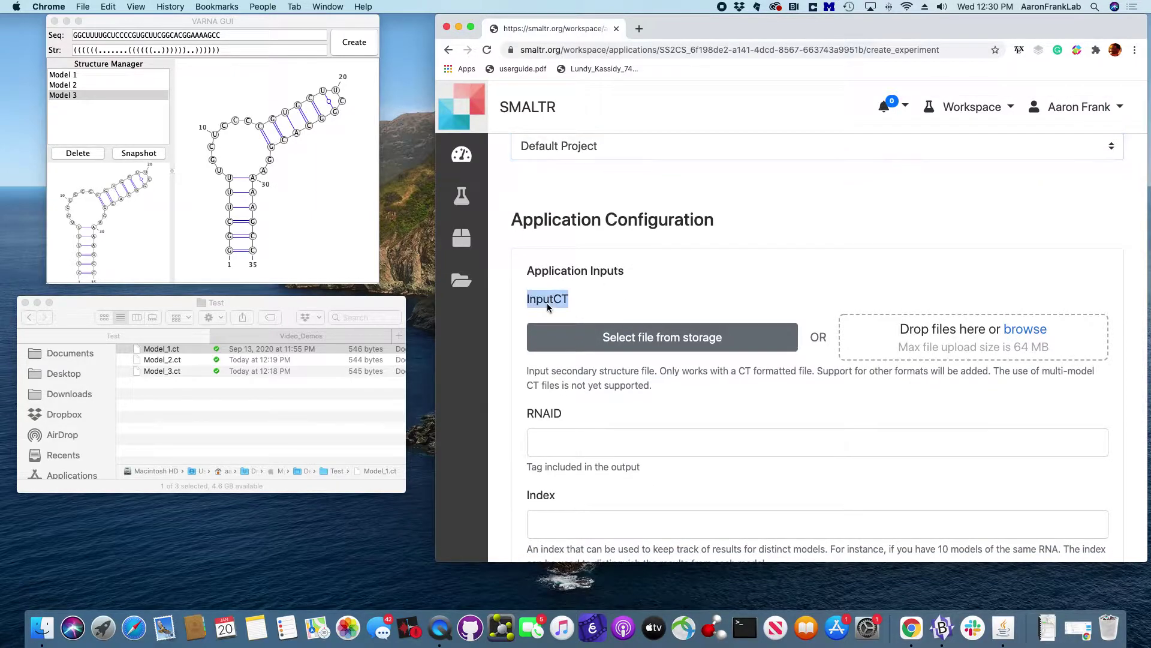
pyautogui.doubleClick(545, 415)
pyautogui.doubleClick(543, 496)
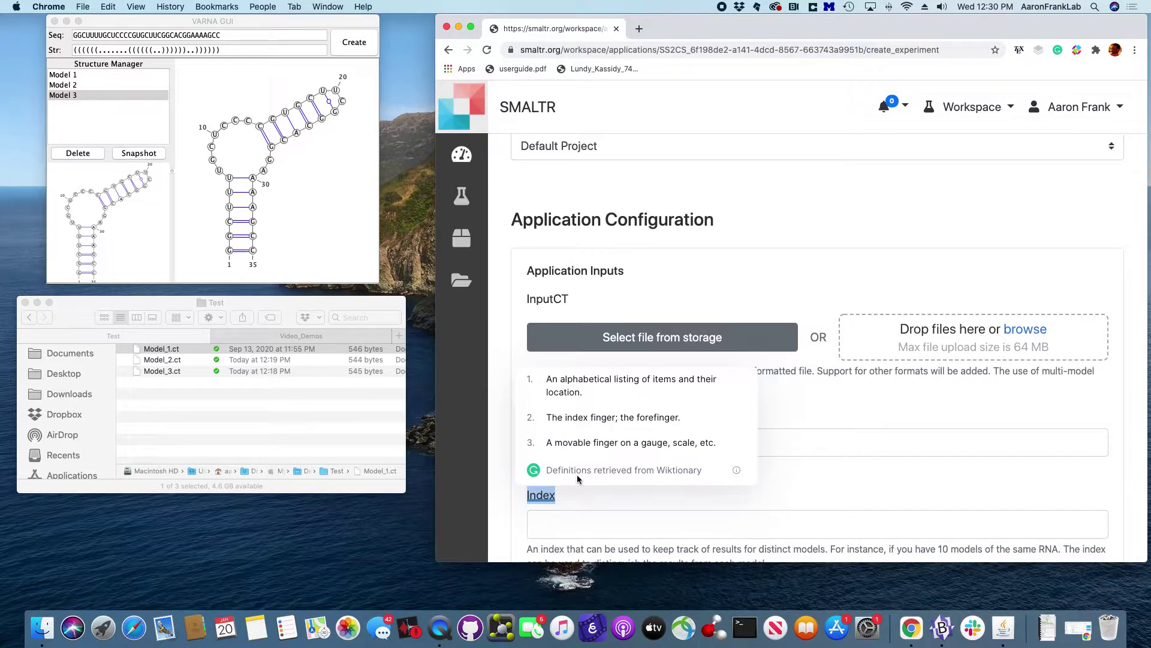
pyautogui.click(570, 501)
pyautogui.scroll(1, 556, 489)
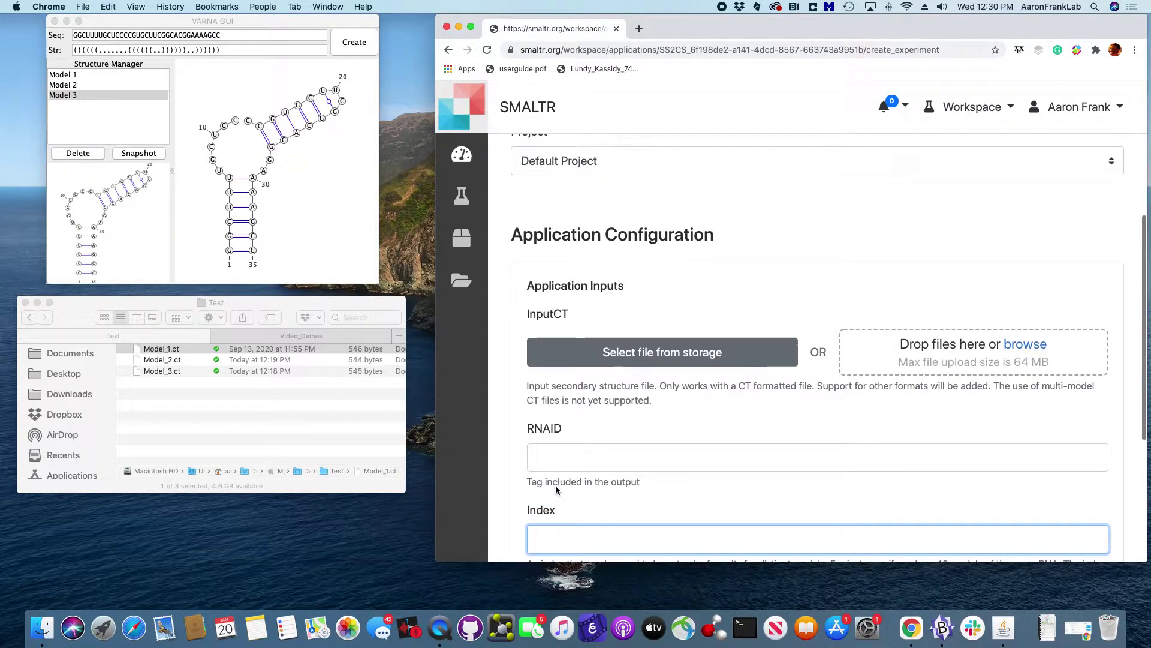
# Upload Model_1.ct from the Test folder as the InputCT file of the experiment.
pyautogui.click(154, 347)
pyautogui.click(147, 349)
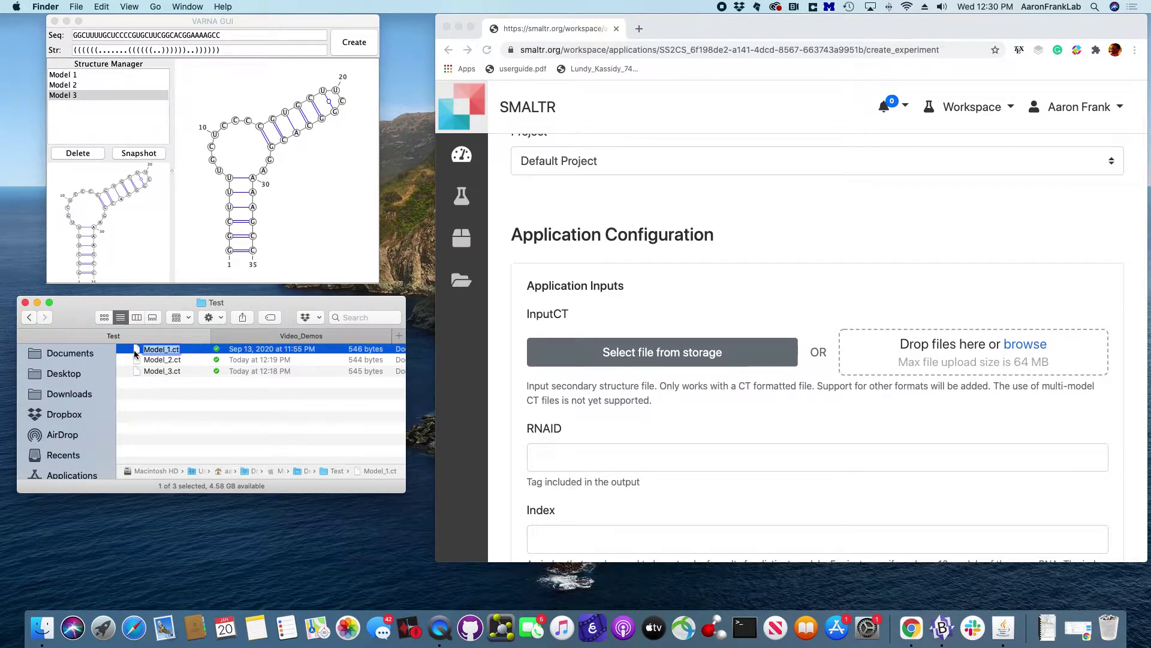
pyautogui.moveTo(147, 349); pyautogui.dragTo(883, 341)
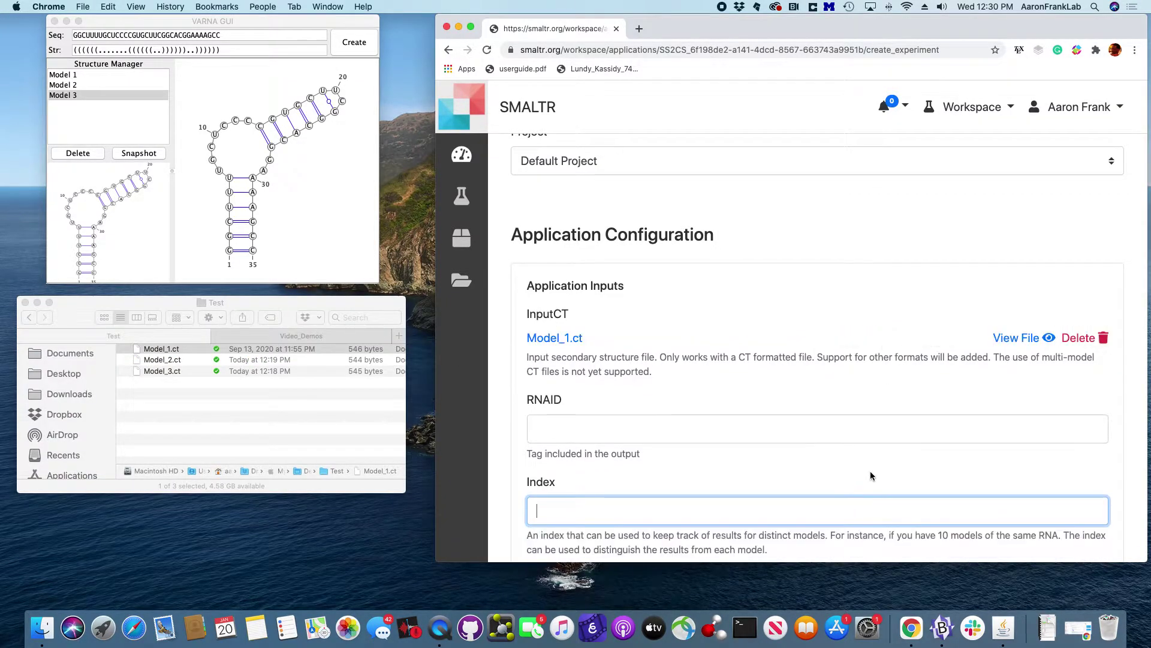
# Set the RNAID to 2L3E and the Index to 1 in the application inputs.
pyautogui.scroll(-1, 869, 473)
pyautogui.click(602, 393)
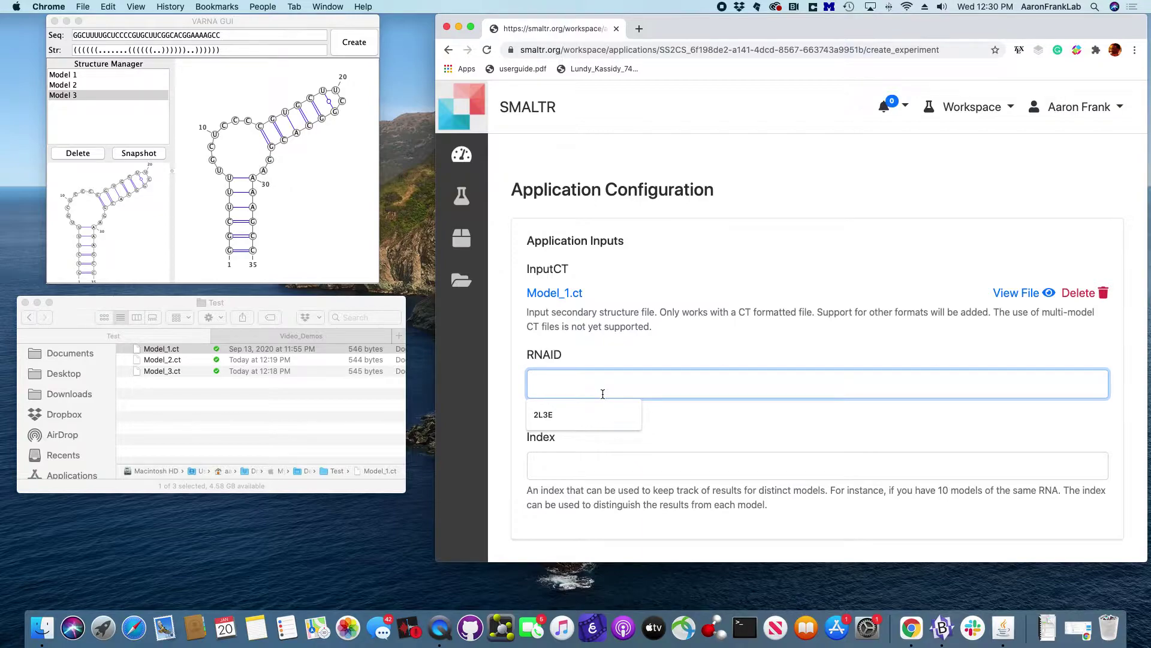
pyautogui.click(580, 413)
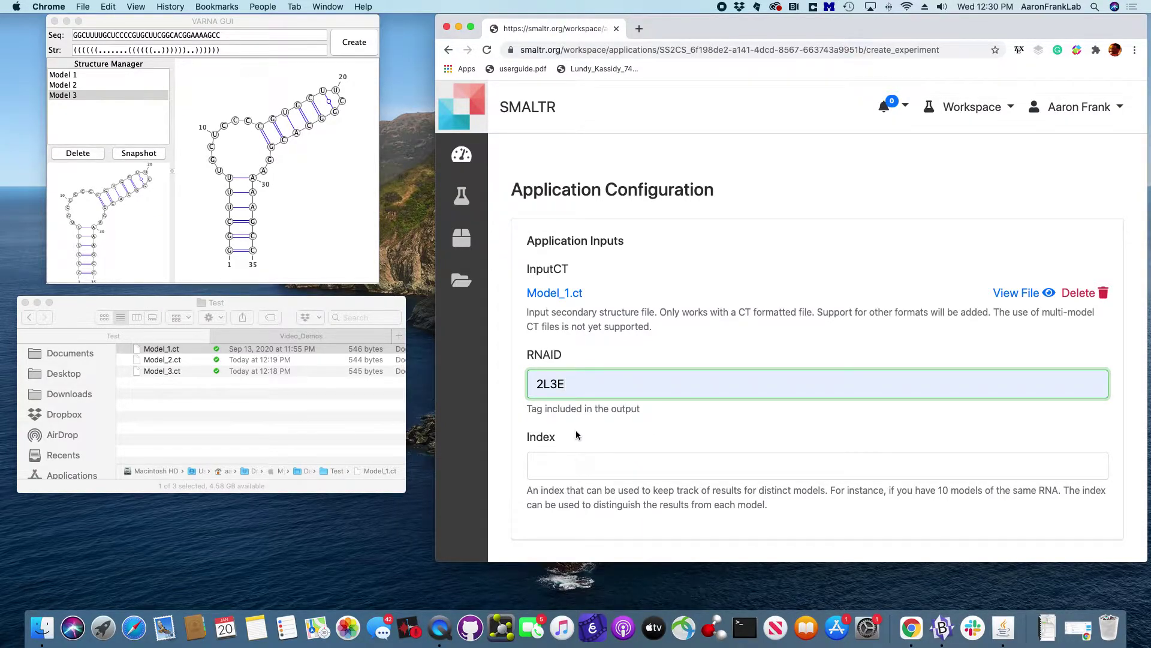
pyautogui.scroll(-1, 576, 432)
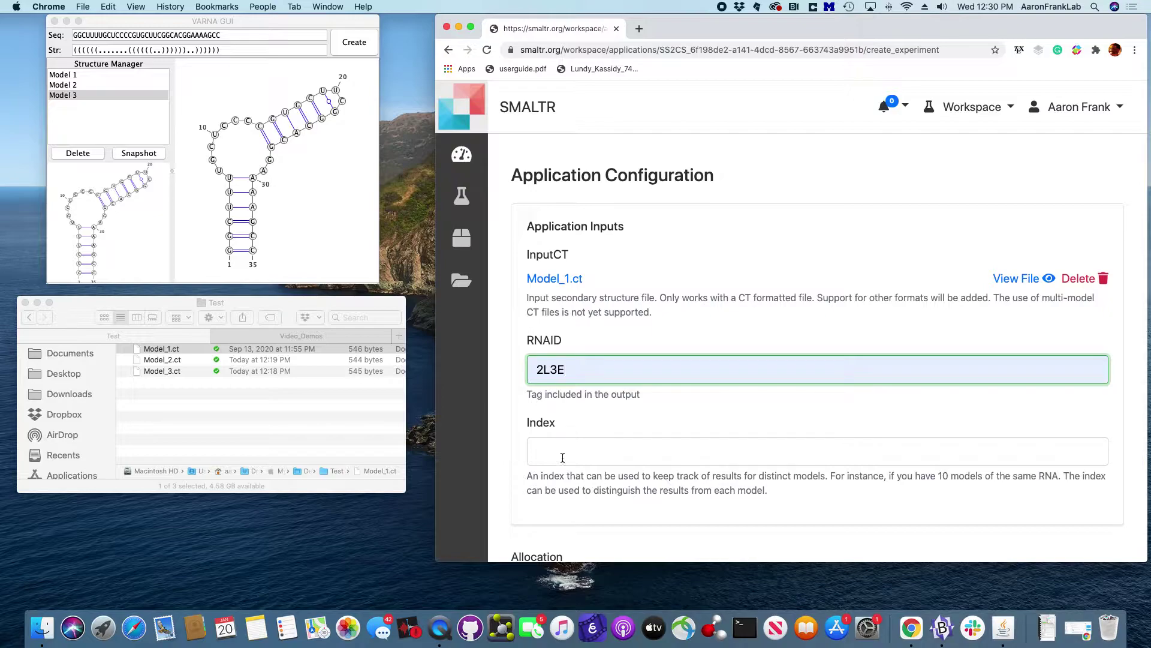
pyautogui.scroll(-2, 562, 457)
pyautogui.click(556, 417)
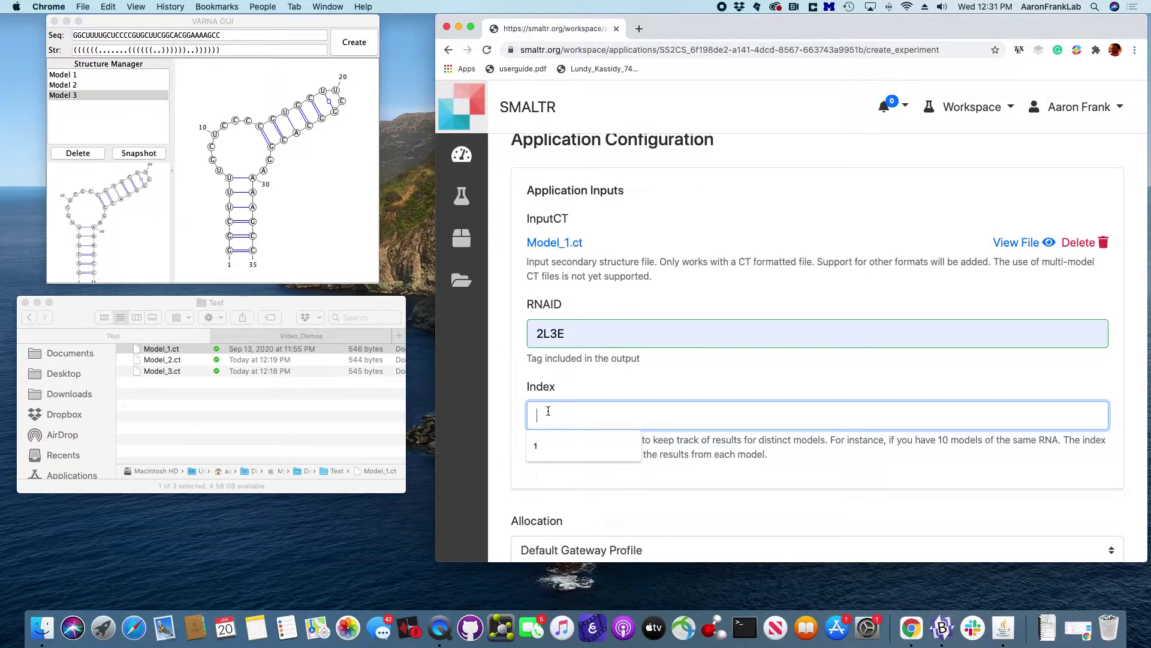
pyautogui.write('1')
# Review the inputs and compute resource options, keep bridges.psc.edu, and save and launch the experiment.
pyautogui.scroll(-1, 598, 449)
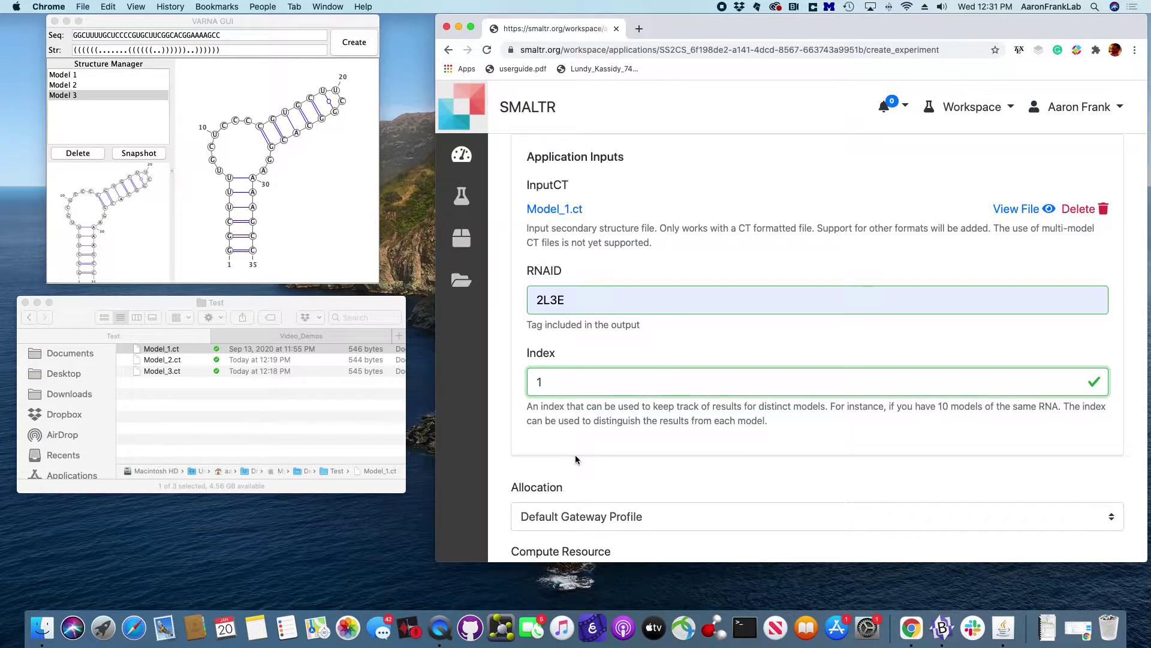
pyautogui.scroll(-1, 575, 454)
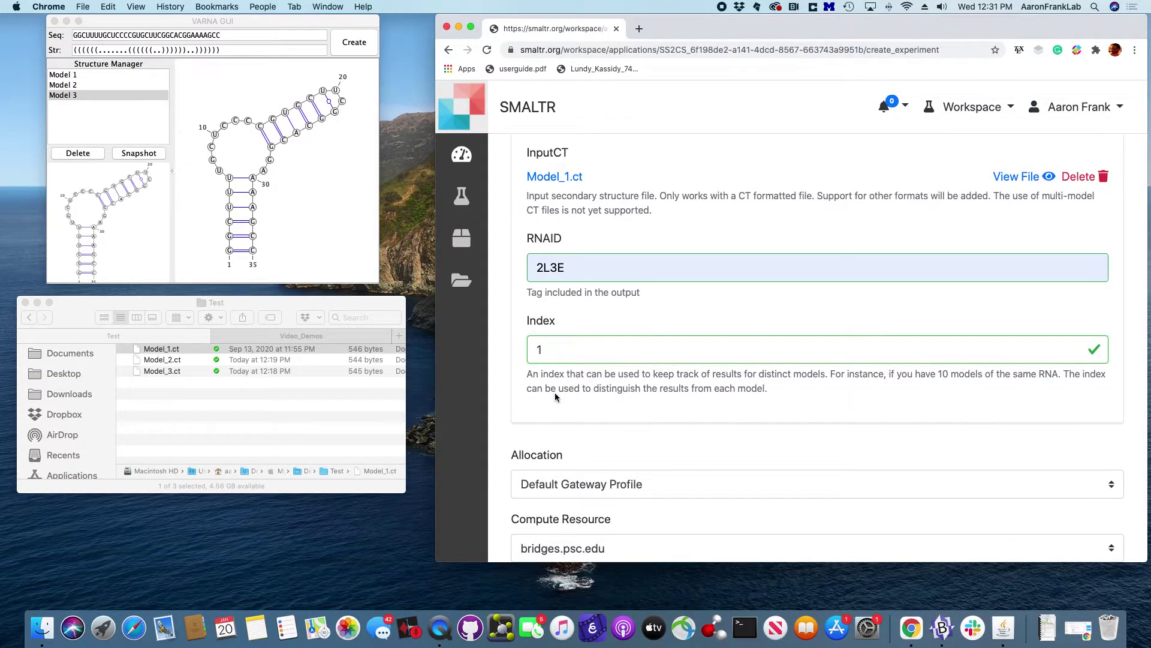
pyautogui.scroll(2, 559, 364)
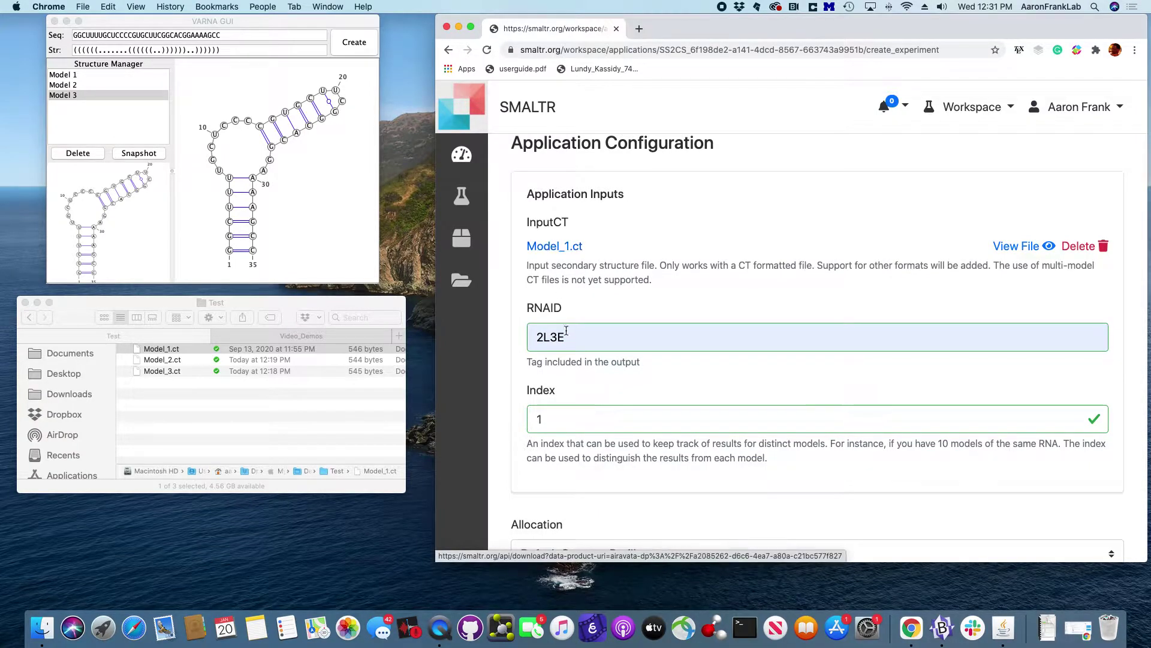
pyautogui.click(551, 338)
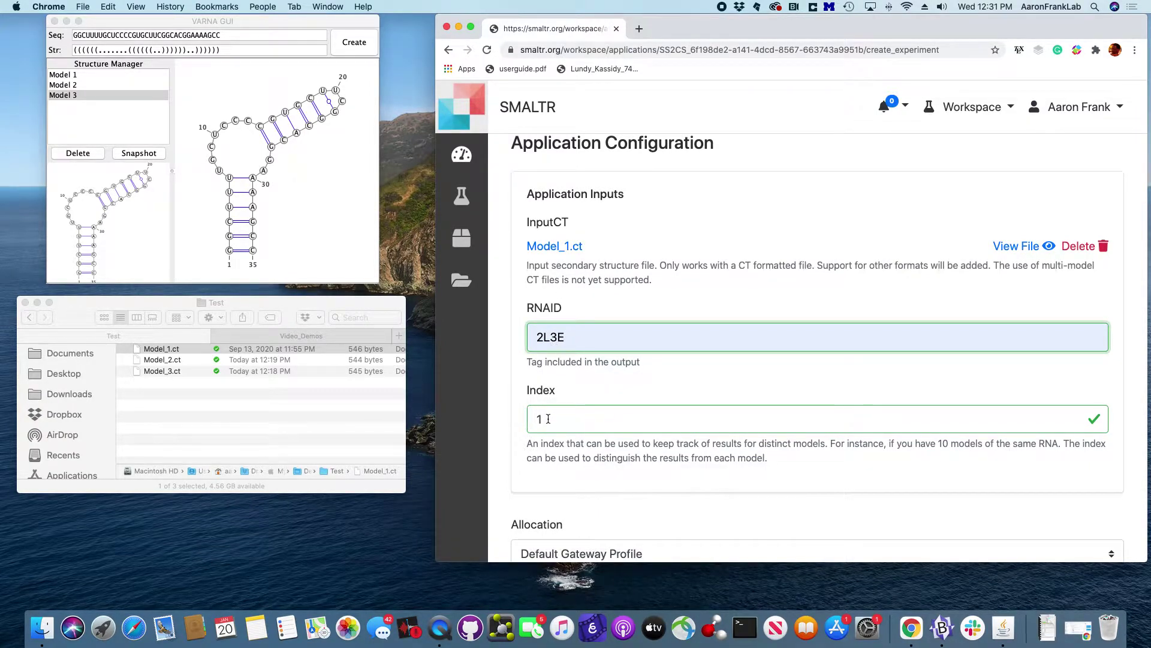
pyautogui.scroll(-5, 548, 419)
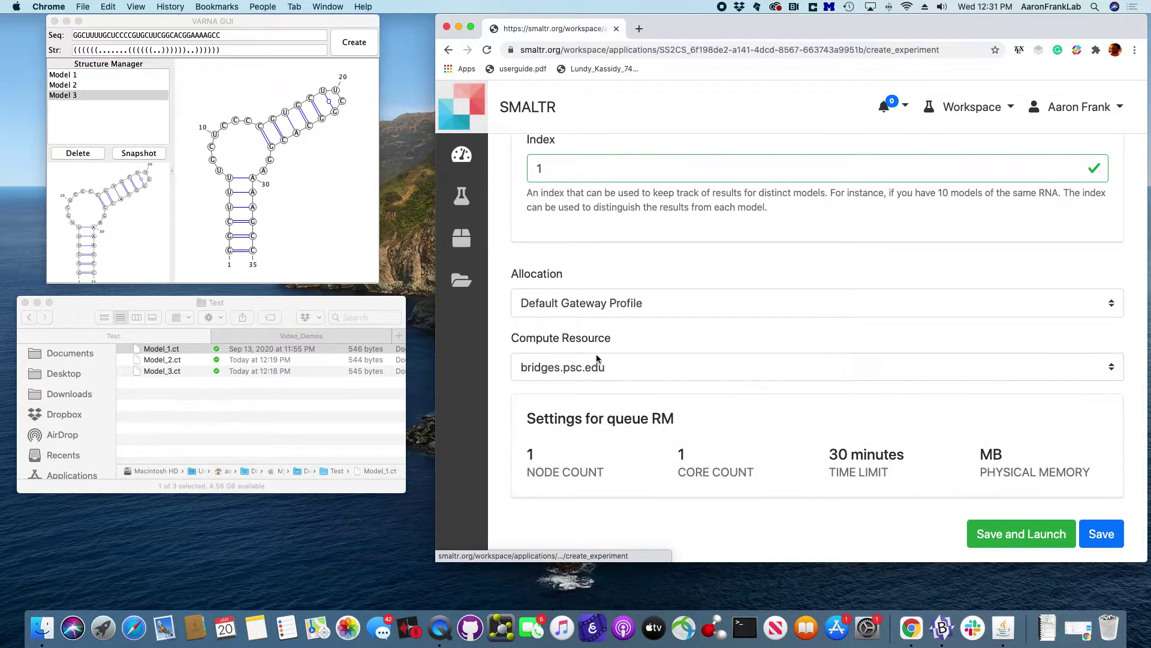
pyautogui.click(714, 367)
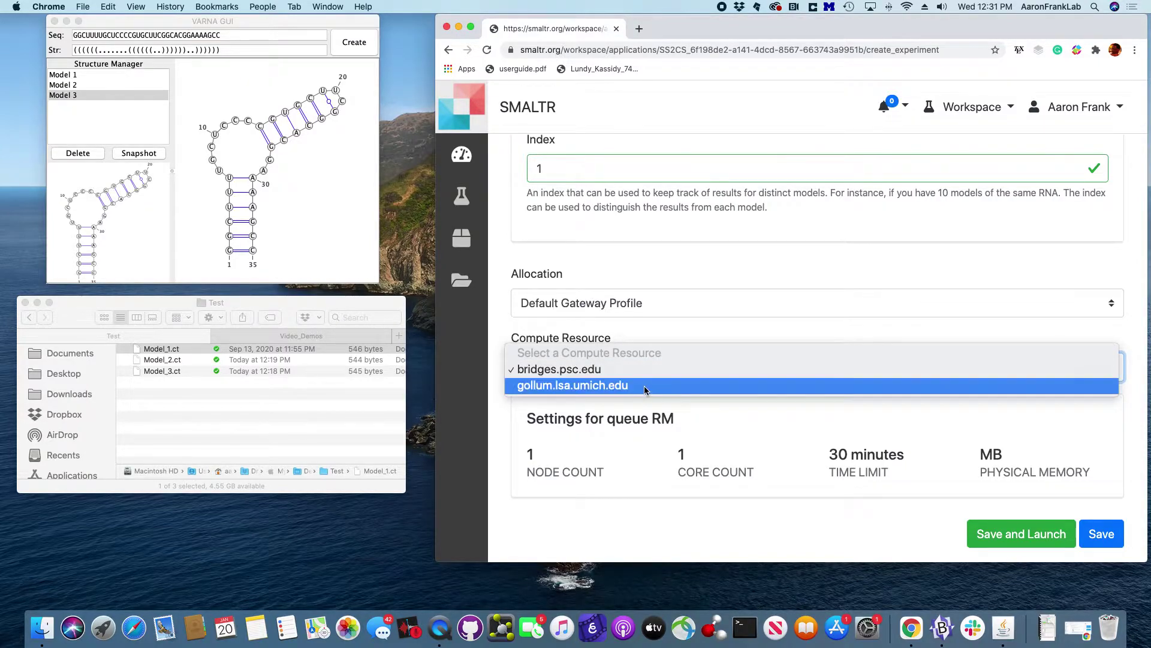
pyautogui.click(678, 409)
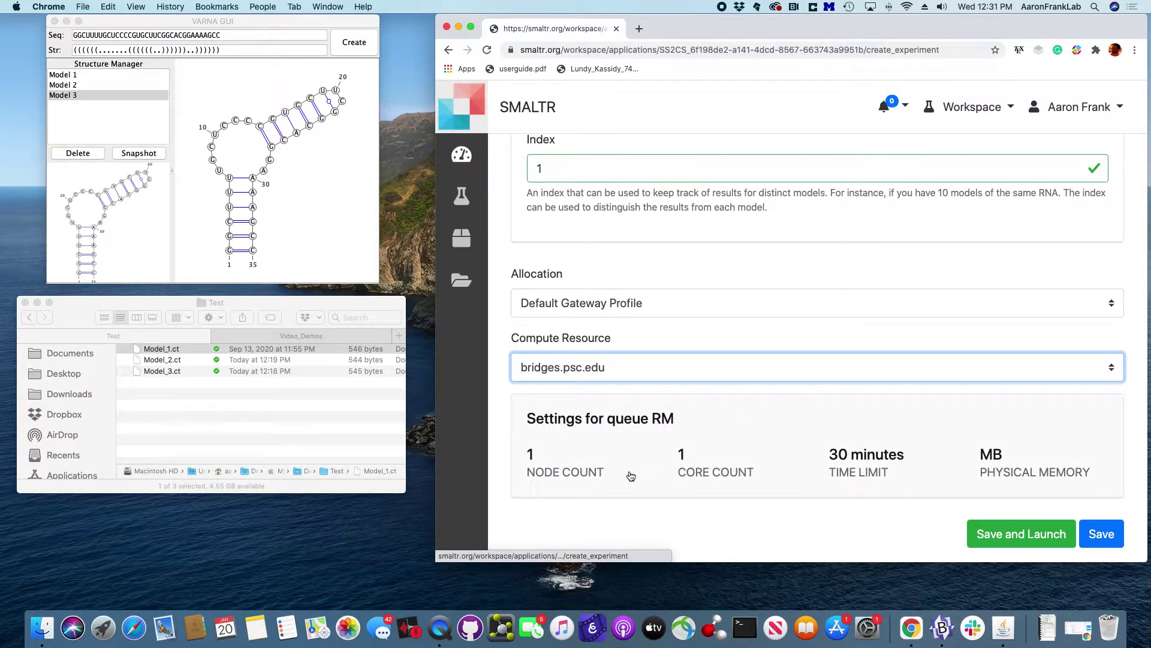
pyautogui.click(1005, 533)
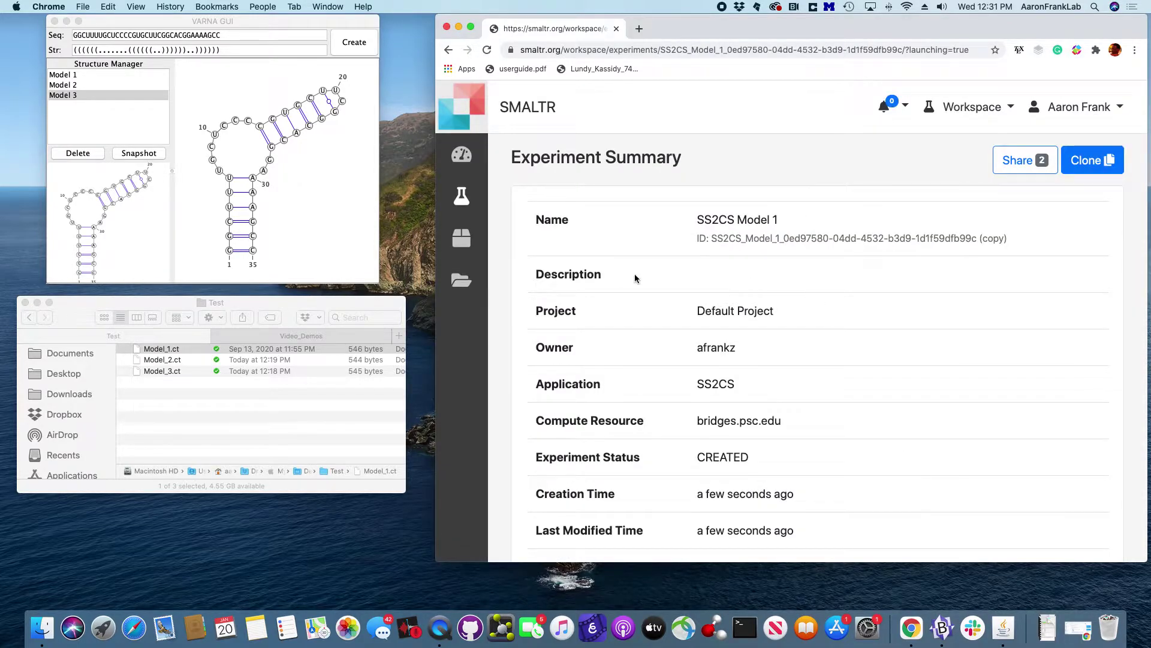
# Check the experiment and job status of SS2CS Model 1 on its experiment summary.
pyautogui.scroll(-5, 656, 327)
pyautogui.scroll(5, 656, 326)
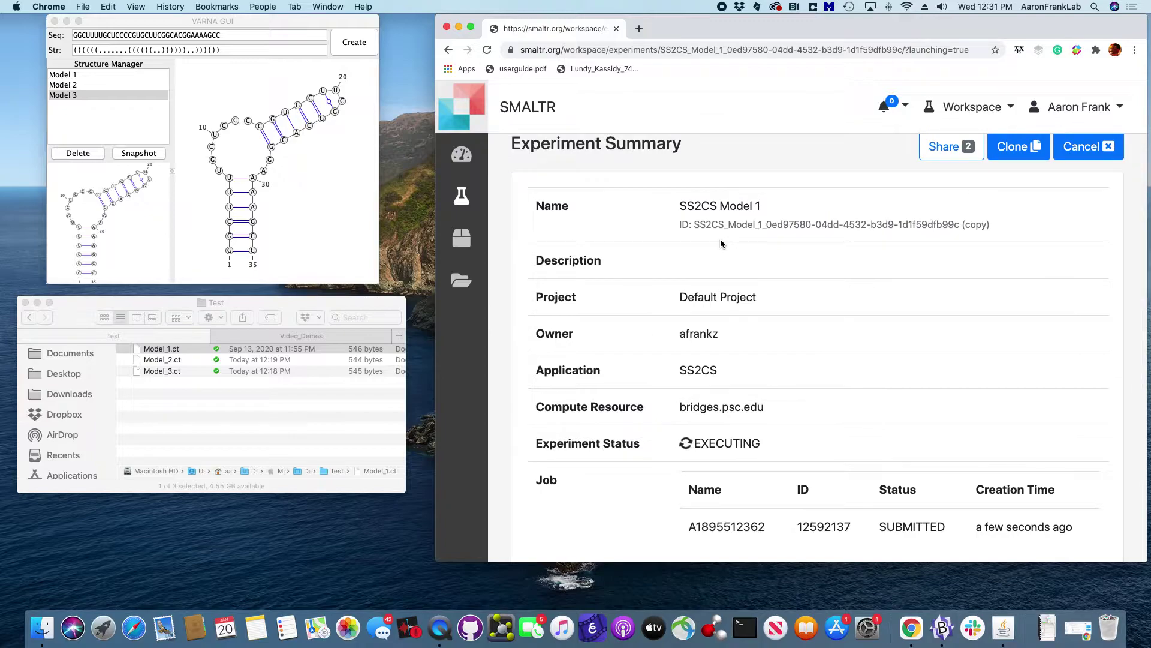
pyautogui.scroll(-3, 721, 243)
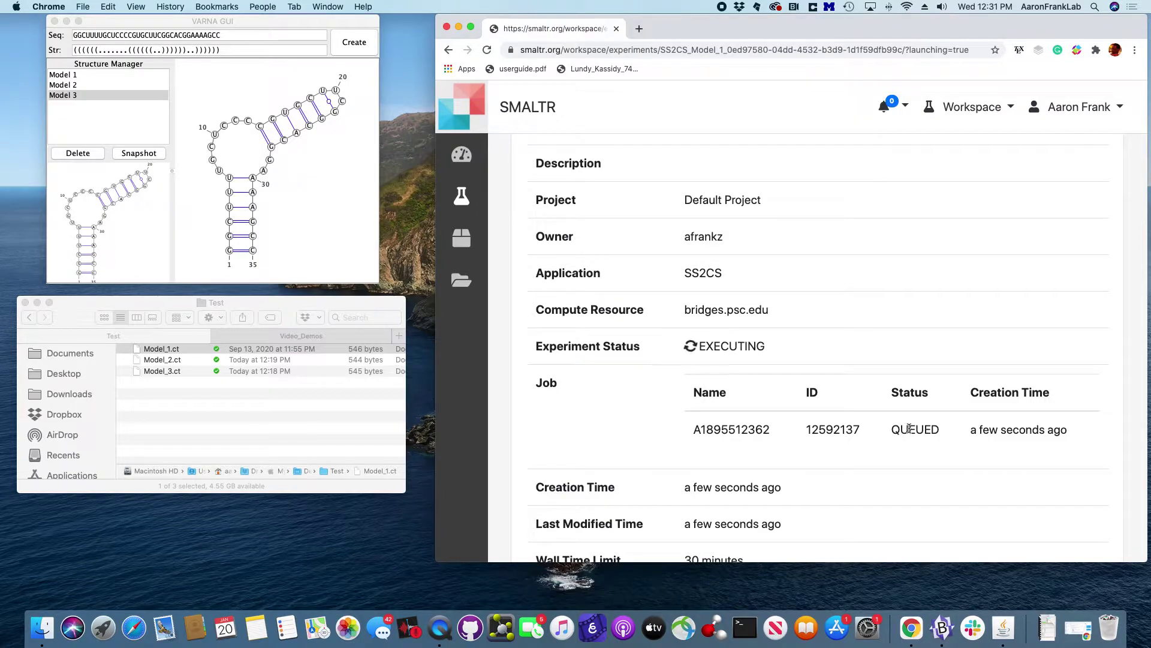
pyautogui.scroll(-3, 923, 430)
pyautogui.scroll(6, 924, 430)
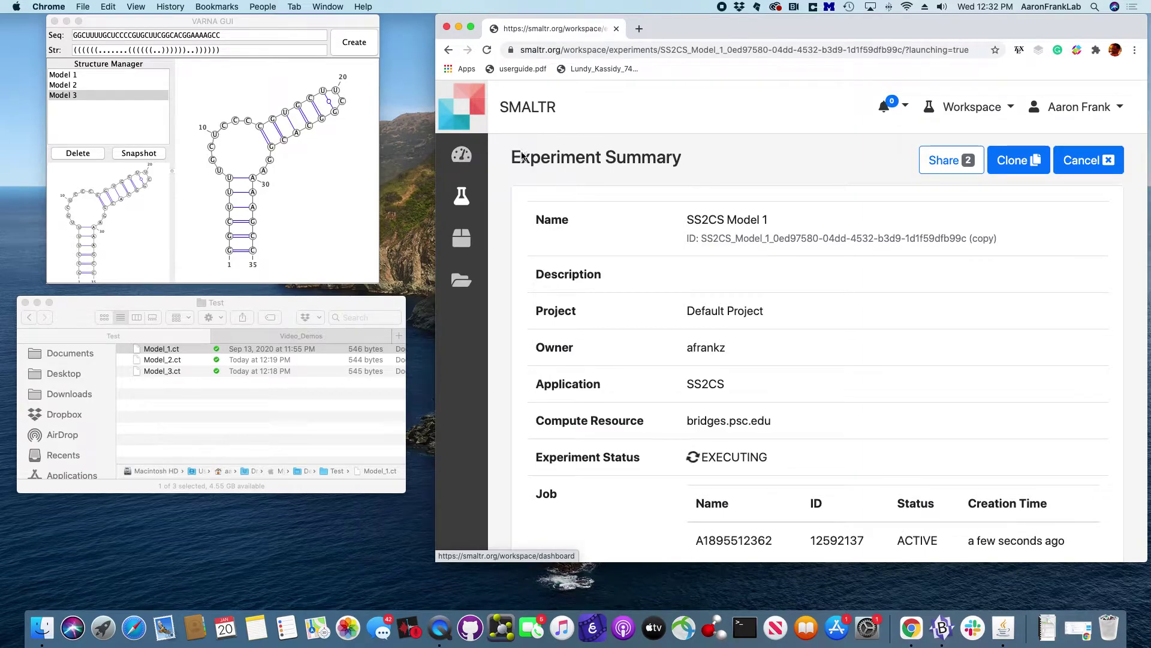
# Clone the SS2CS Model 1 experiment and rename the copy "SS2CS Model 2".
pyautogui.click(1013, 160)
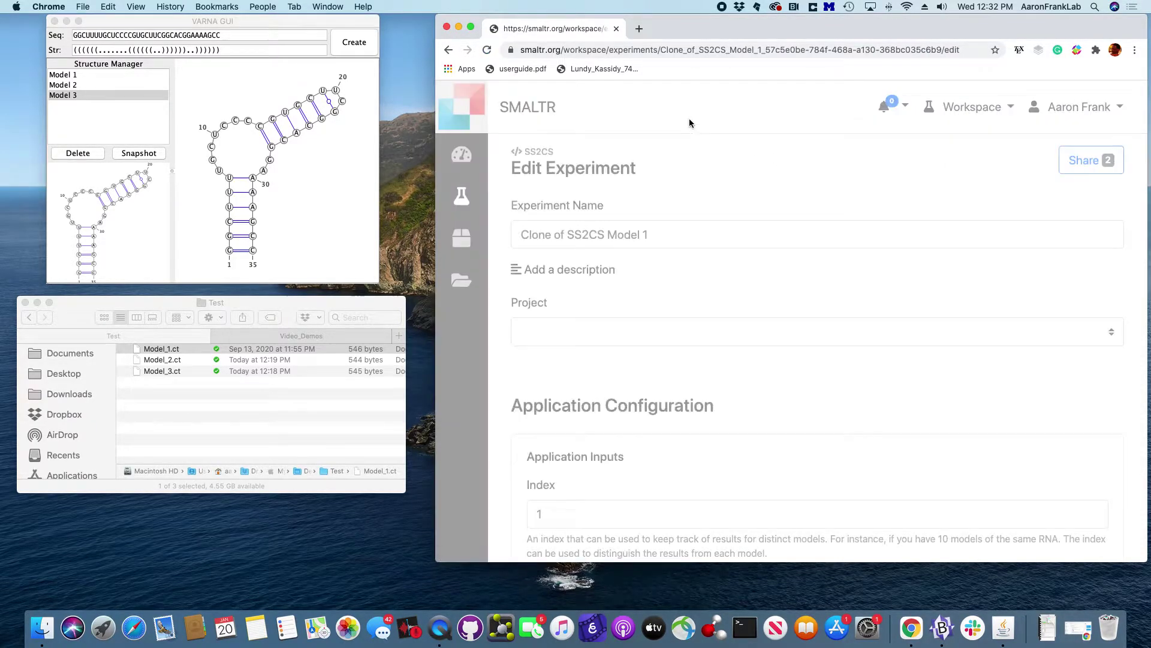
pyautogui.click(571, 235)
pyautogui.moveTo(568, 235); pyautogui.dragTo(521, 235)
pyautogui.press('BackSpace')
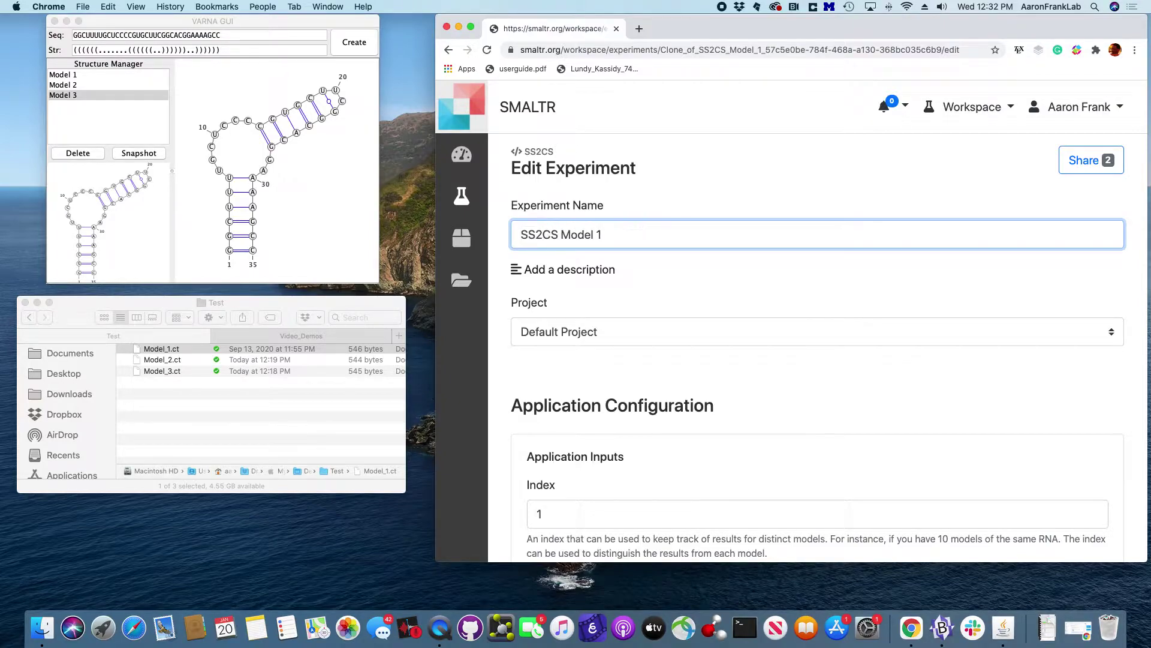
pyautogui.press('BackSpace')
pyautogui.write('2')
# Replace the InputCT file of the cloned experiment with Model_2.ct from the Test folder.
pyautogui.scroll(-5, 615, 321)
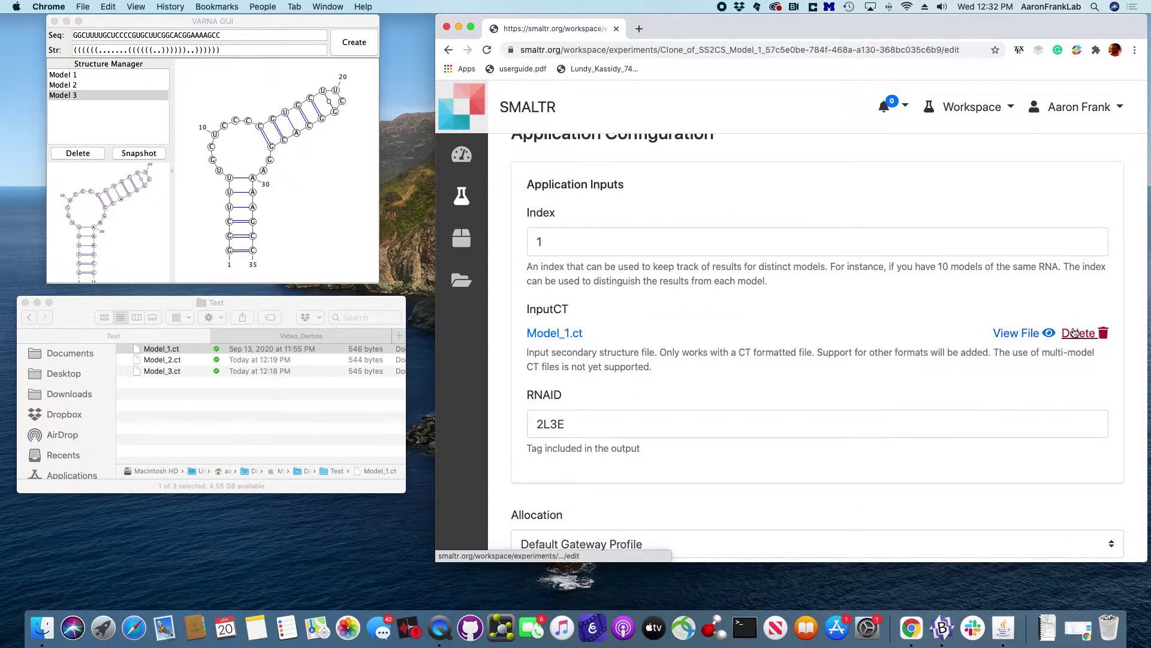
pyautogui.click(1077, 332)
pyautogui.click(935, 221)
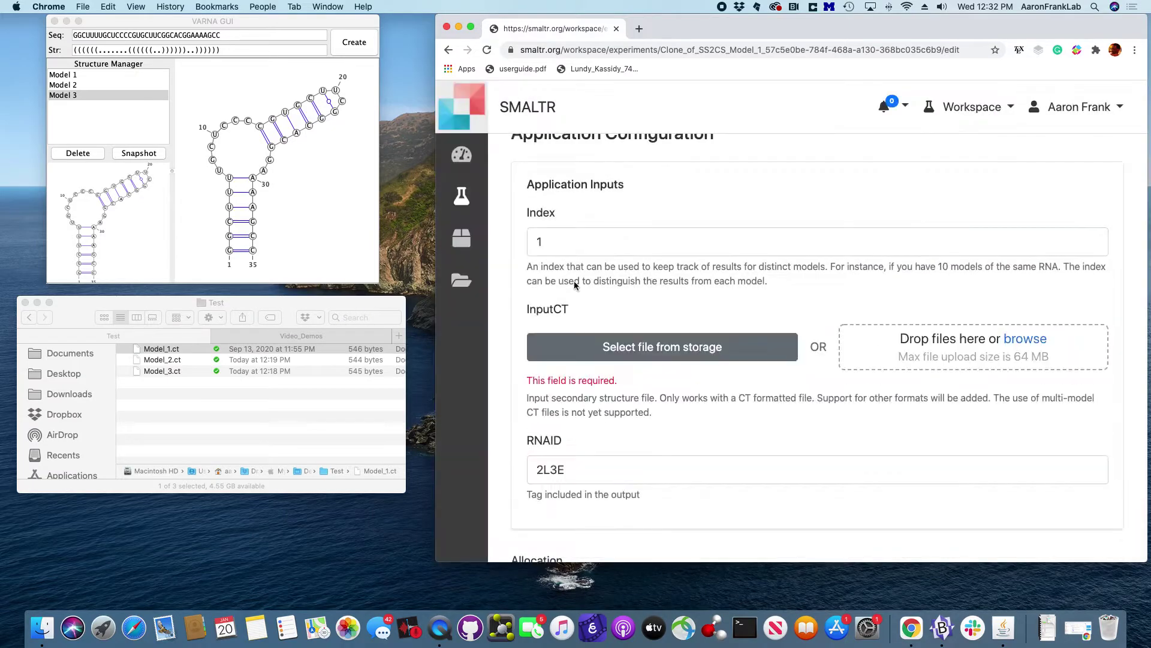
pyautogui.press('super+Tab')
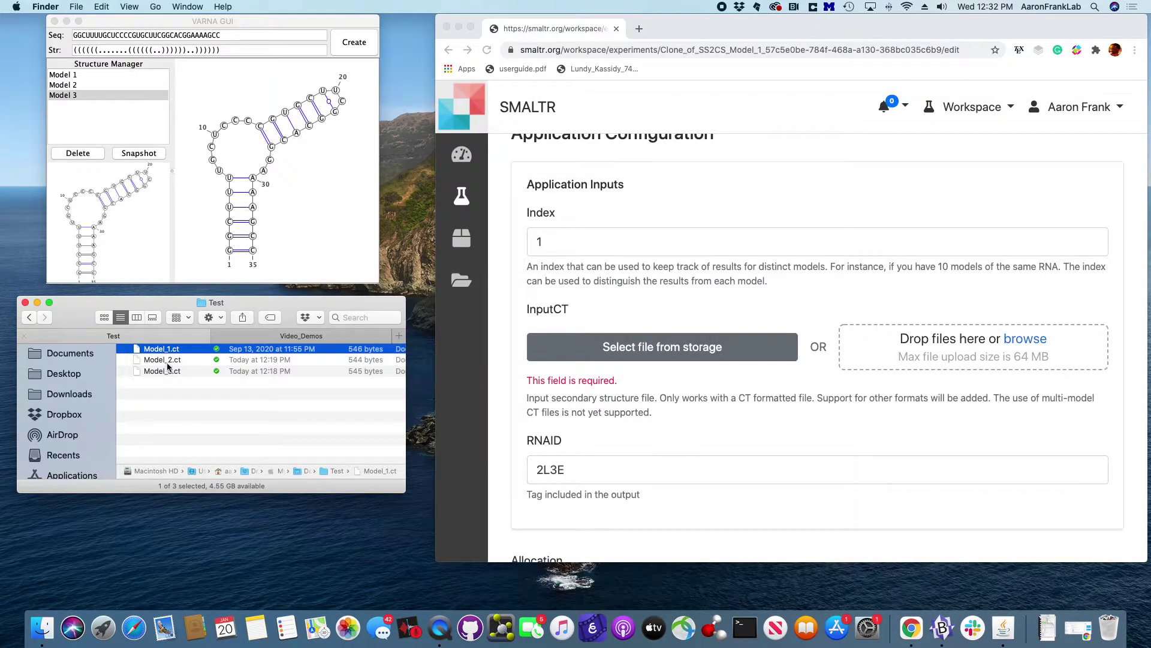
pyautogui.moveTo(168, 363); pyautogui.dragTo(951, 339)
# Set the Index of the cloned experiment to 2.
pyautogui.scroll(-3, 696, 459)
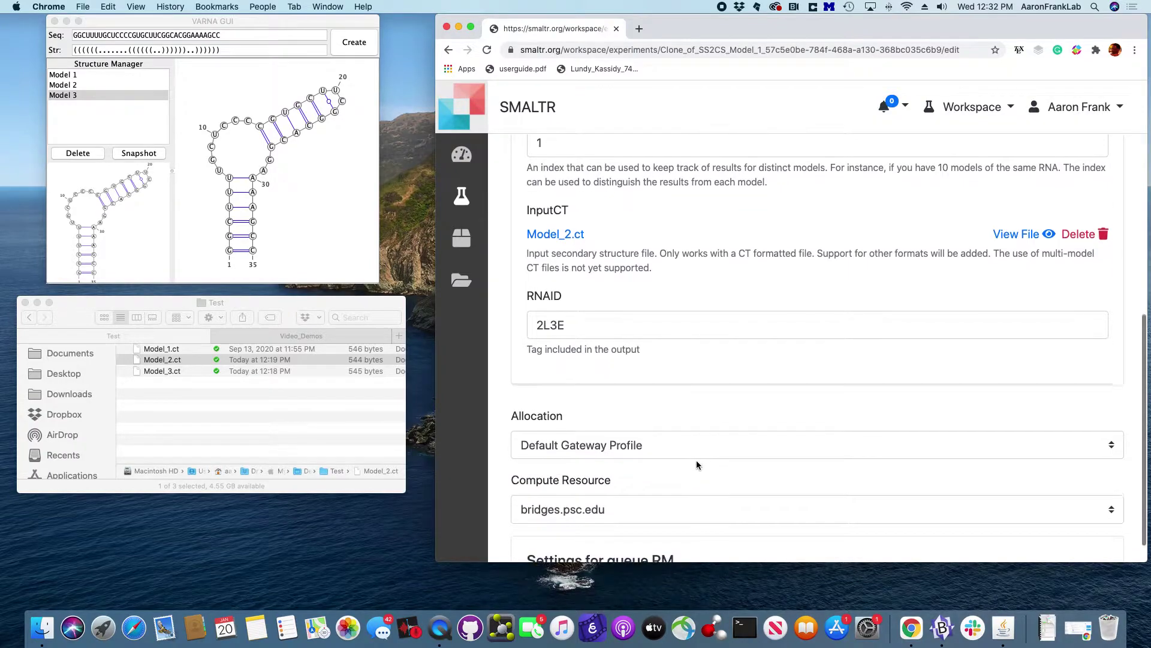
pyautogui.click(676, 312)
pyautogui.scroll(5, 675, 283)
pyautogui.click(623, 278)
pyautogui.press('BackSpace')
pyautogui.write('2')
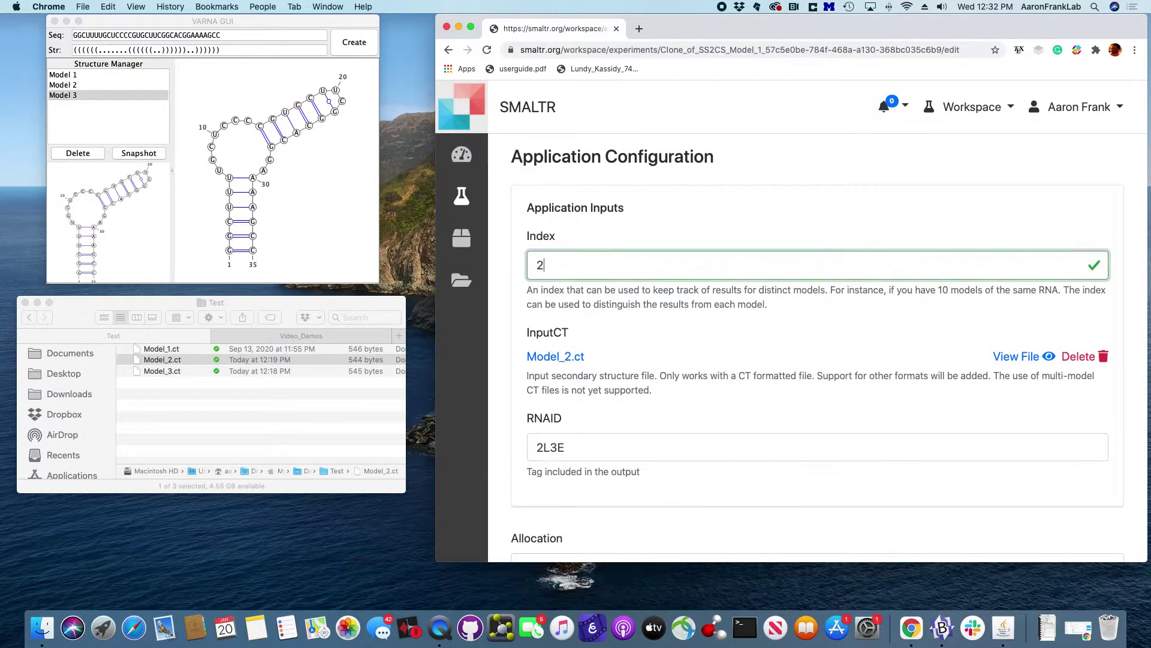
# Save and launch the SS2CS Model 2 experiment with the default allocation and compute resource.
pyautogui.scroll(-3, 662, 325)
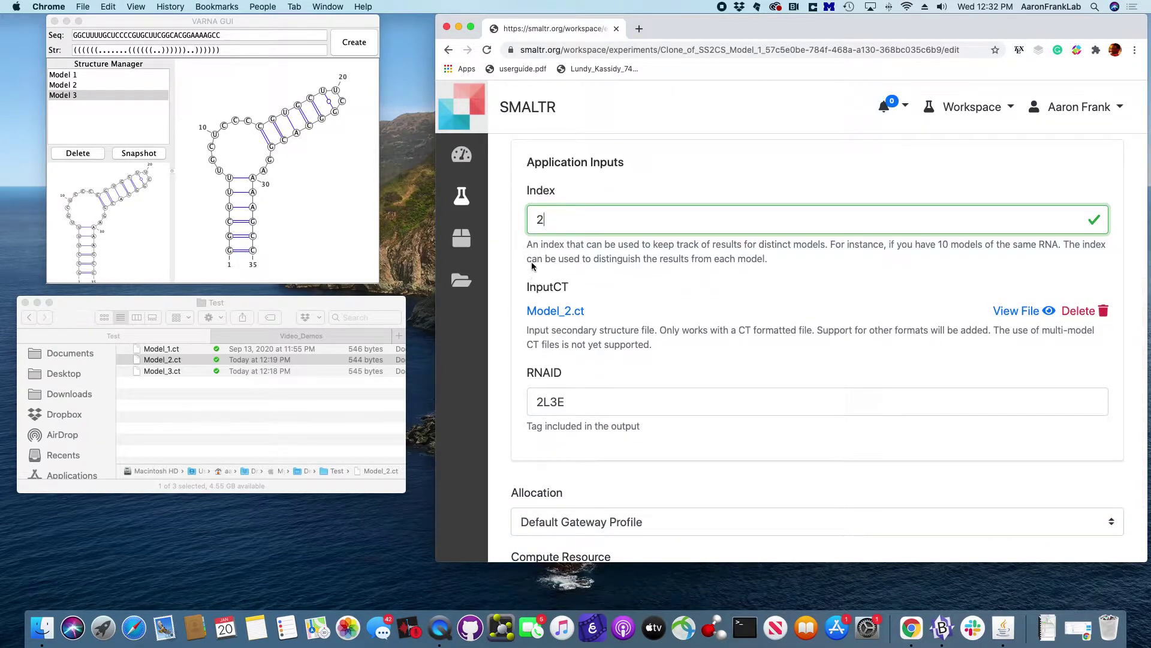
pyautogui.scroll(-5, 736, 340)
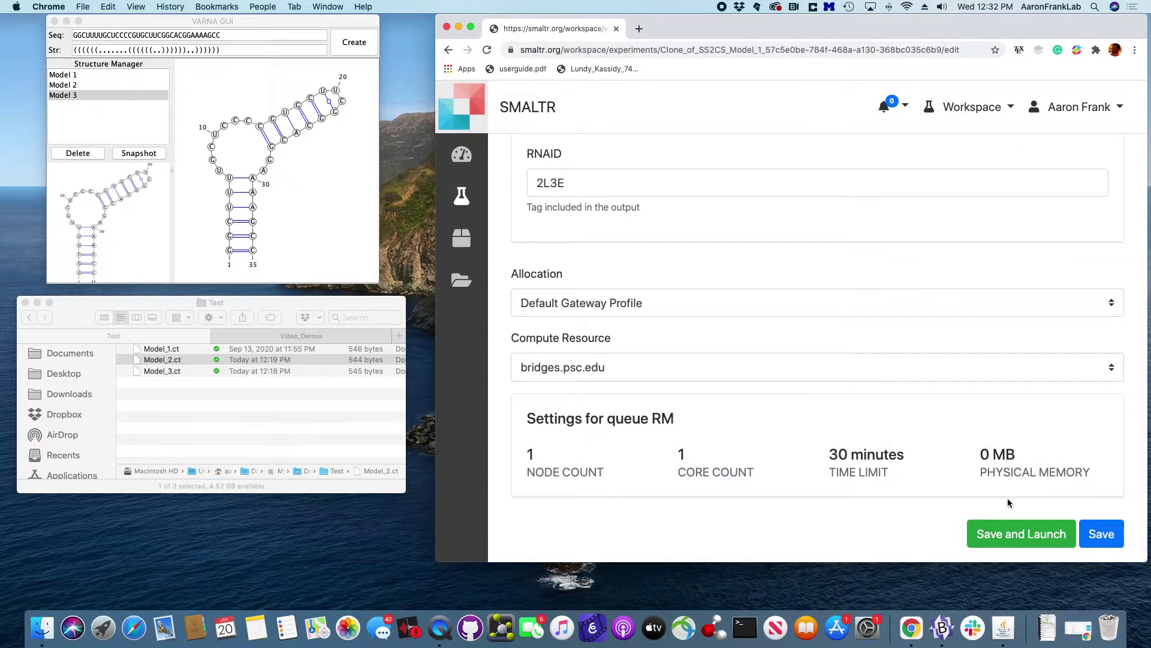
pyautogui.click(1025, 533)
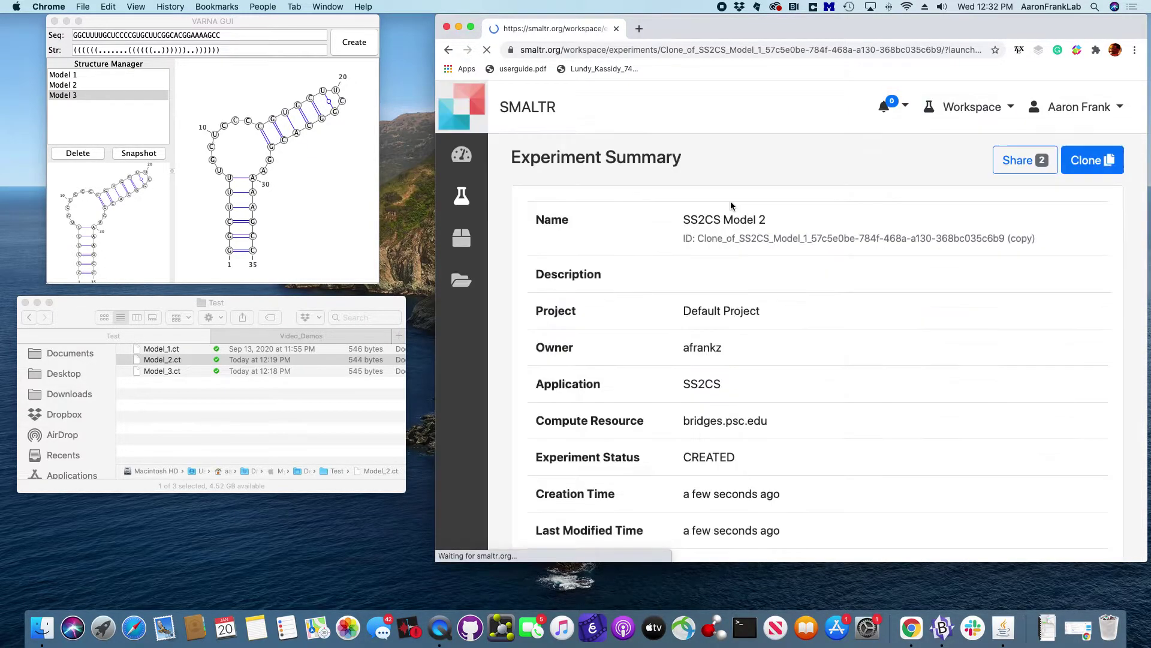
# Clone the SS2CS Model 2 experiment and rename the copy "SS2CS Model 3".
pyautogui.click(1099, 162)
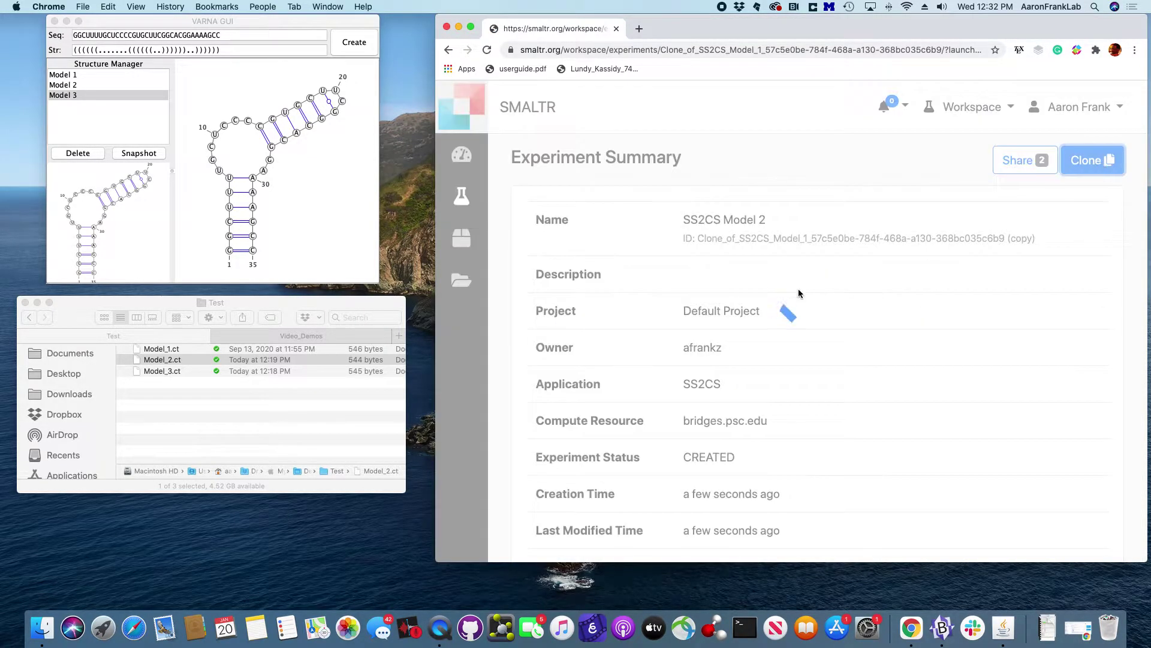
pyautogui.moveTo(521, 235); pyautogui.dragTo(568, 236)
pyautogui.press('BackSpace')
pyautogui.press('BackSpace')
pyautogui.write('3')
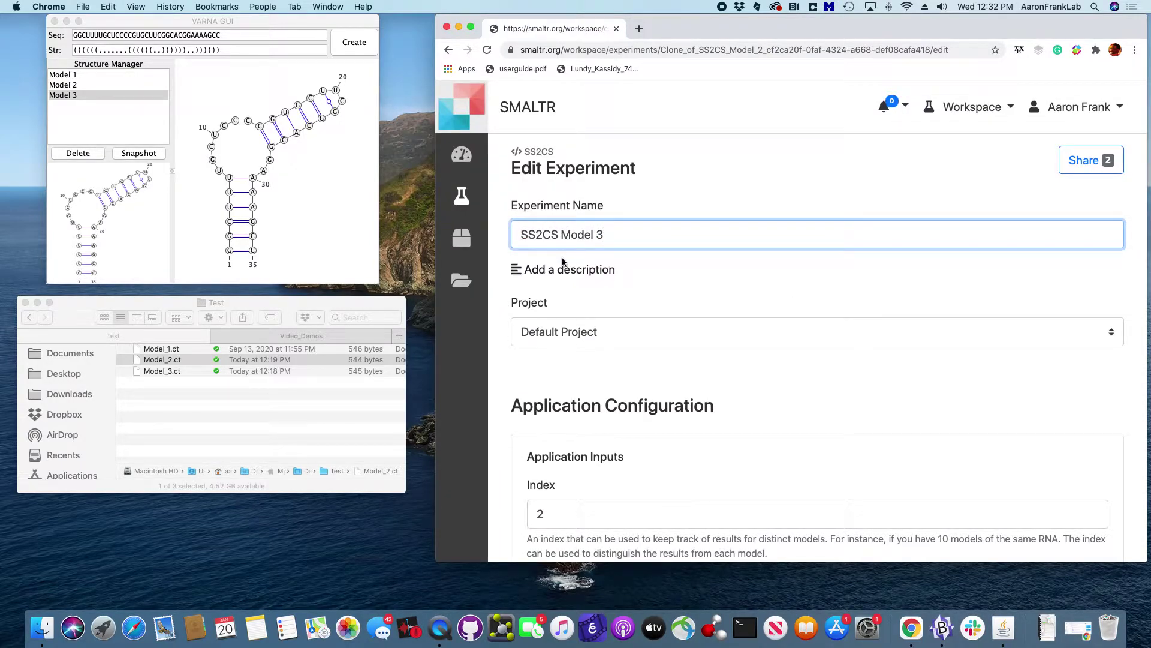
# Set the Index of the SS2CS Model 3 experiment to 3.
pyautogui.scroll(-2, 577, 300)
pyautogui.scroll(-3, 577, 300)
pyautogui.click(566, 367)
pyautogui.press('BackSpace')
pyautogui.write('3')
# Replace the InputCT file of SS2CS Model 3 with Model_3.ct from the Test folder, and save and launch the experiment.
pyautogui.scroll(-5, 592, 427)
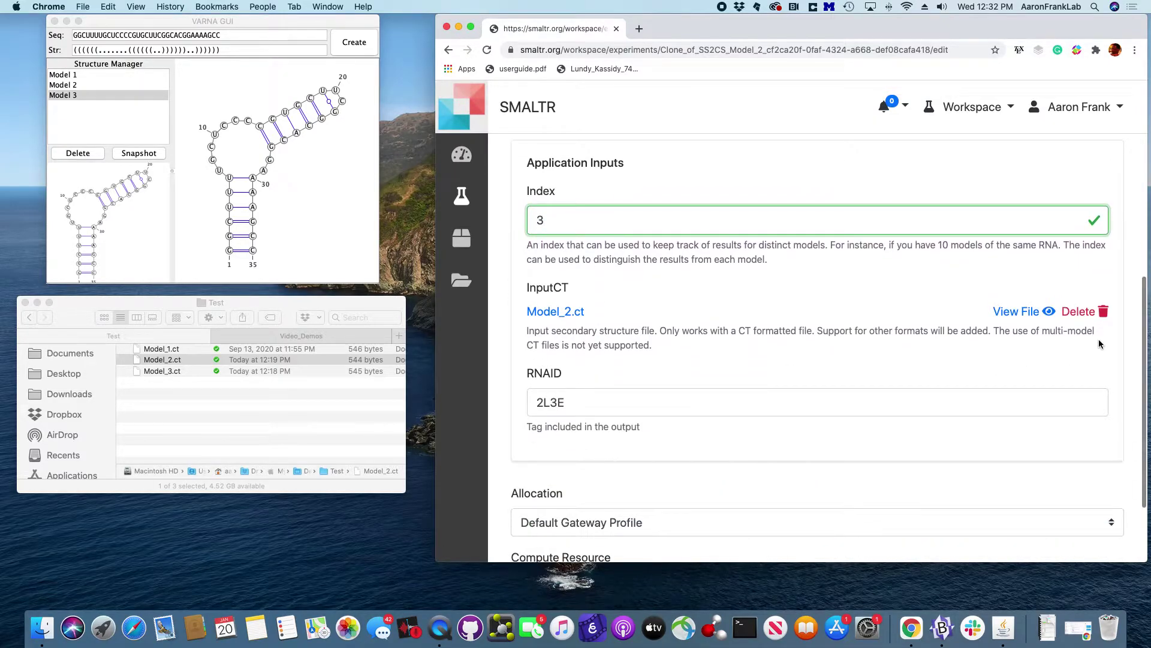
pyautogui.click(1080, 311)
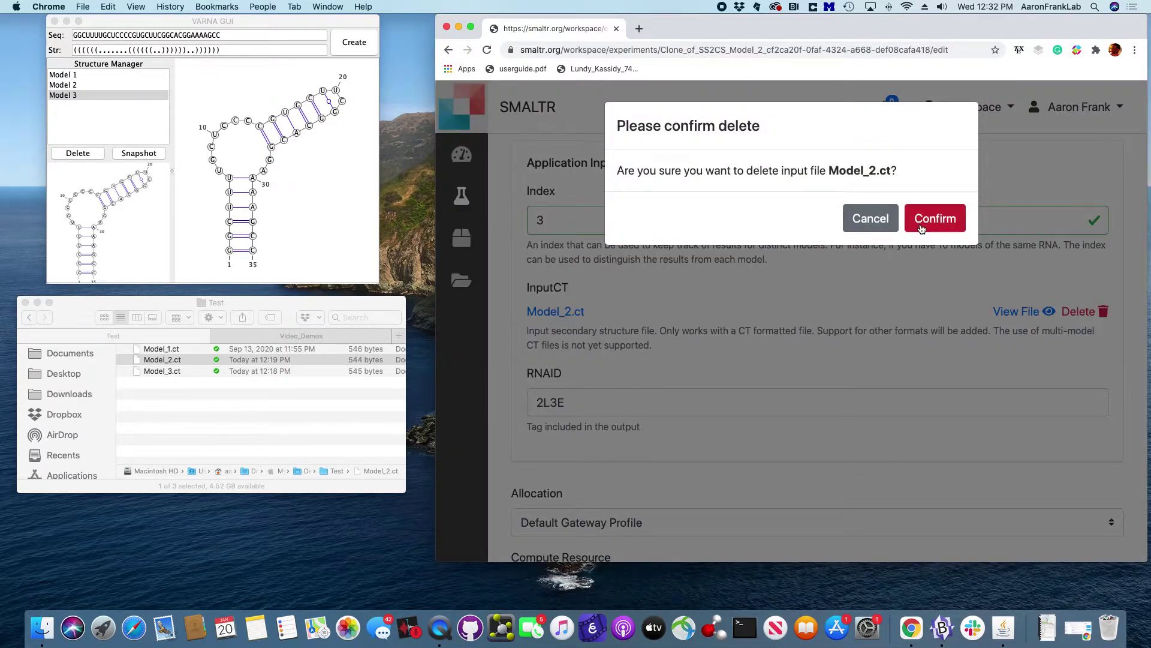
pyautogui.click(921, 228)
pyautogui.press('super+Tab')
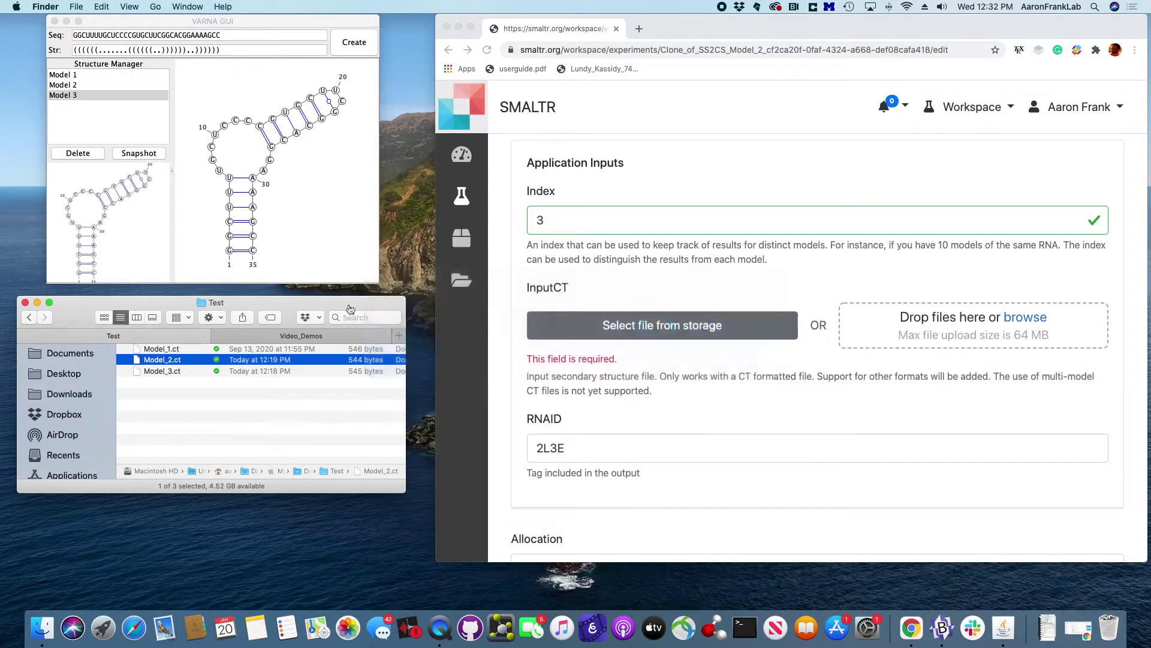
pyautogui.click(180, 371)
pyautogui.rightClick(168, 373)
pyautogui.click(500, 343)
pyautogui.moveTo(138, 372); pyautogui.dragTo(883, 340)
pyautogui.scroll(-5, 883, 339)
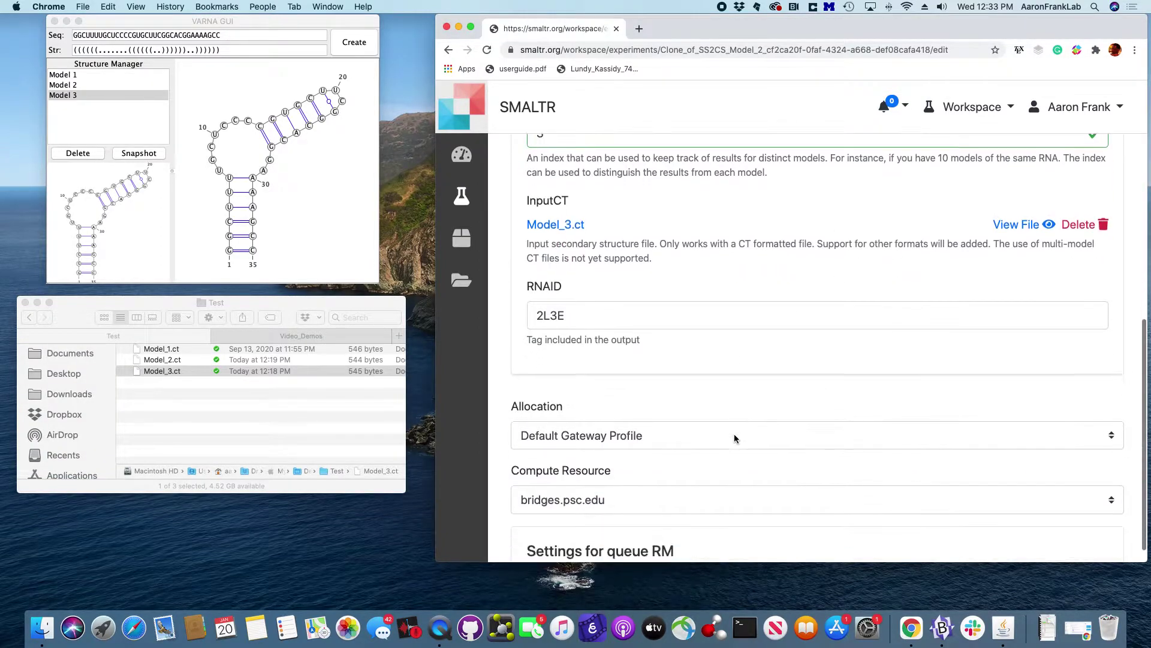
pyautogui.click(1012, 522)
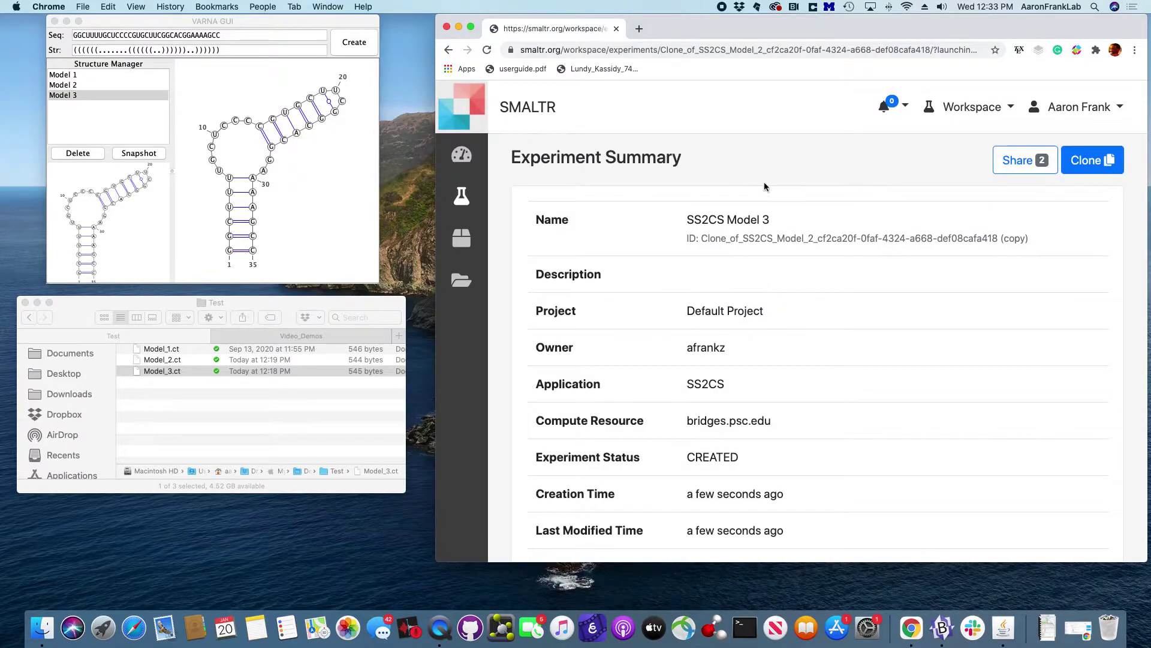
# Open the SS2CS Model 1 experiment from the list of all experiments.
pyautogui.click(464, 203)
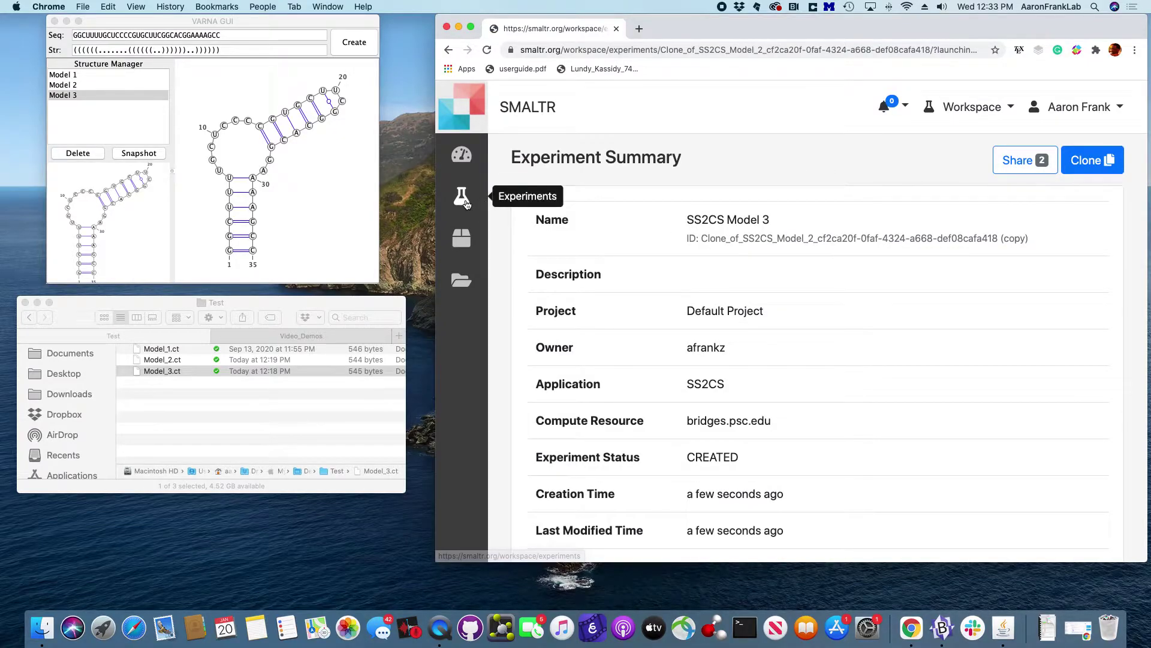
pyautogui.scroll(-2, 821, 290)
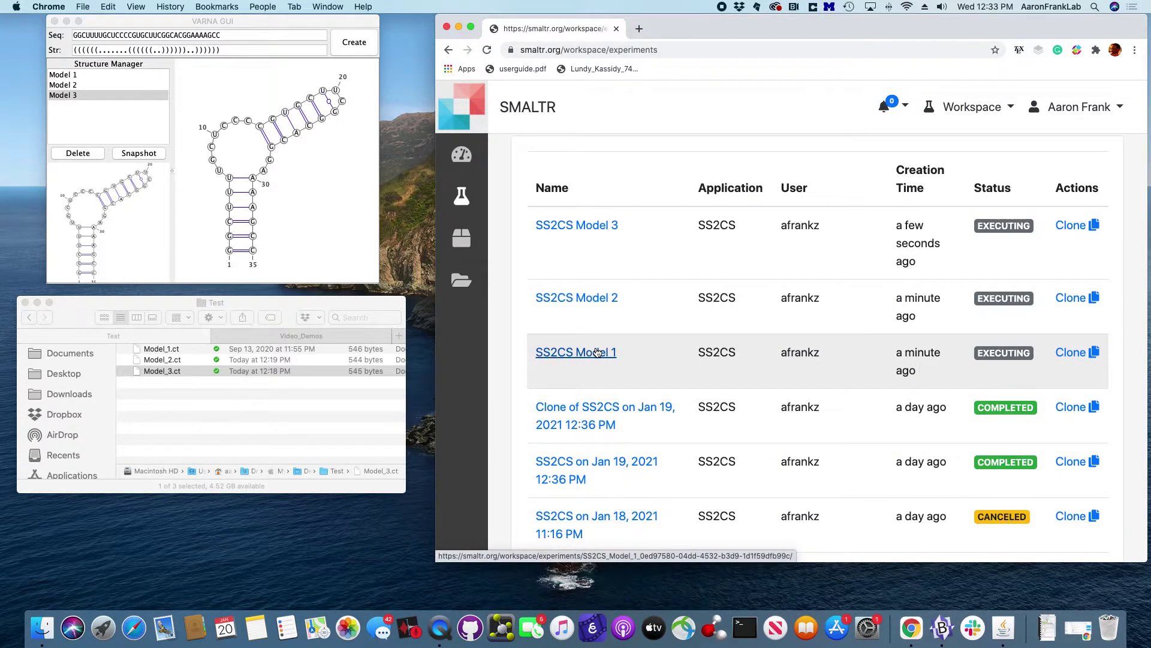
pyautogui.click(598, 353)
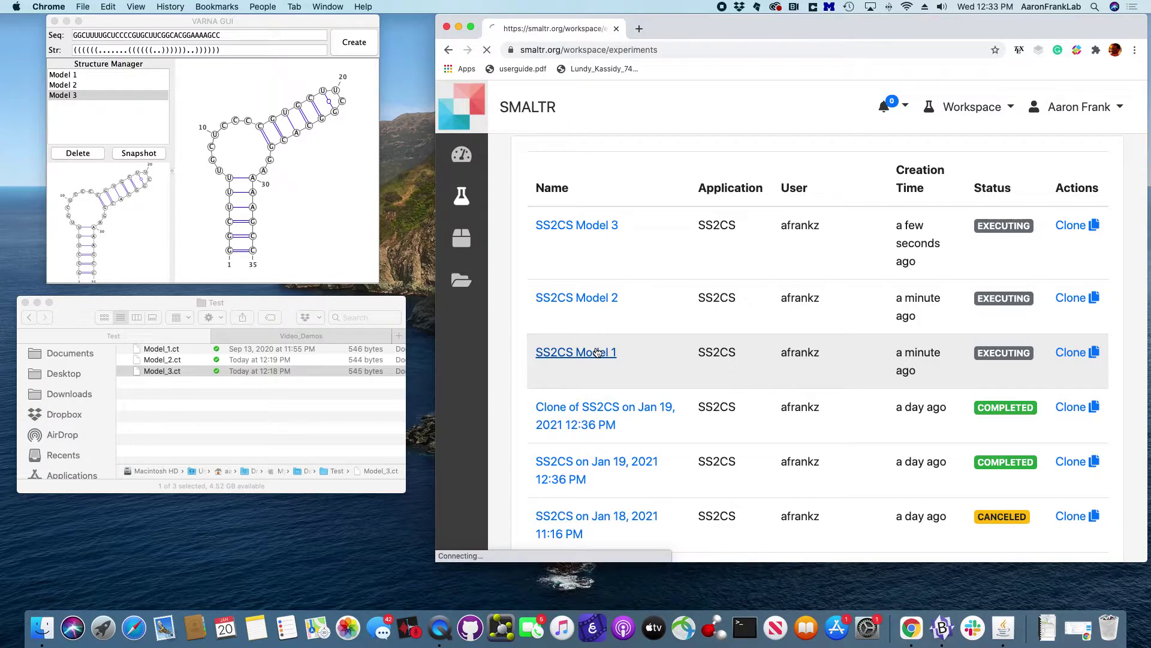
# Examine the SS2CS Model 1 summary for its job status, inputs and output files, dismissing the translation prompt.
pyautogui.scroll(-4, 791, 387)
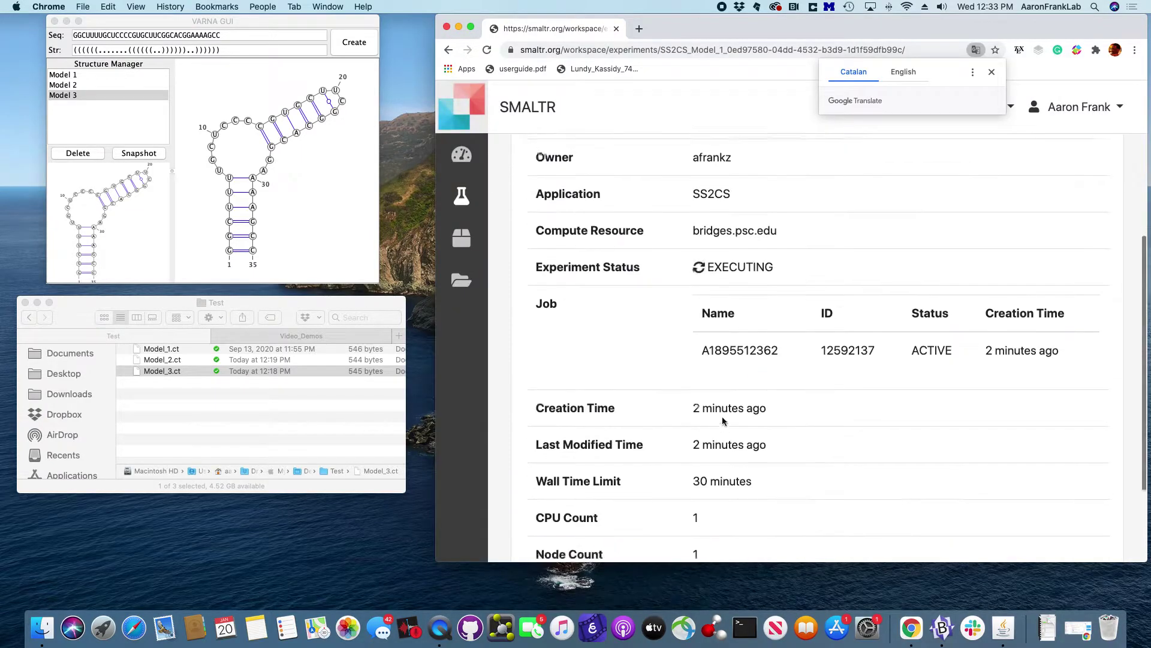
pyautogui.scroll(-3, 858, 354)
pyautogui.scroll(5, 858, 356)
pyautogui.scroll(3, 858, 355)
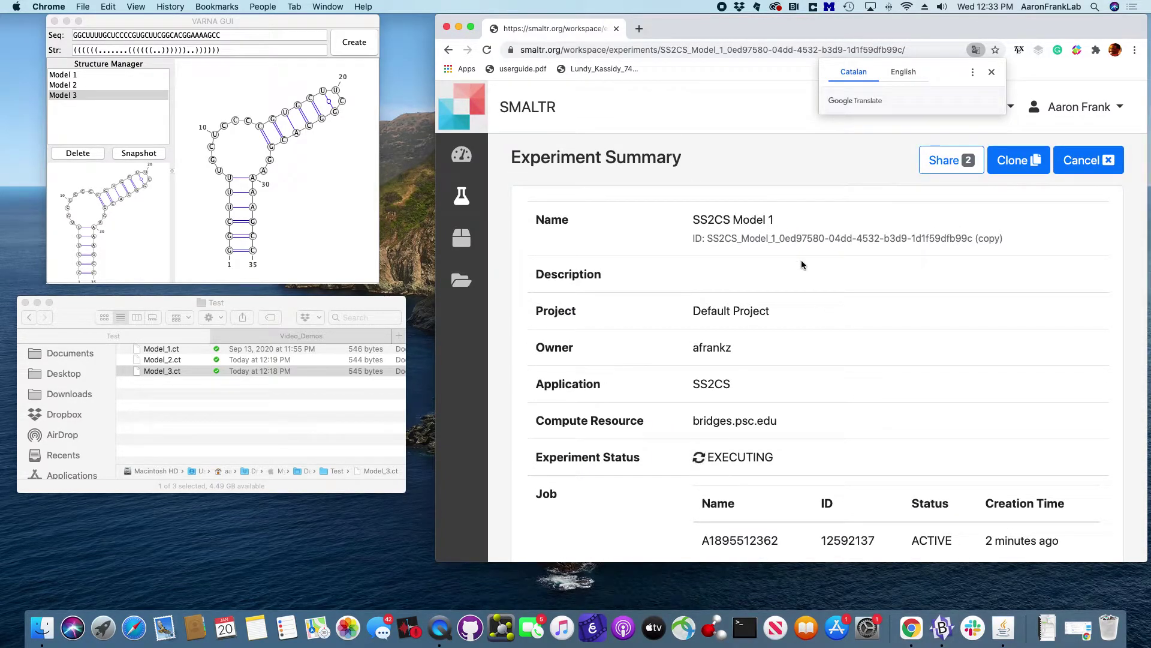
pyautogui.click(991, 73)
pyautogui.scroll(-5, 850, 302)
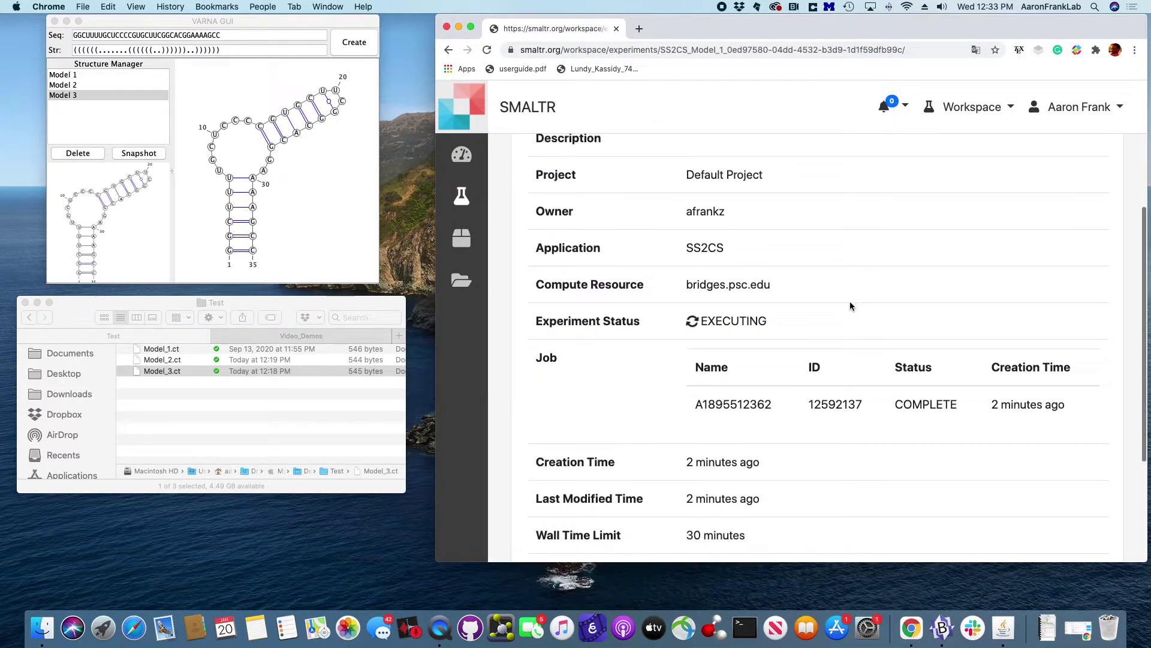
pyautogui.scroll(5, 850, 302)
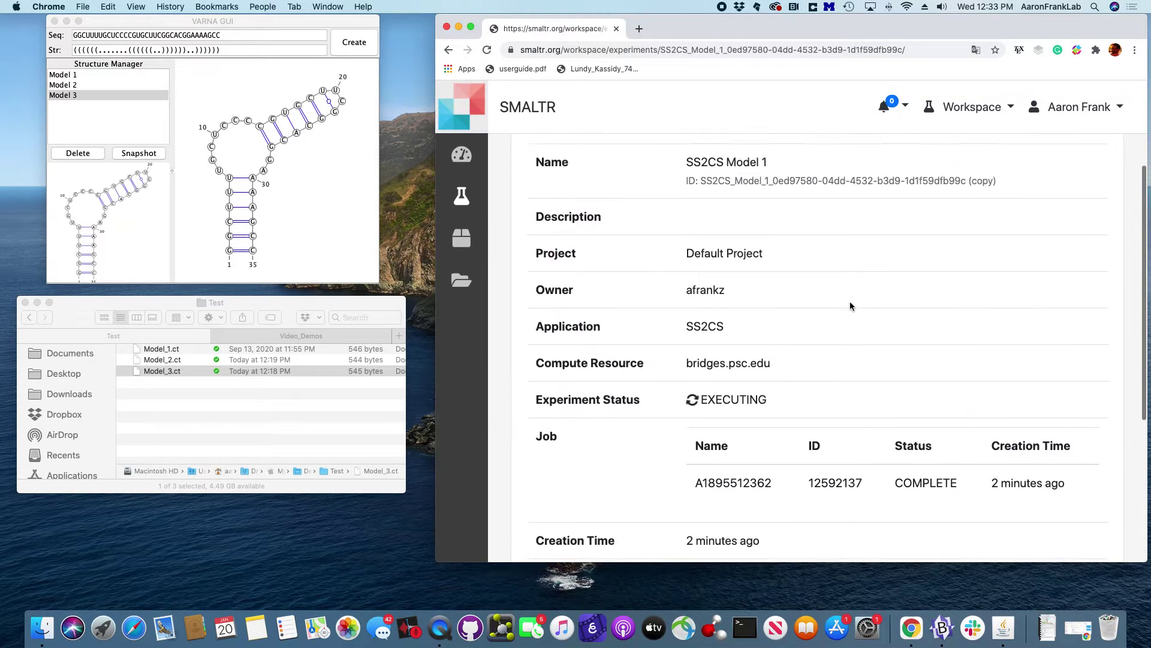
pyautogui.scroll(-5, 850, 306)
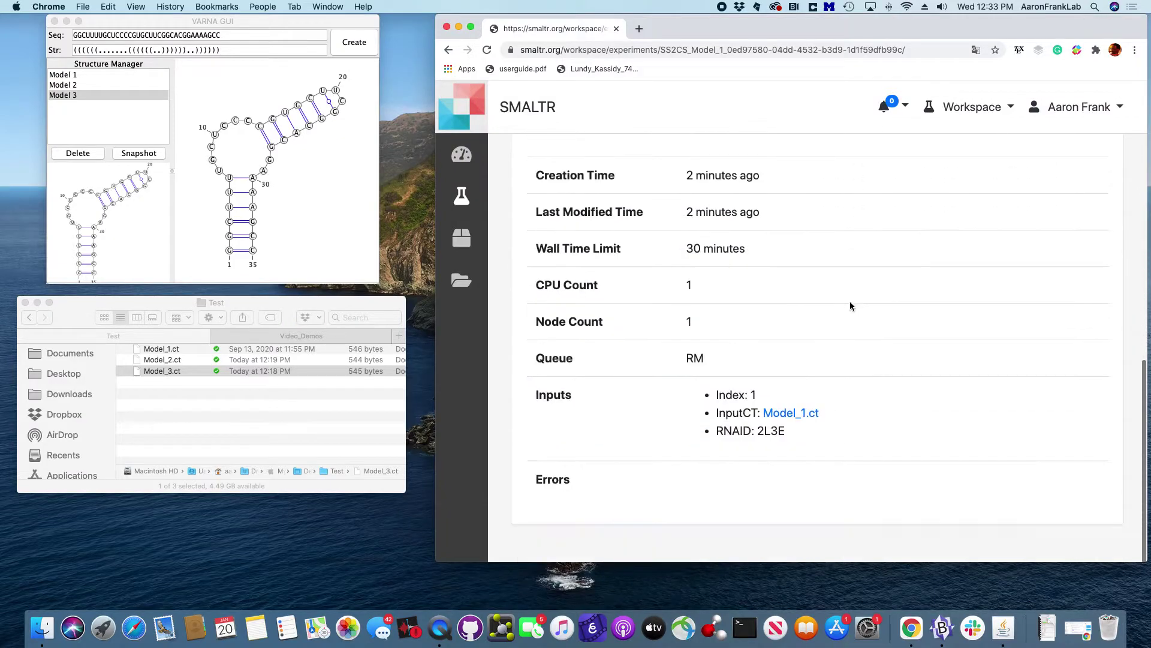
pyautogui.scroll(6, 850, 305)
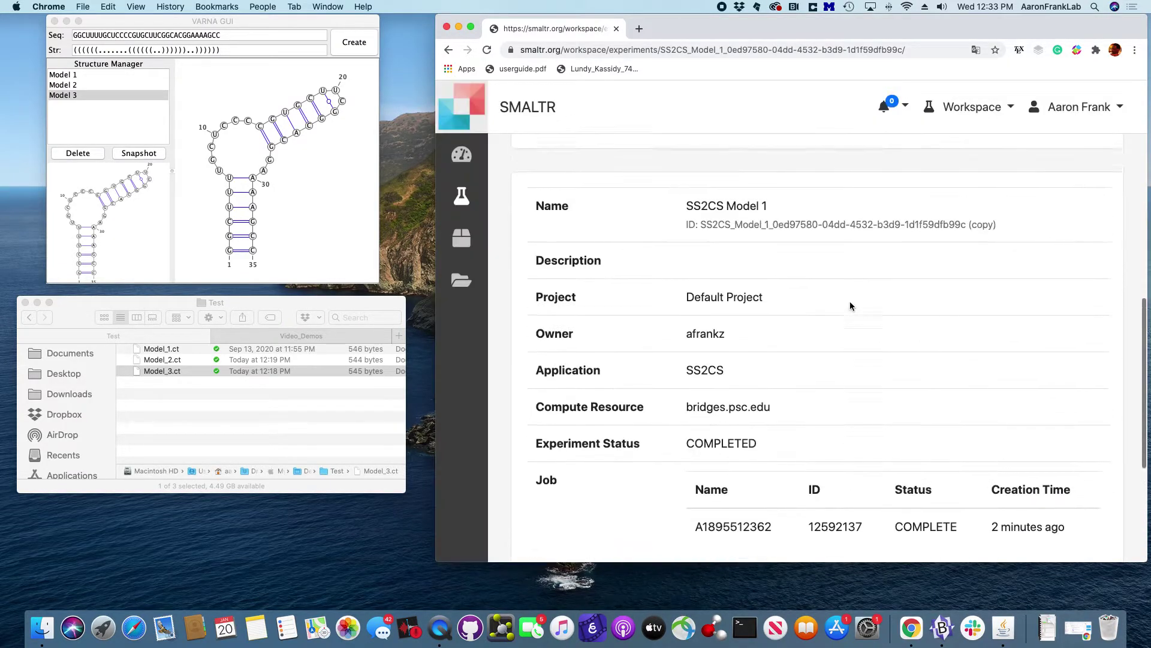
pyautogui.scroll(5, 850, 306)
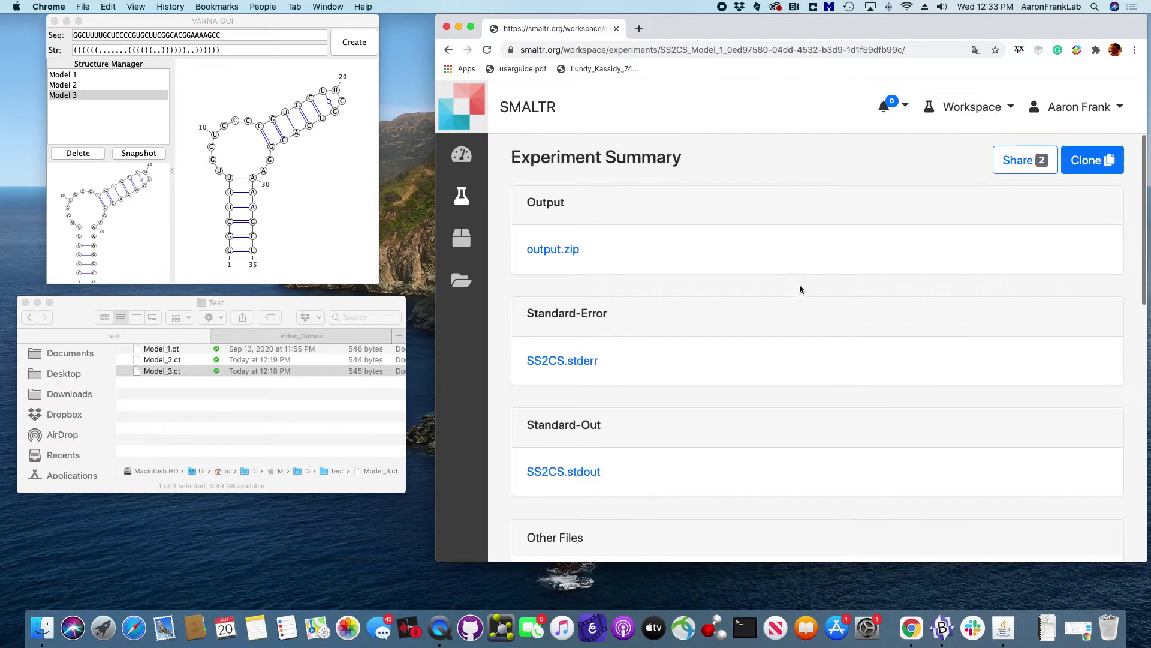
pyautogui.scroll(-1, 754, 240)
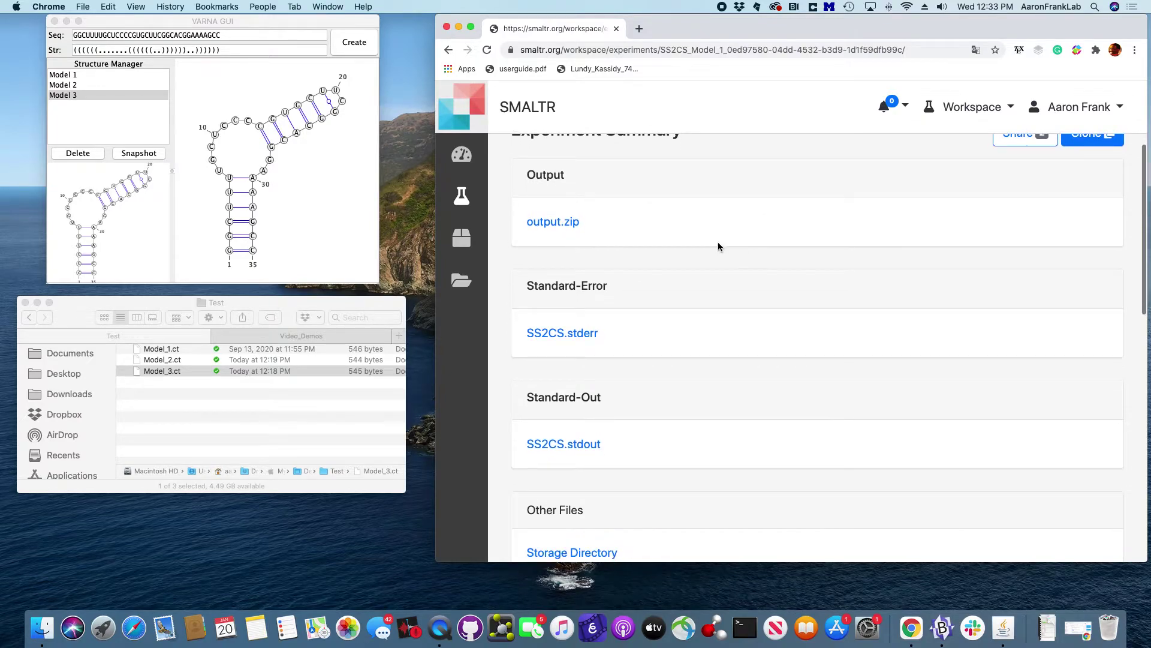
pyautogui.scroll(1, 650, 207)
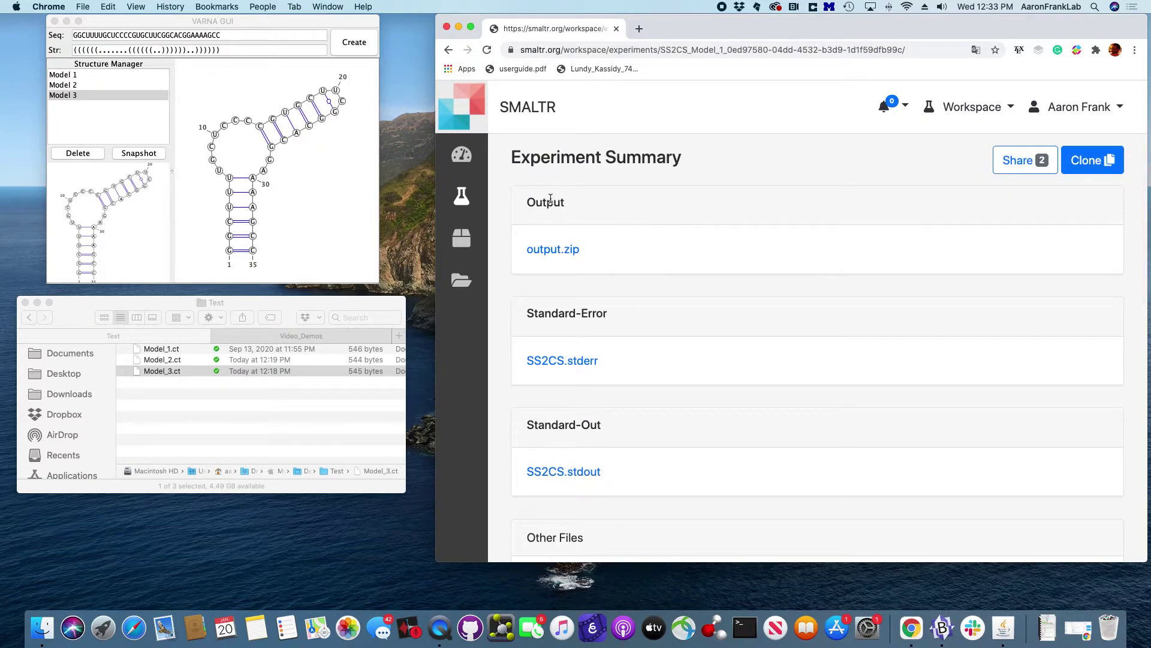
# Download output.zip of SS2CS Model 1 and move the downloaded archive from Downloads into the Test folder.
pyautogui.click(553, 249)
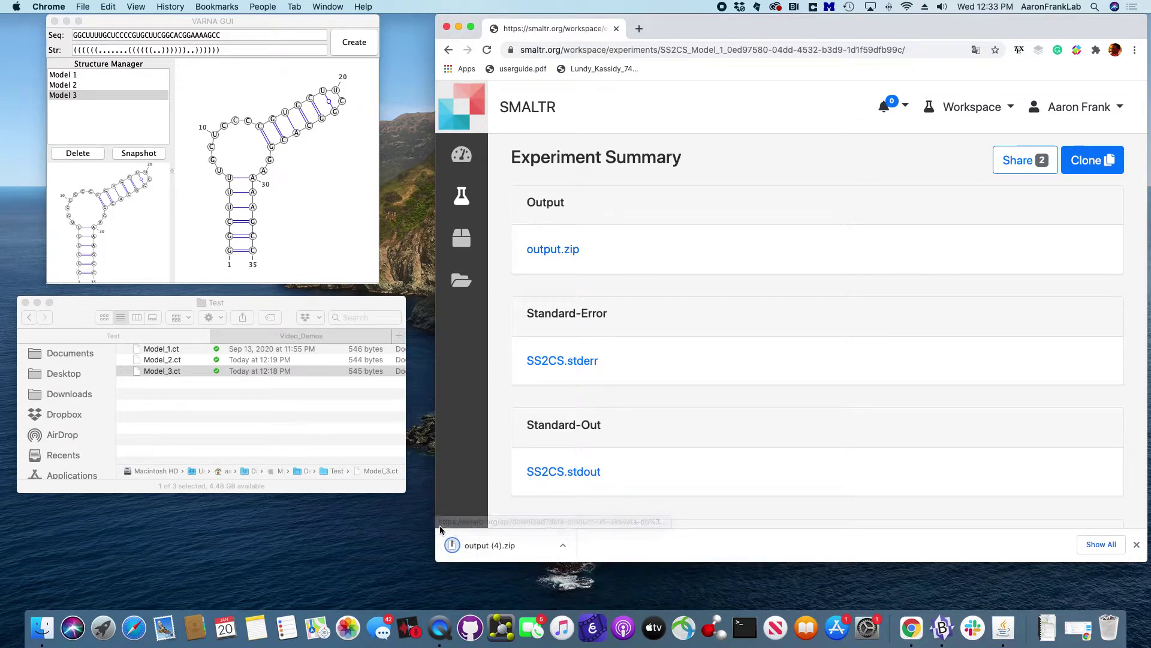
pyautogui.click(223, 335)
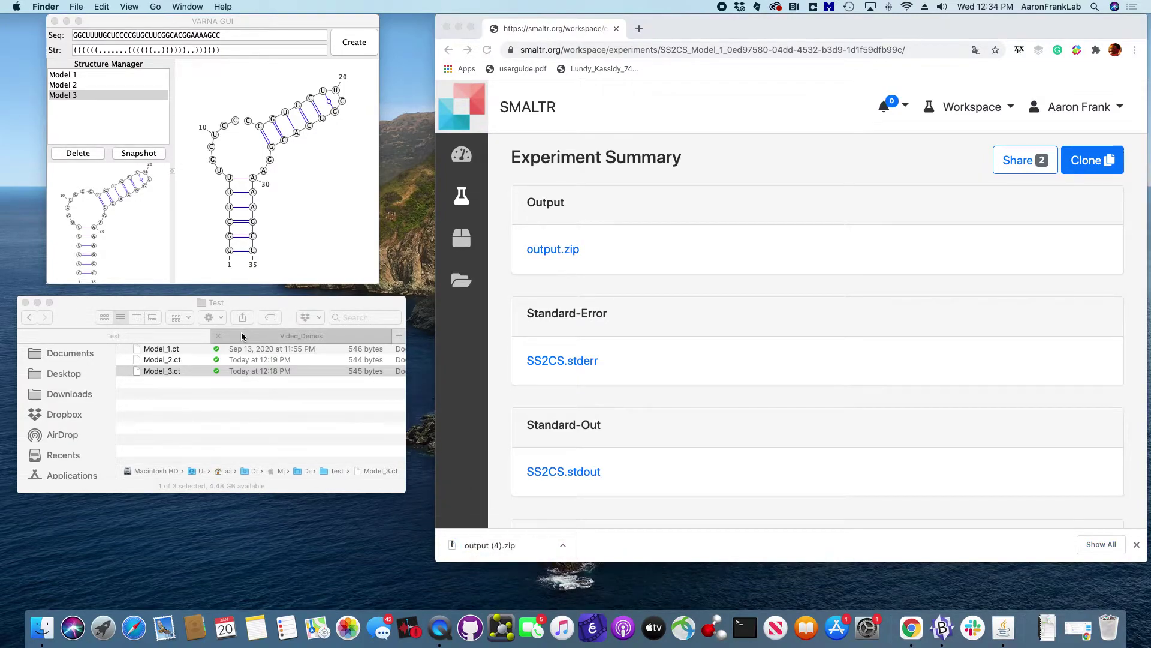
pyautogui.click(69, 394)
pyautogui.scroll(10, 168, 357)
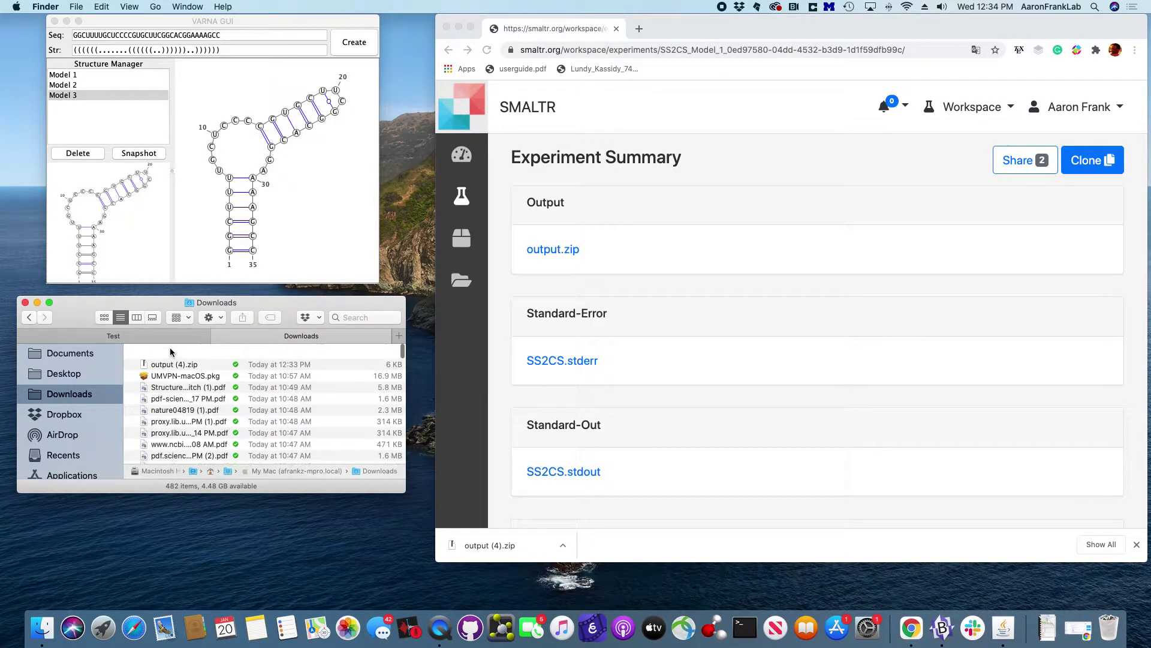
pyautogui.moveTo(168, 353); pyautogui.dragTo(150, 337)
pyautogui.click(145, 339)
# Rename the downloaded archive in the Test folder to output_1.zip.
pyautogui.click(170, 382)
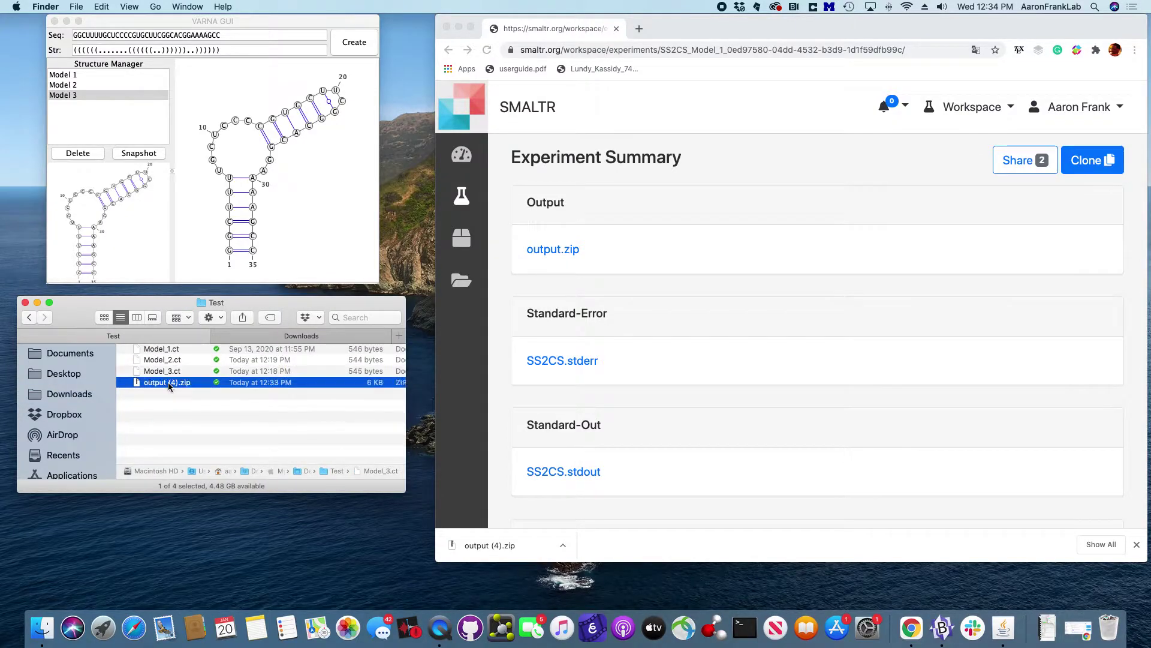
pyautogui.click(177, 383)
pyautogui.click(177, 382)
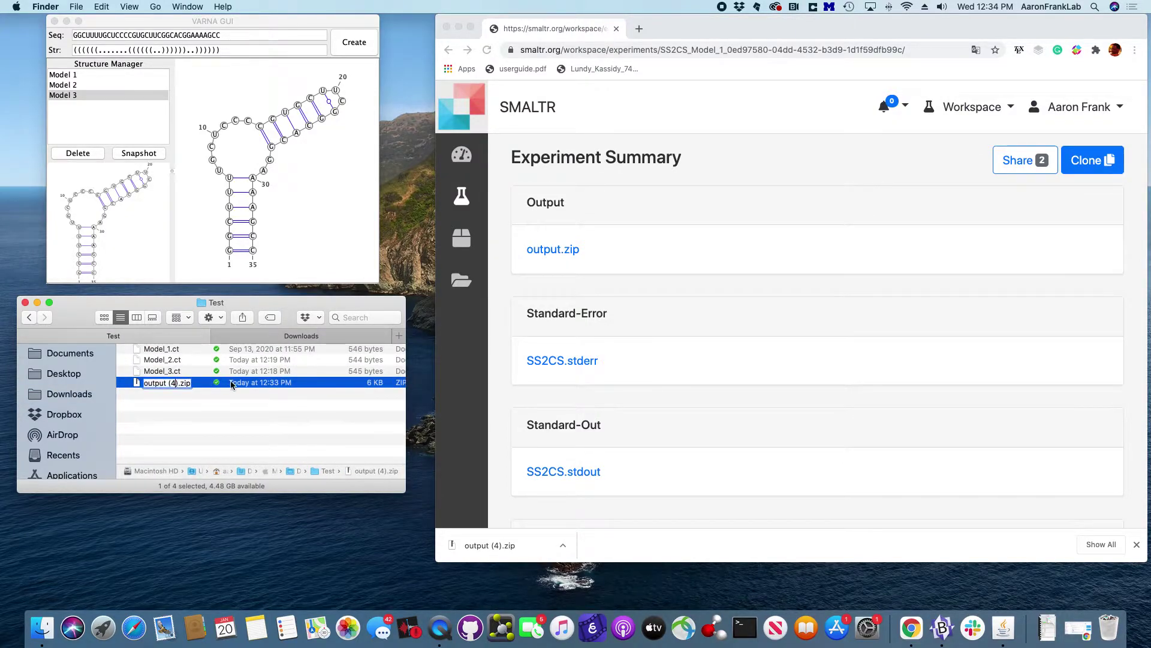
pyautogui.write('_1')
pyautogui.press('Return')
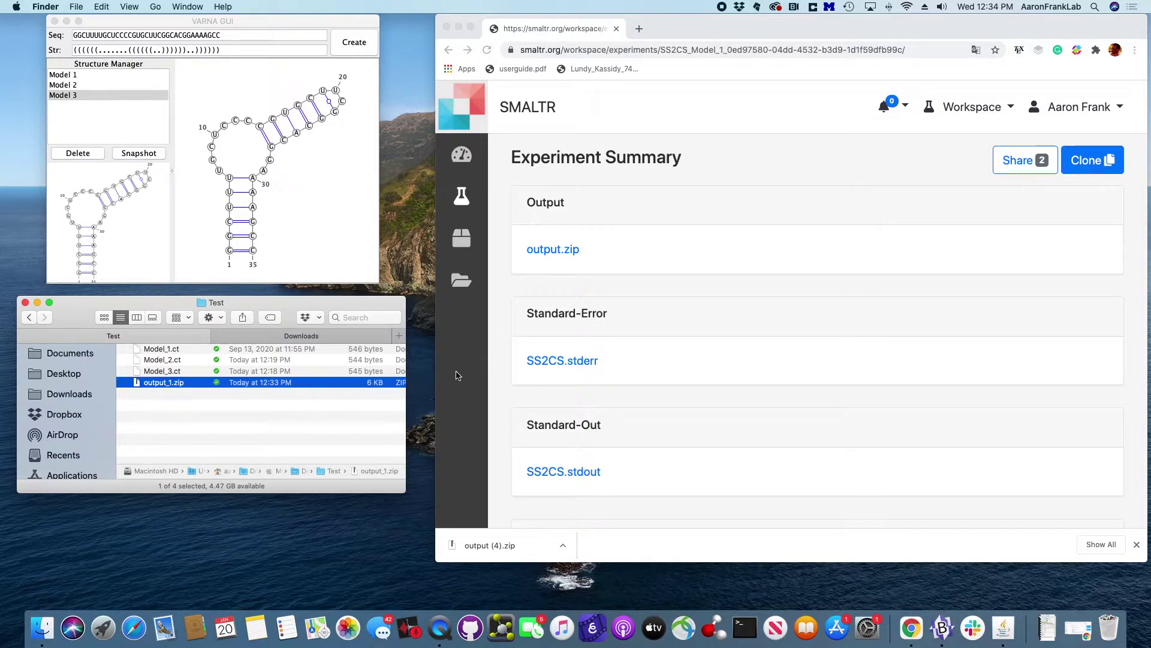
# Download output.zip of the SS2CS Model 2 experiment and move the archive from Downloads into the Test folder.
pyautogui.click(467, 203)
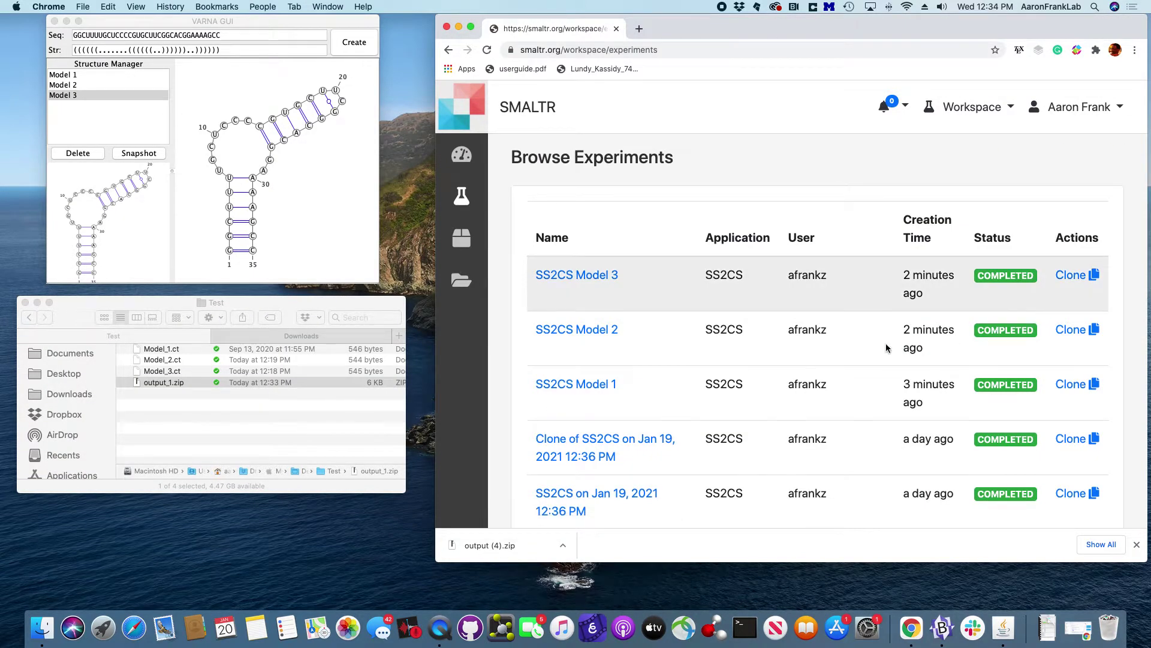
pyautogui.click(602, 336)
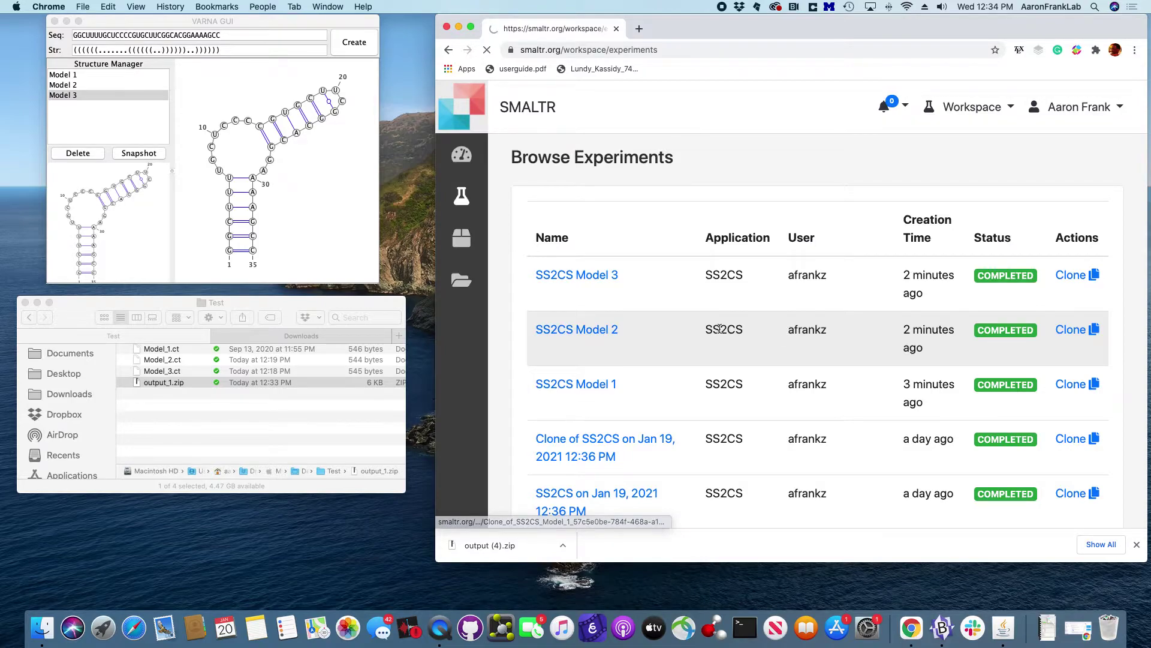
pyautogui.click(539, 251)
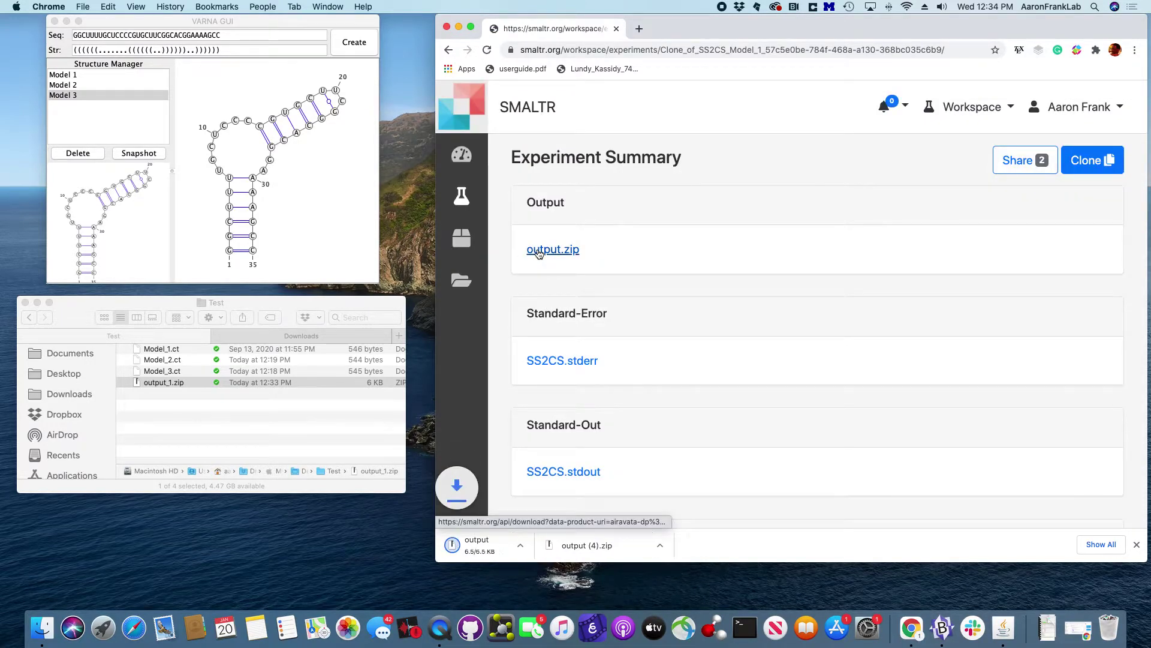
pyautogui.click(273, 337)
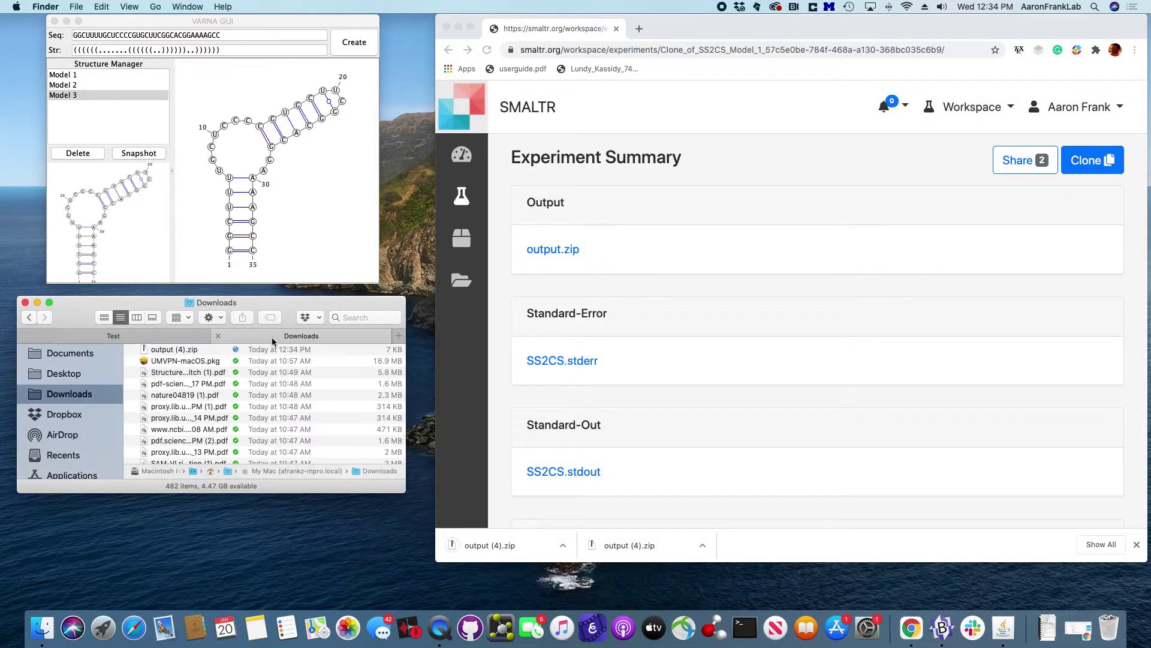
pyautogui.click(217, 353)
pyautogui.moveTo(193, 351); pyautogui.dragTo(178, 336)
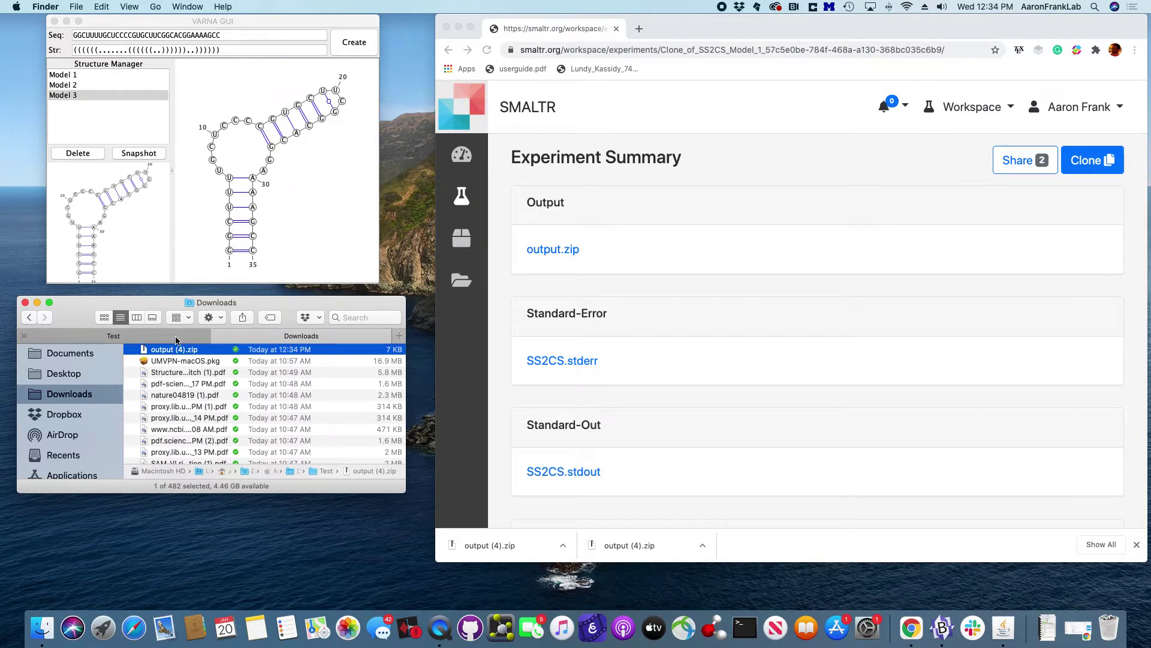
# Rename the SS2CS Model 2 archive in the Test folder to output_2.zip.
pyautogui.click(167, 383)
pyautogui.click(165, 384)
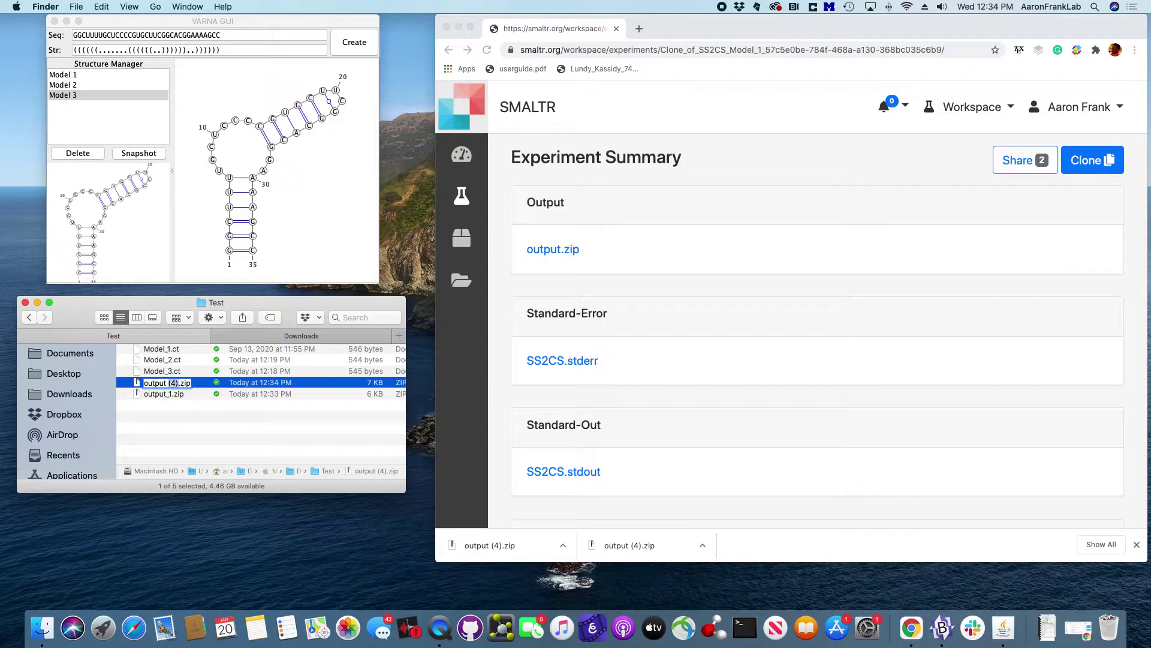
pyautogui.press('BackSpace')
pyautogui.press('BackSpace')
pyautogui.press('BackSpace')
pyautogui.press('BackSpace')
pyautogui.write('_2')
pyautogui.press('Return')
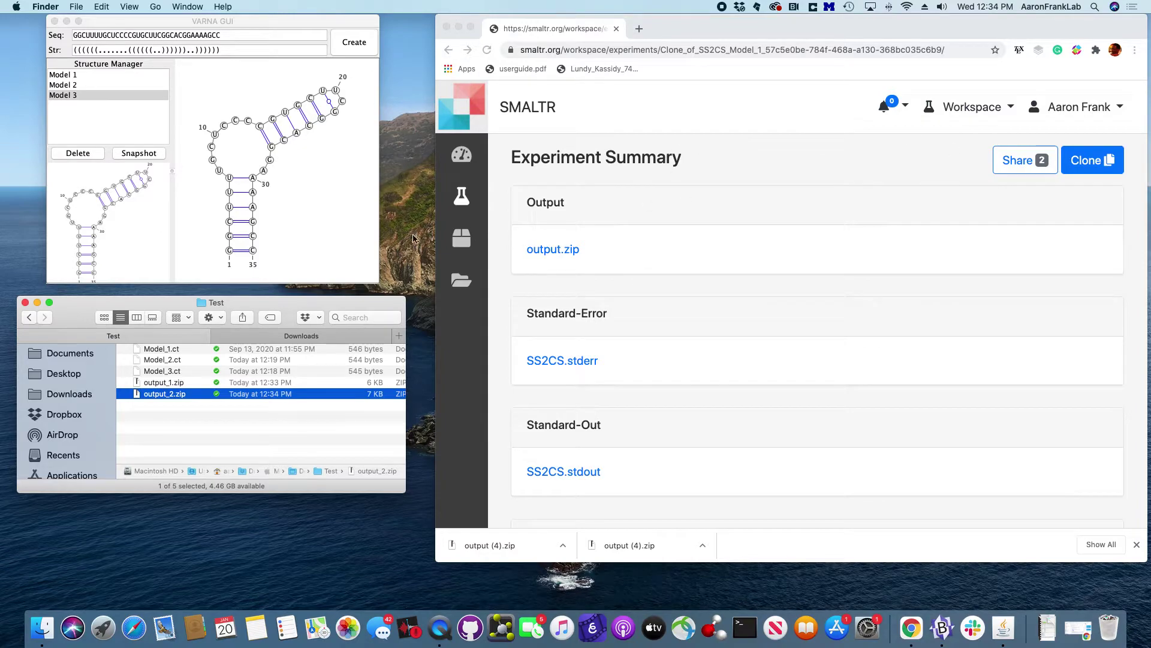
# Download output.zip of the SS2CS Model 3 experiment and move the archive from Downloads into the Test folder.
pyautogui.click(453, 200)
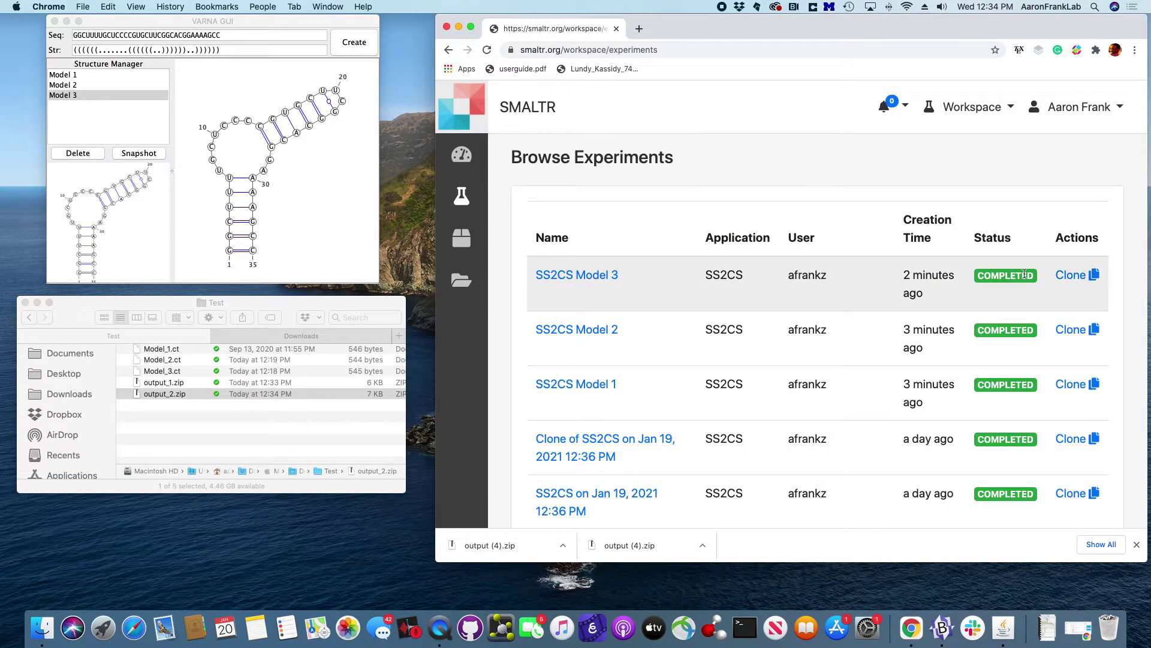
pyautogui.click(593, 275)
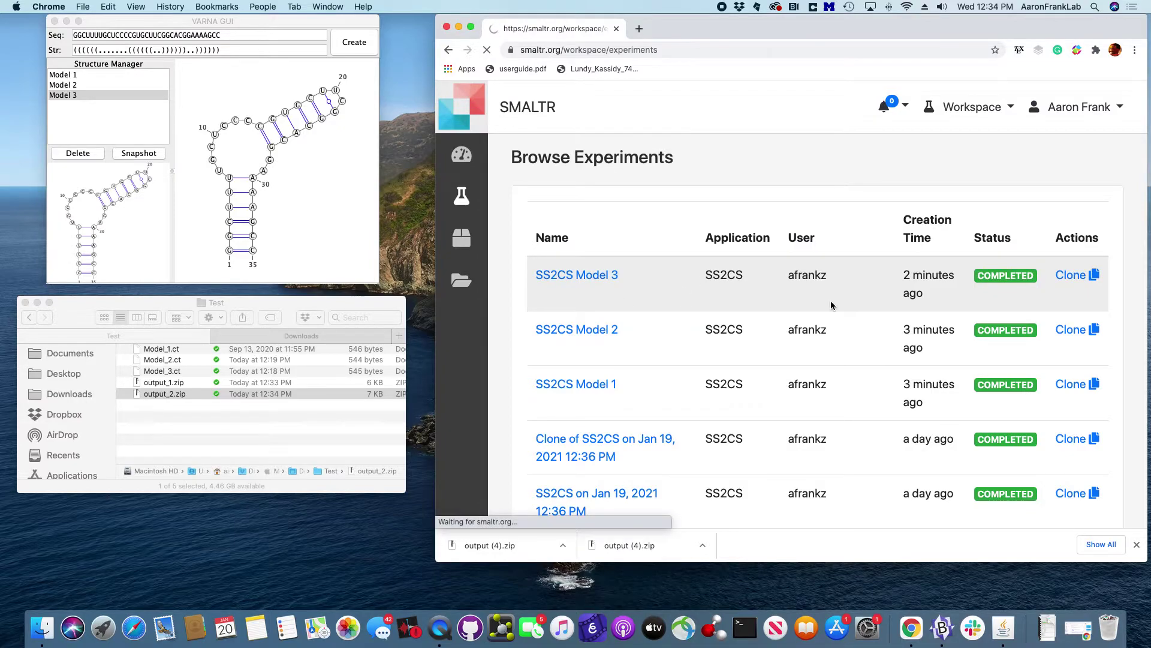
pyautogui.click(543, 250)
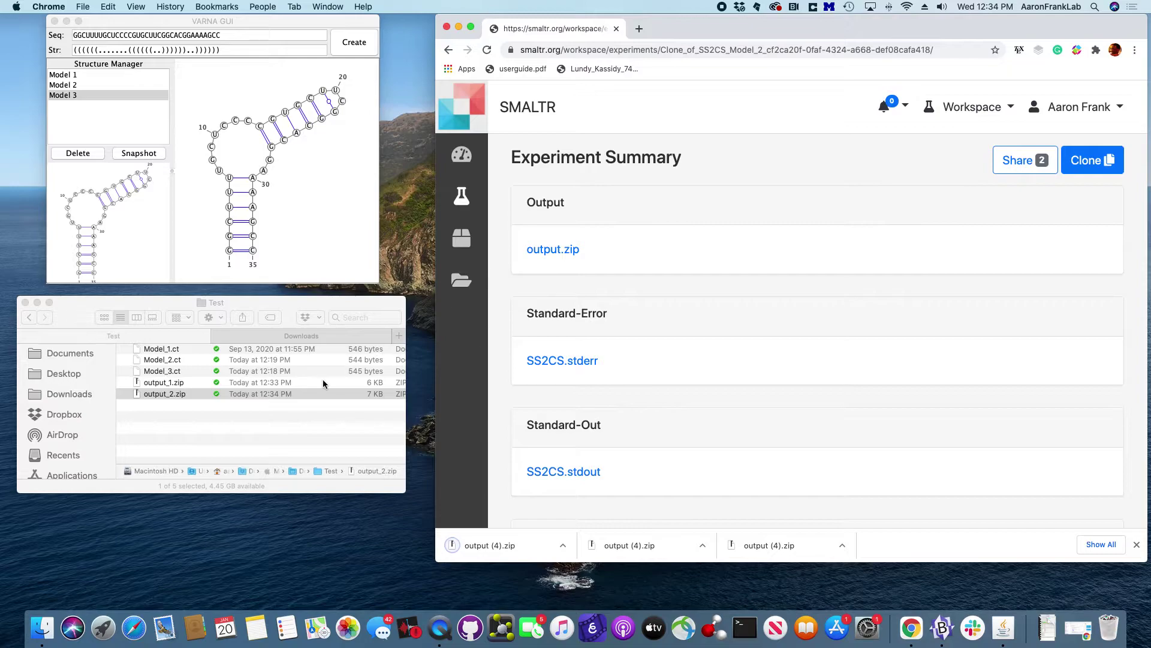
pyautogui.click(281, 336)
pyautogui.click(165, 350)
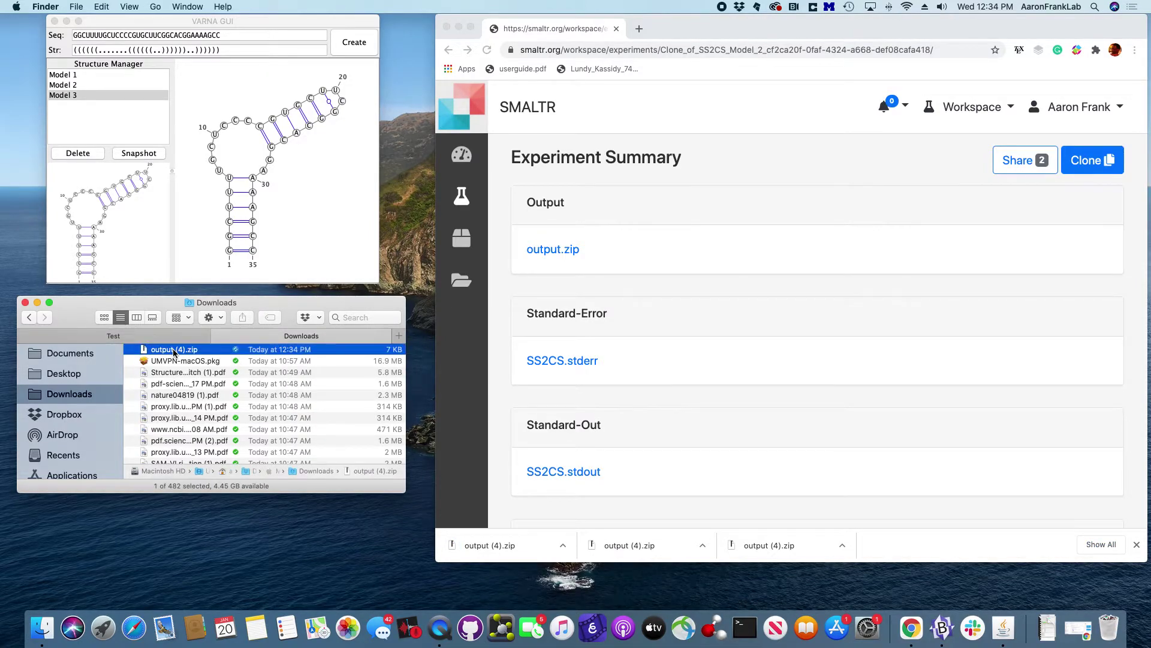
pyautogui.moveTo(165, 350); pyautogui.dragTo(179, 376)
# Rename the SS2CS Model 3 archive in the Test folder to output_3.zip.
pyautogui.click(166, 385)
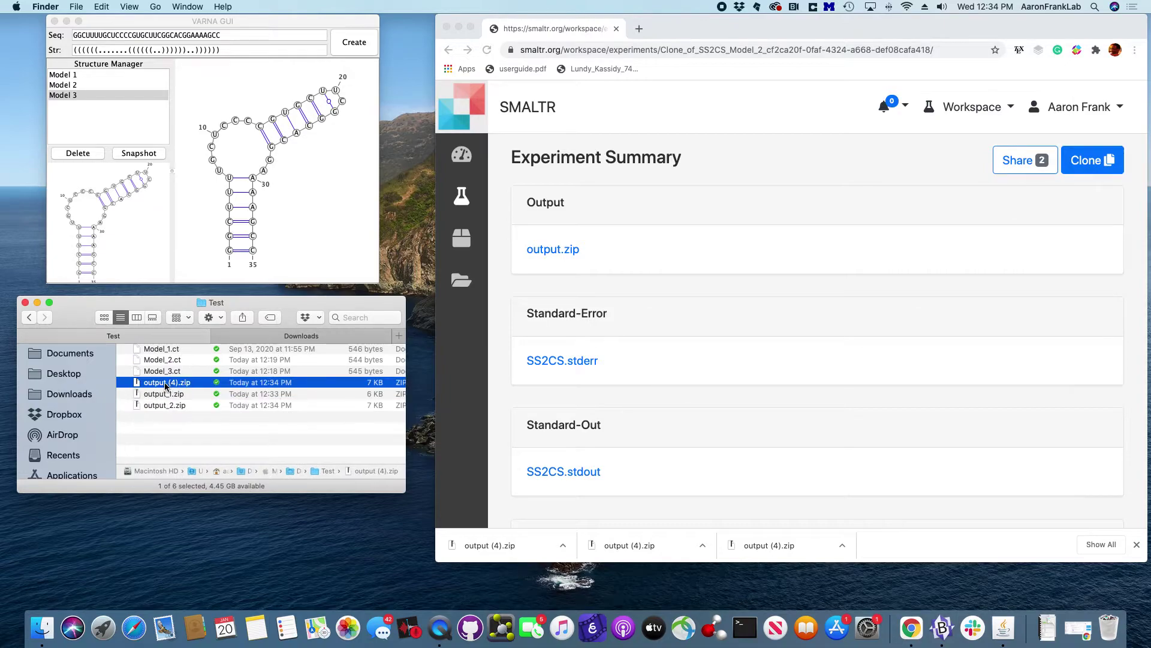
pyautogui.click(162, 384)
pyautogui.press('BackSpace')
pyautogui.press('BackSpace')
pyautogui.press('BackSpace')
pyautogui.write('3')
pyautogui.press('Return')
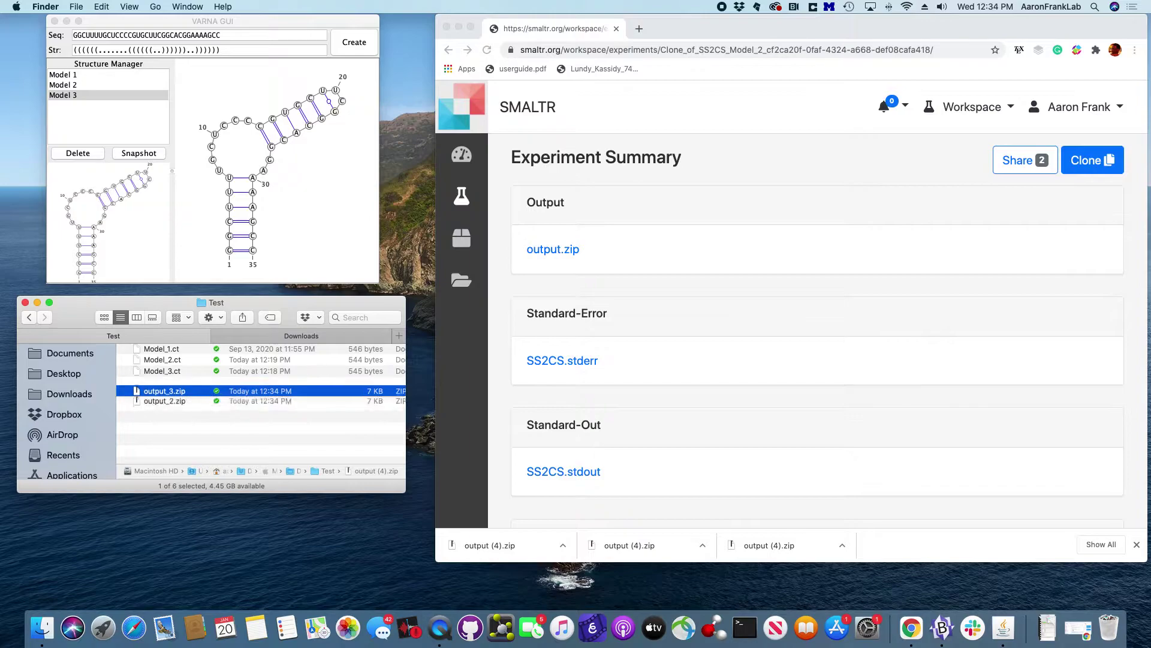
pyautogui.click(181, 439)
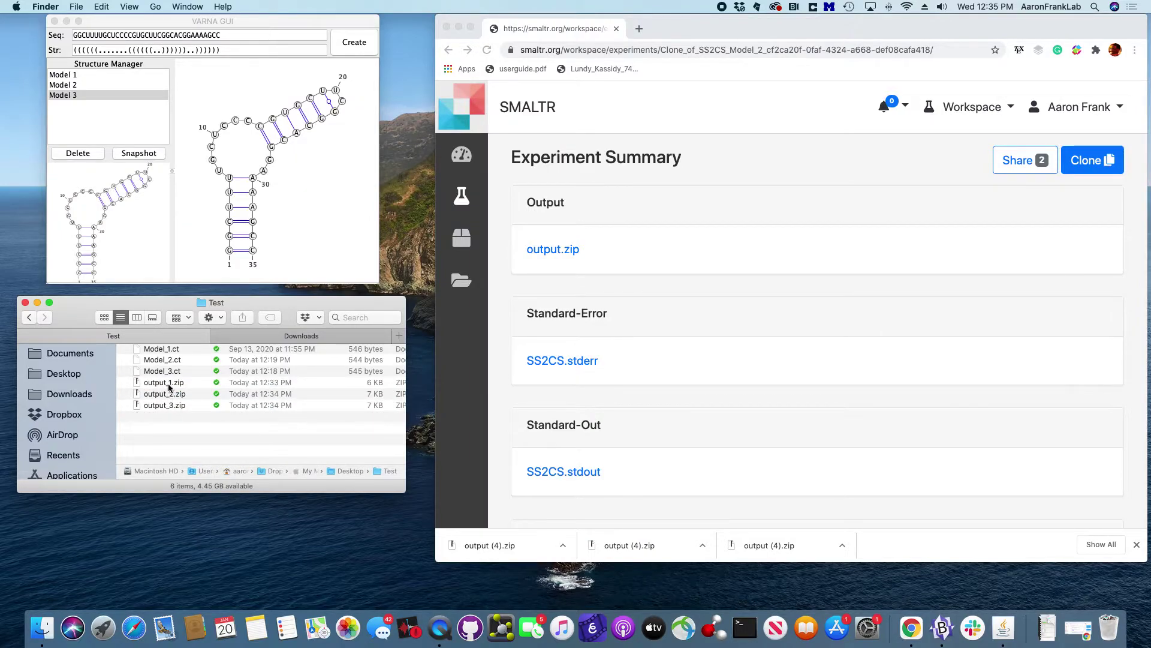
# Open all files in the Test folder at once to extract the three output archives.
pyautogui.press('super+a')
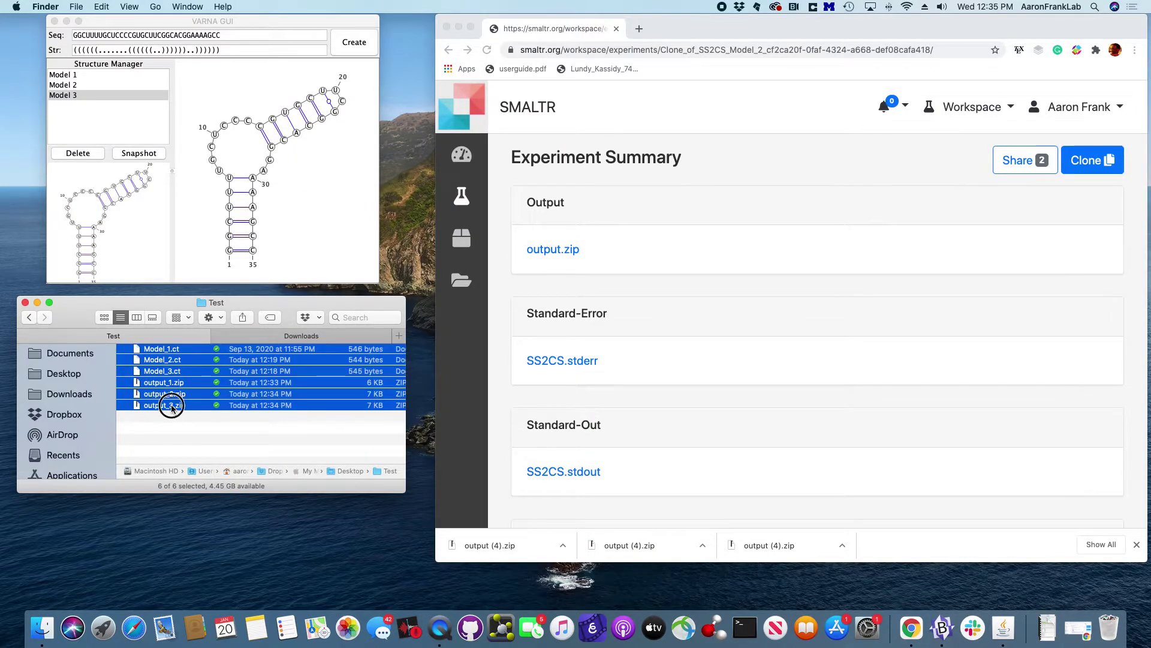
pyautogui.press('super+o')
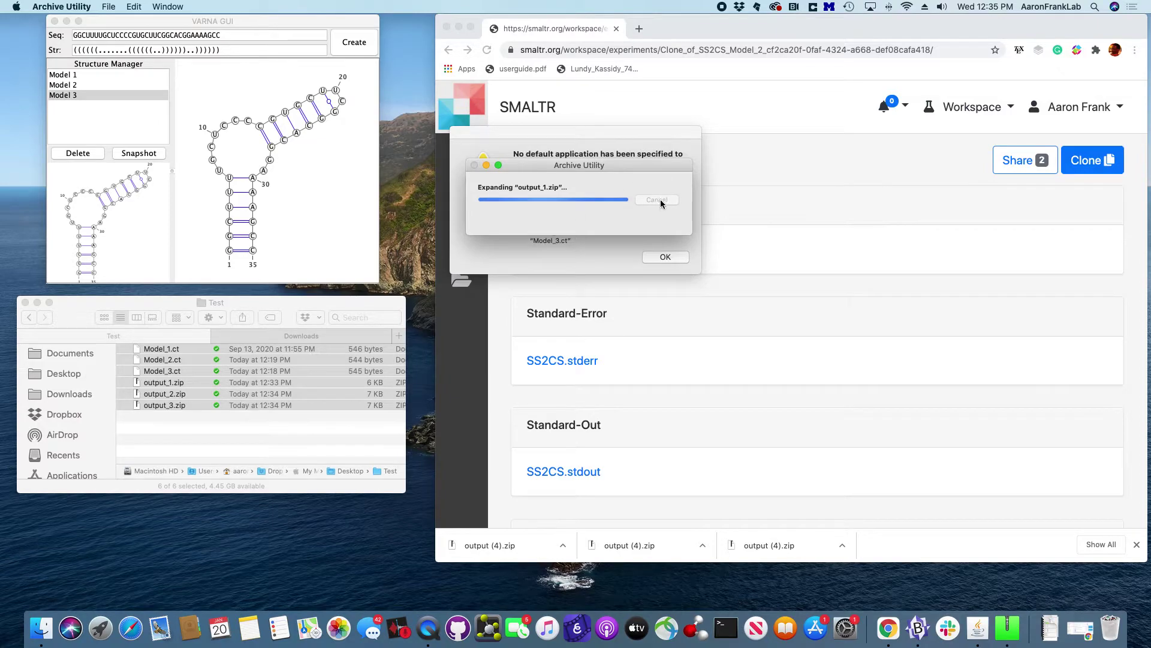
pyautogui.click(666, 258)
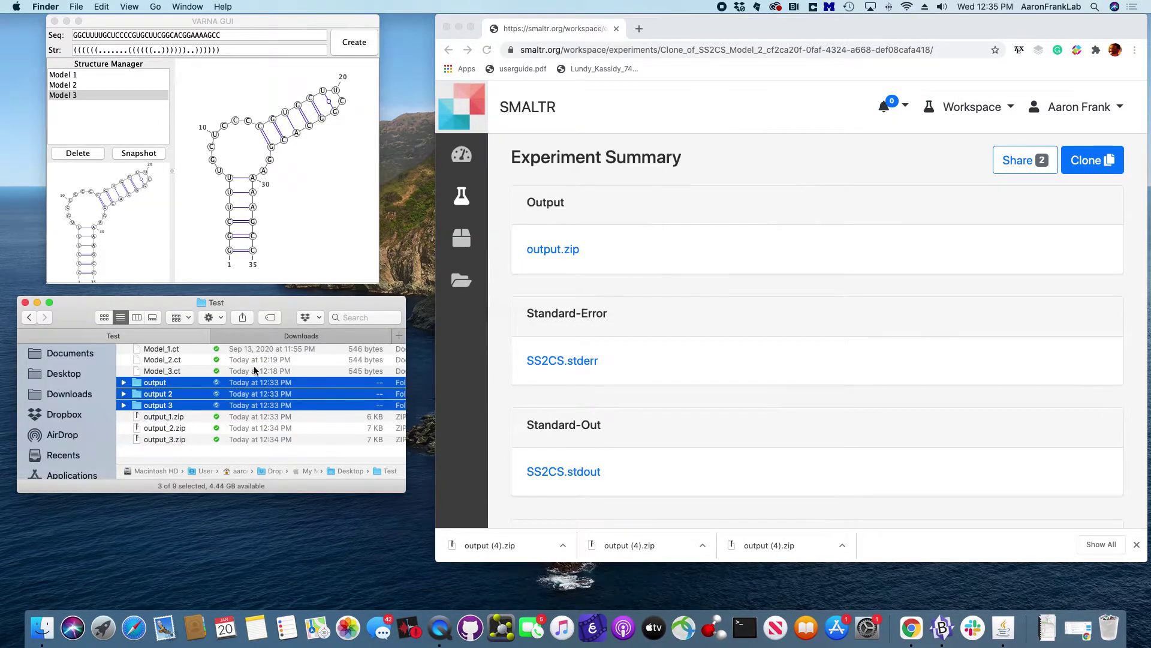
# Move the extracted folders output, output 2 and output 3 to the Trash.
pyautogui.click(169, 419)
pyautogui.press('Up')
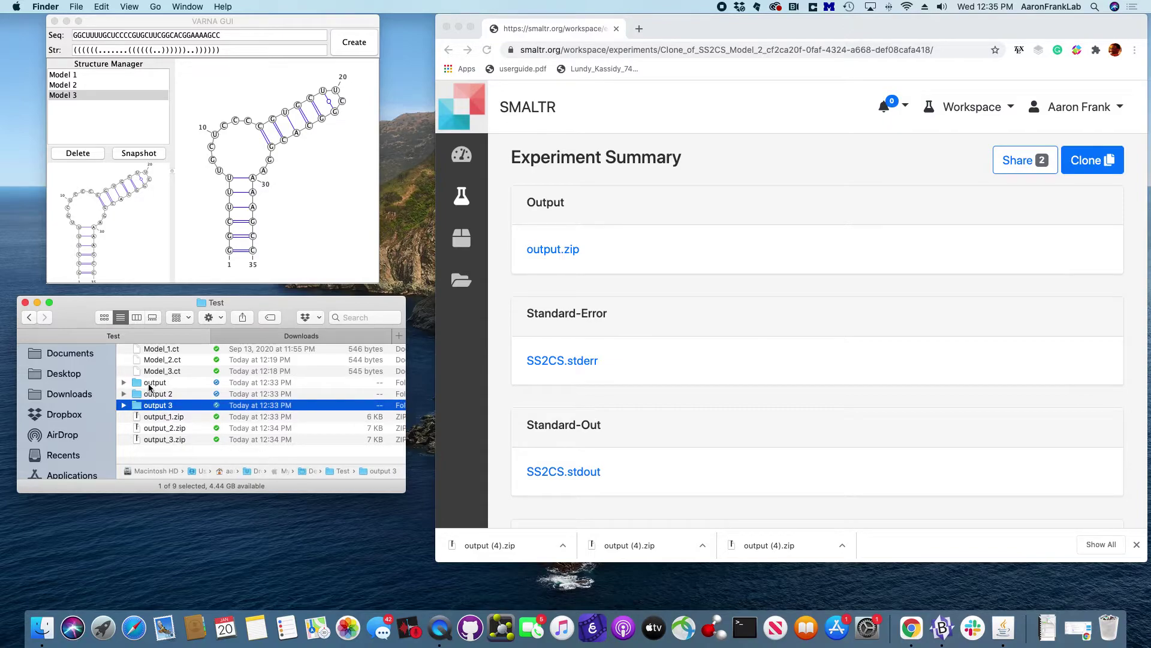
pyautogui.keyDown('shift'); pyautogui.click(150, 388); pyautogui.keyUp('shift')
pyautogui.rightClick(150, 388)
pyautogui.moveTo(204, 379)
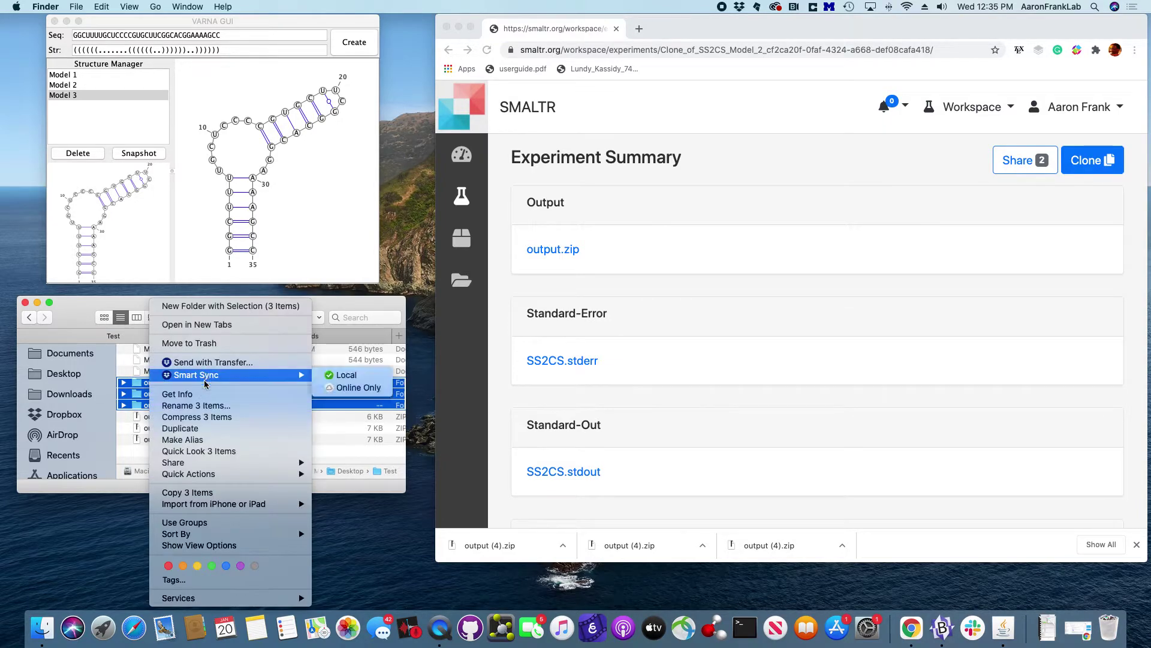
pyautogui.click(196, 344)
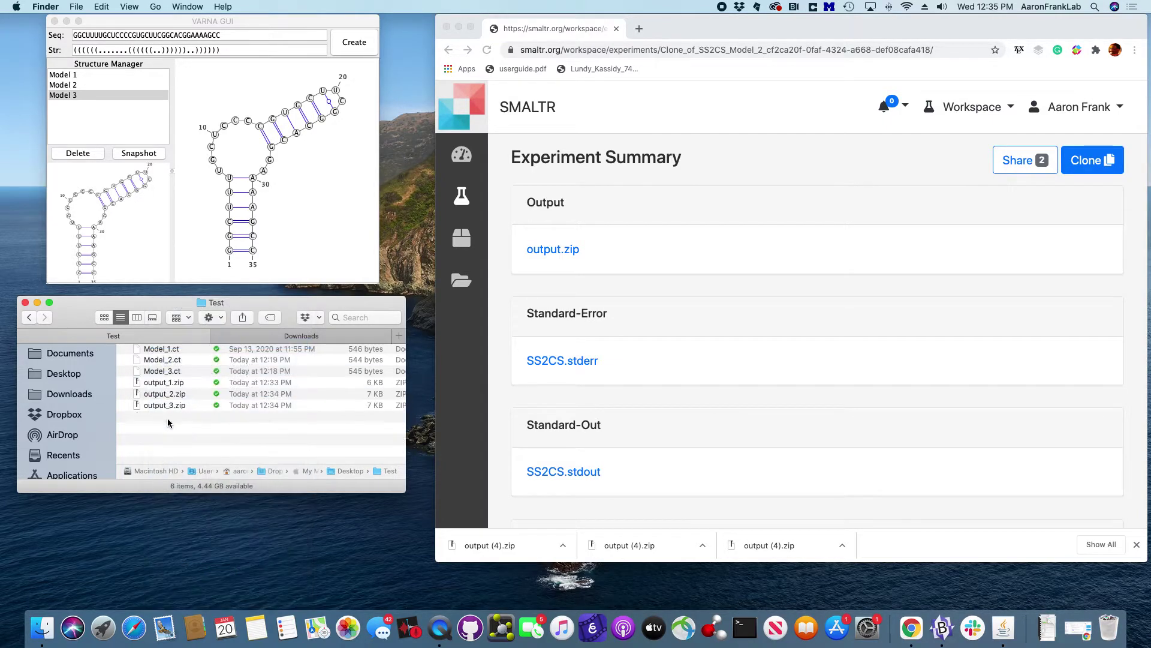
# Extract output_1.zip, output_2.zip and output_3.zip one at a time, in that order, in the Test folder.
pyautogui.doubleClick(157, 383)
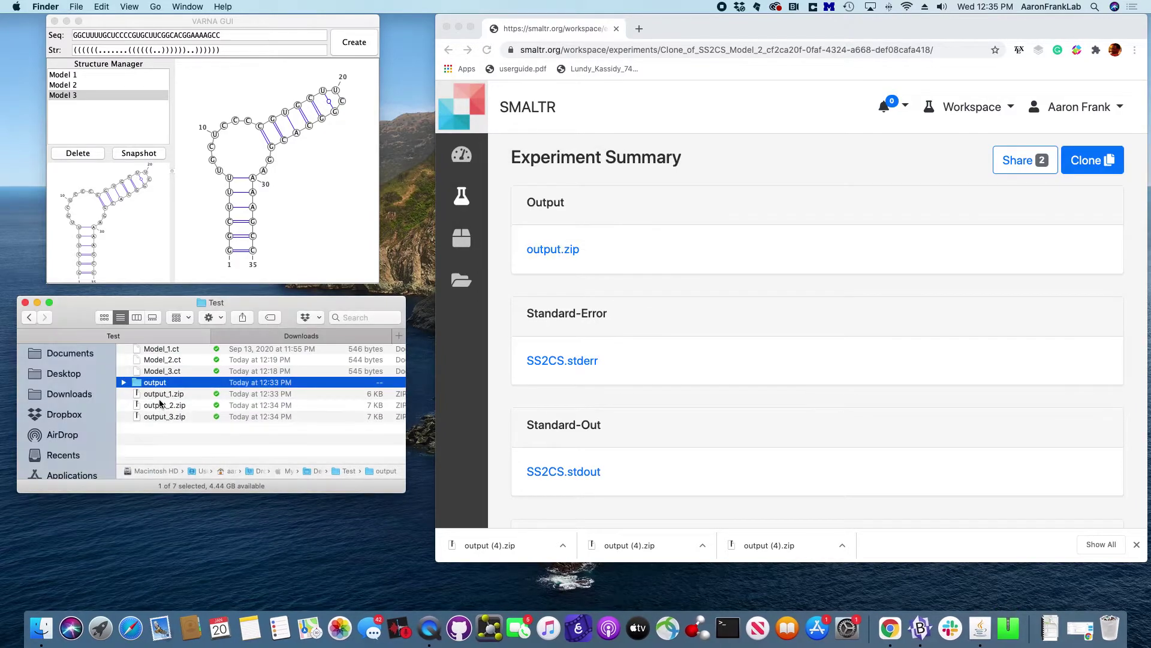
pyautogui.doubleClick(160, 405)
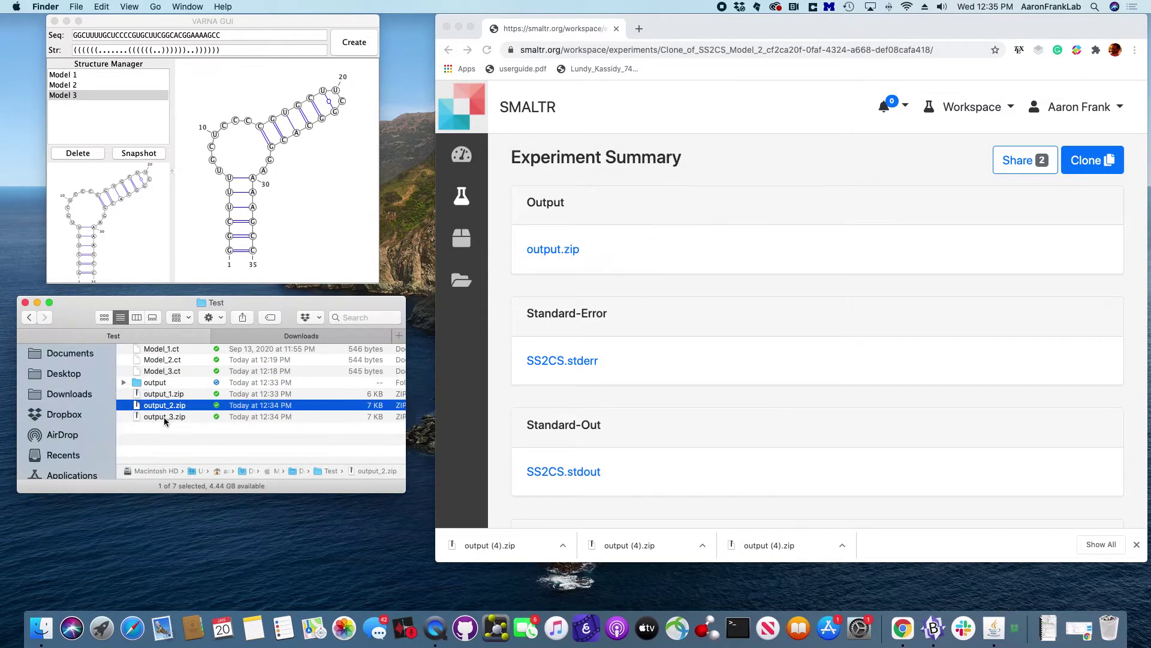
pyautogui.doubleClick(163, 431)
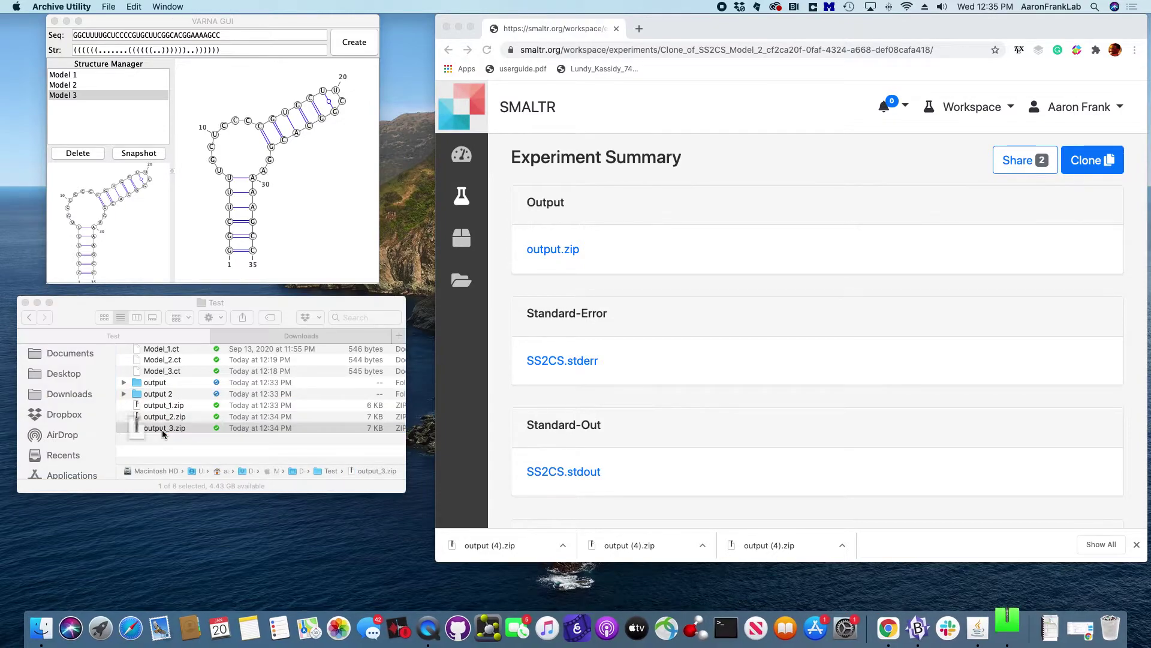
# Rename the three extracted folders in the Test folder to output_1, output_2 and output_3.
pyautogui.click(154, 384)
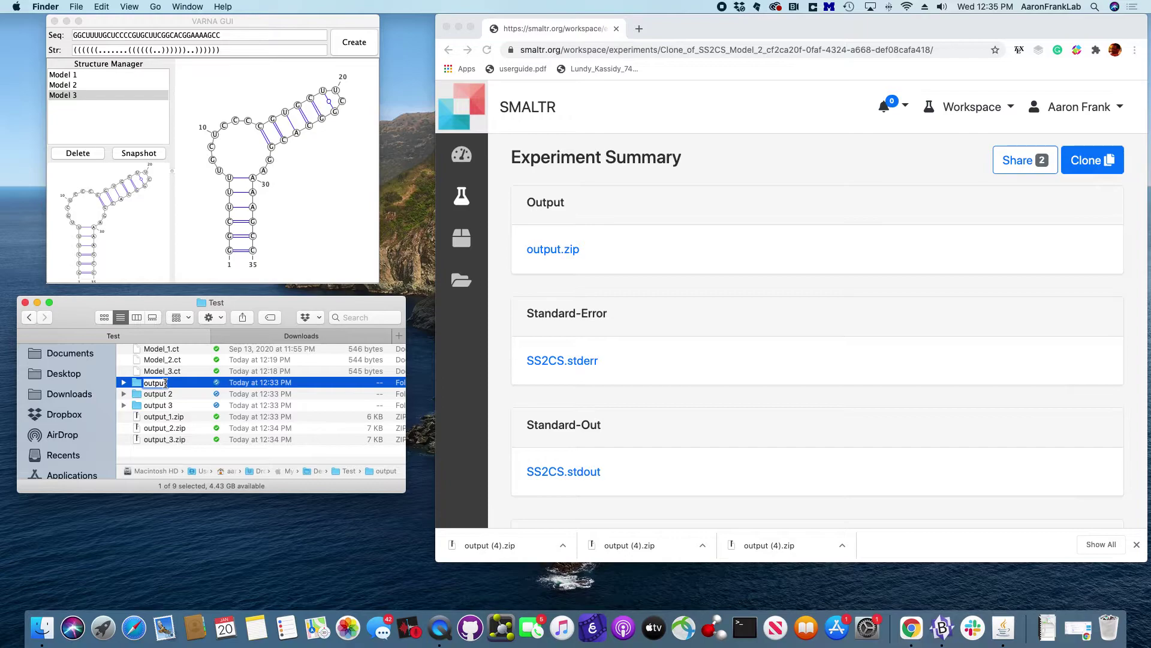
pyautogui.press('Return')
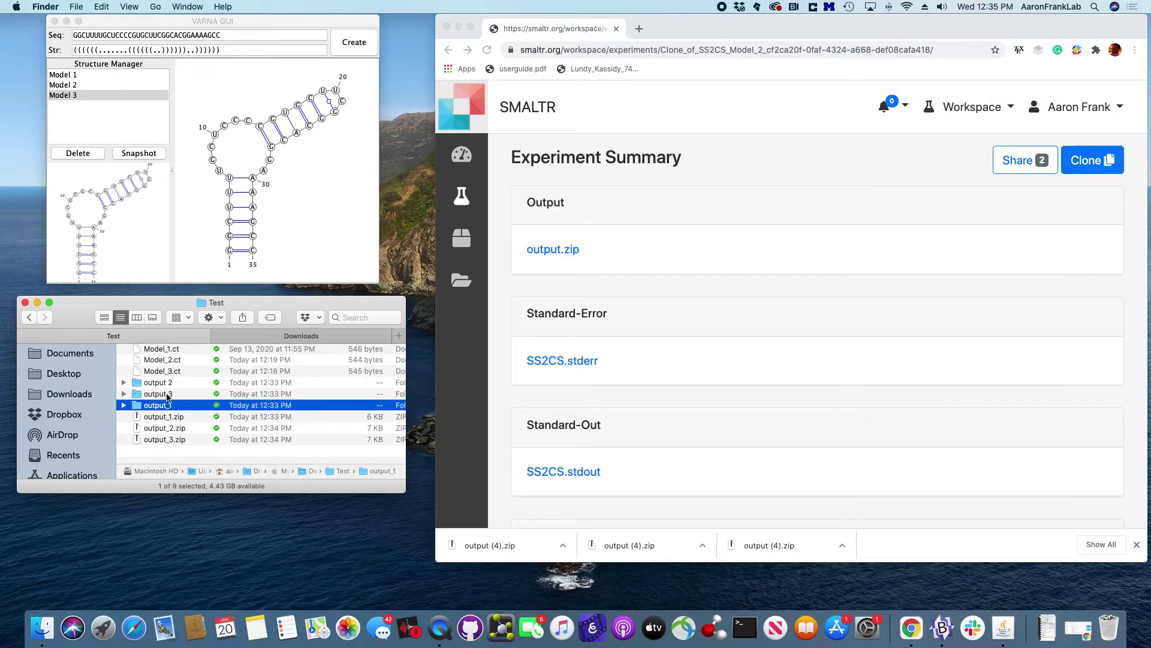
pyautogui.click(168, 393)
pyautogui.click(168, 384)
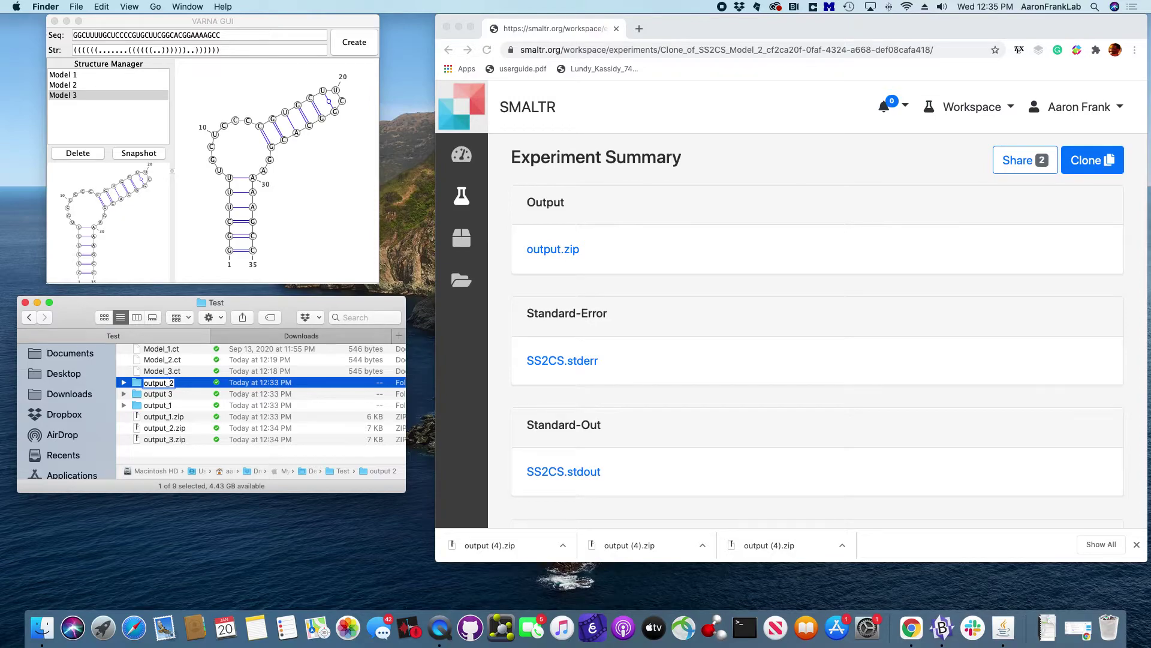
pyautogui.press('Return')
pyautogui.click(161, 383)
pyautogui.press('Return')
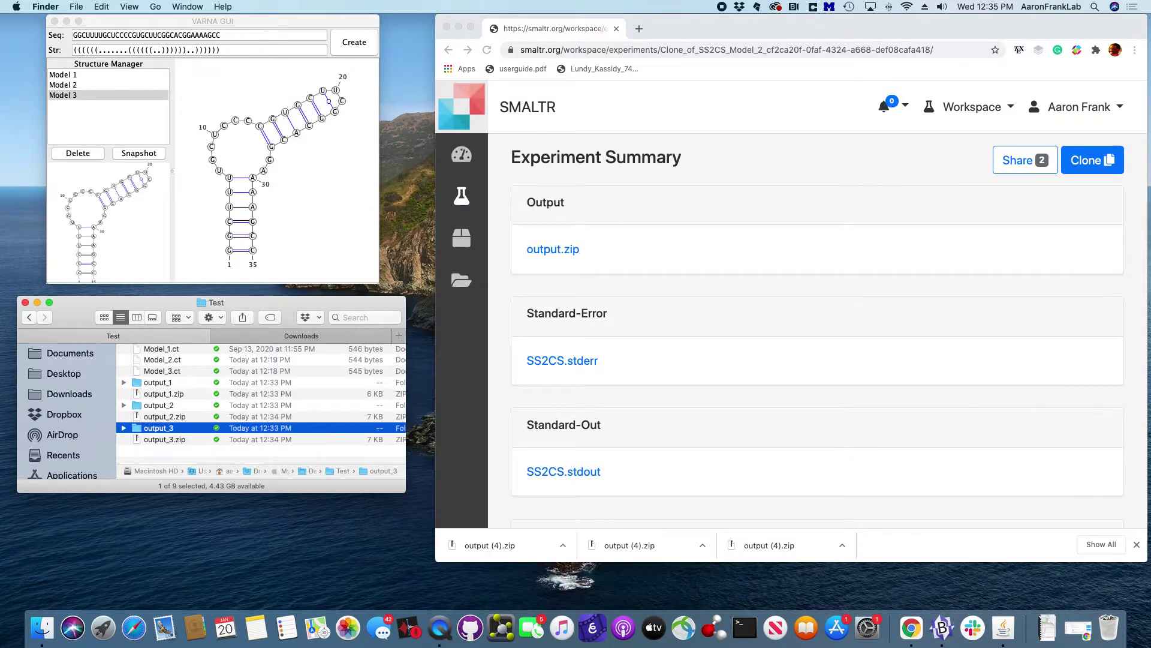
# Move output_1.zip, output_2.zip and output_3.zip from the Test folder to the Trash.
pyautogui.click(163, 417)
pyautogui.click(163, 406)
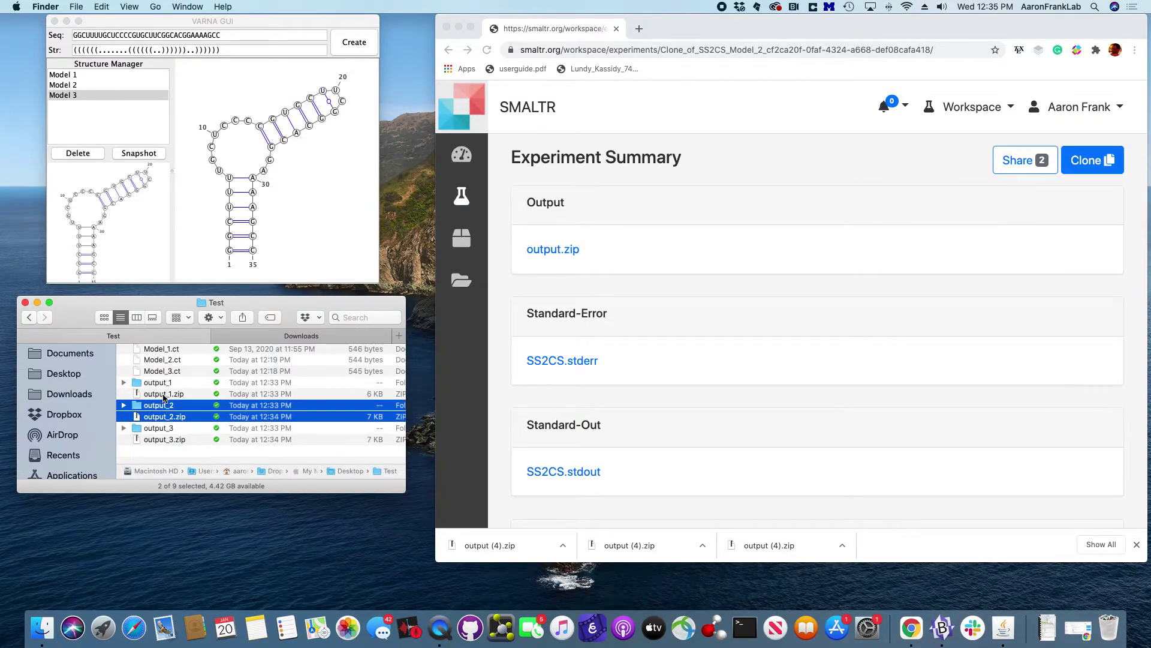
pyautogui.click(163, 395)
pyautogui.keyDown('super'); pyautogui.click(166, 416); pyautogui.keyUp('super')
pyautogui.keyDown('super'); pyautogui.click(169, 439); pyautogui.keyUp('super')
pyautogui.rightClick(169, 440)
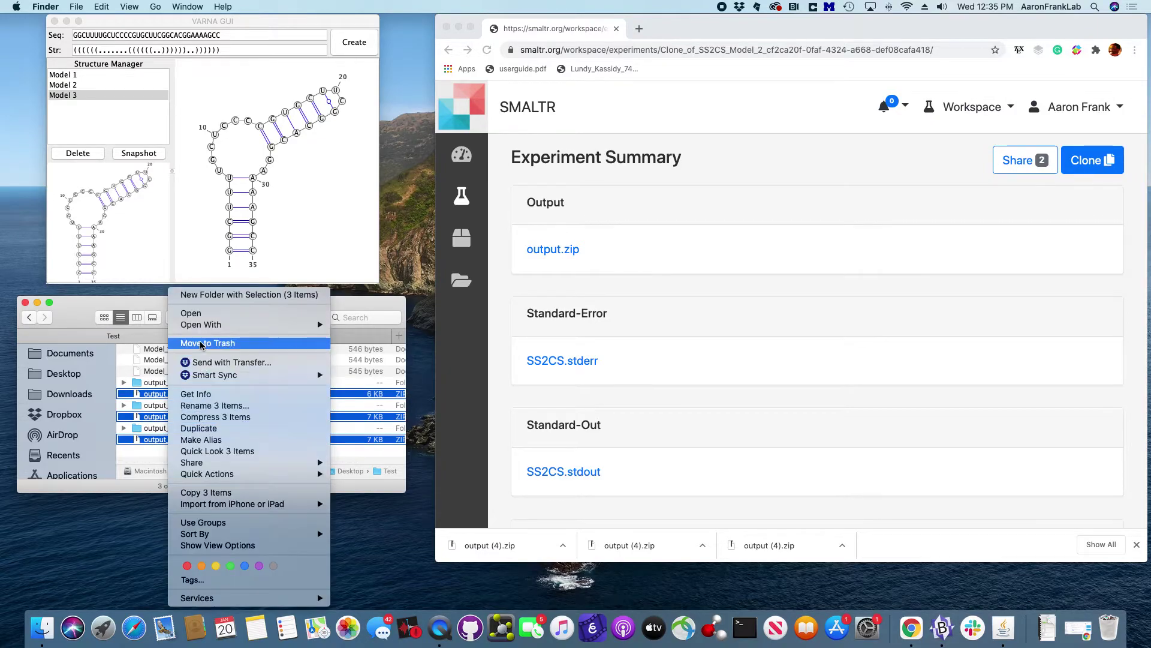
pyautogui.click(204, 211)
# Expand the output_1, output_2 and output_3 folders to list their contents.
pyautogui.click(122, 387)
pyautogui.click(124, 383)
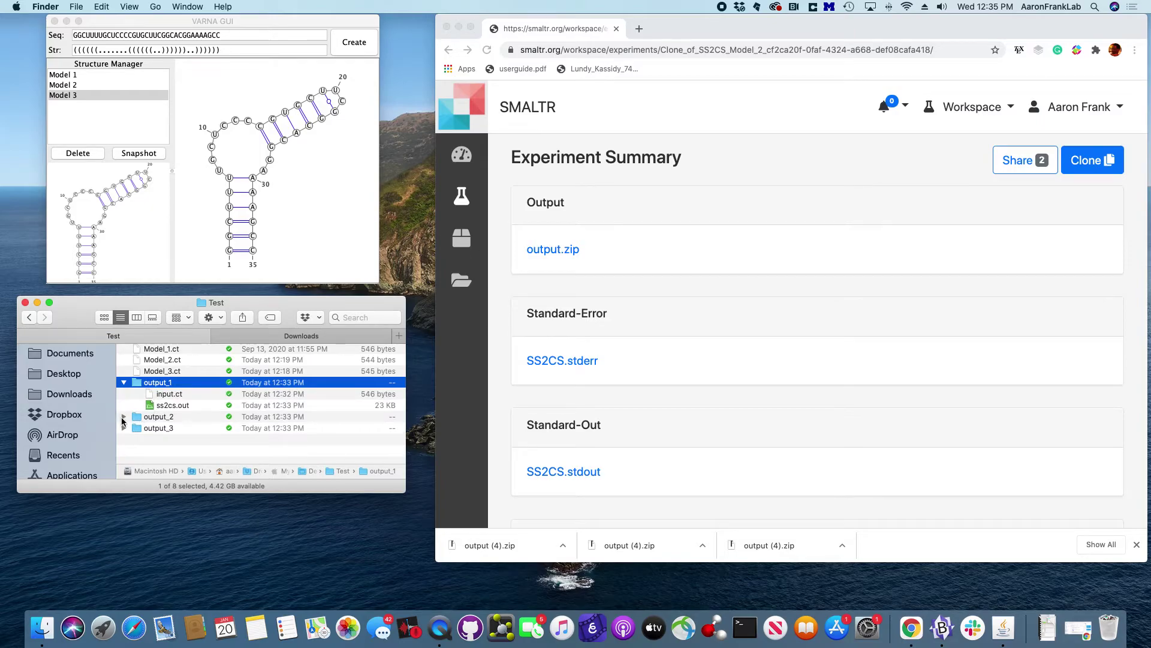
pyautogui.click(123, 418)
pyautogui.click(124, 451)
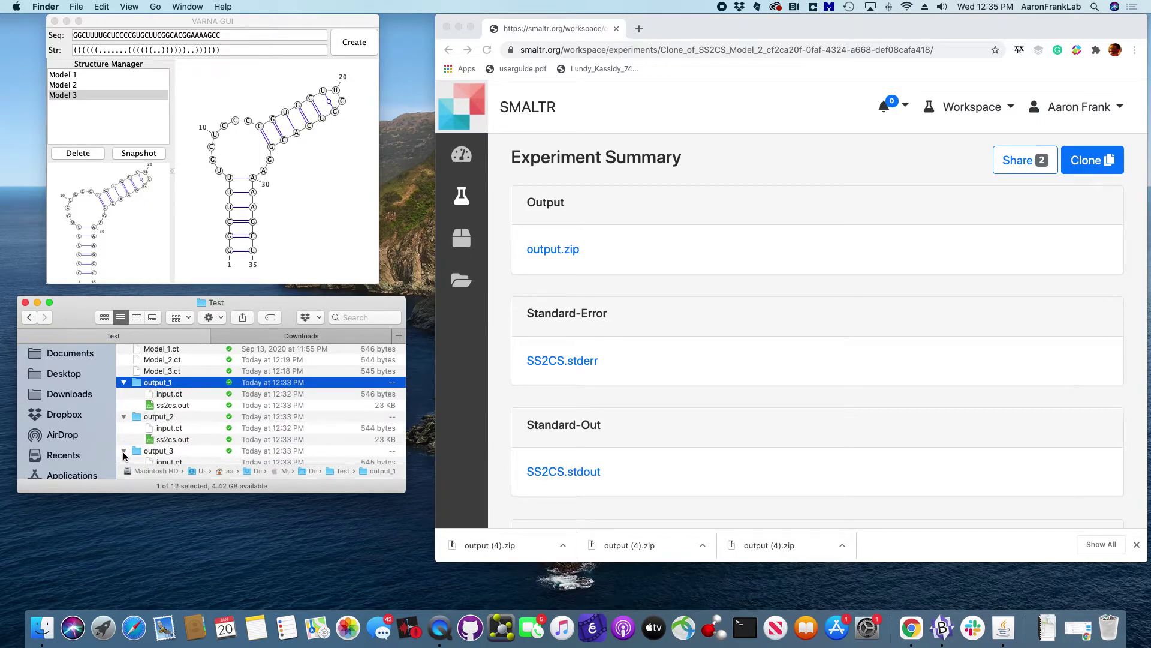
# Open ss2cs.out from the output_1 folder in BBEdit and look through its predicted chemical shifts.
pyautogui.click(173, 390)
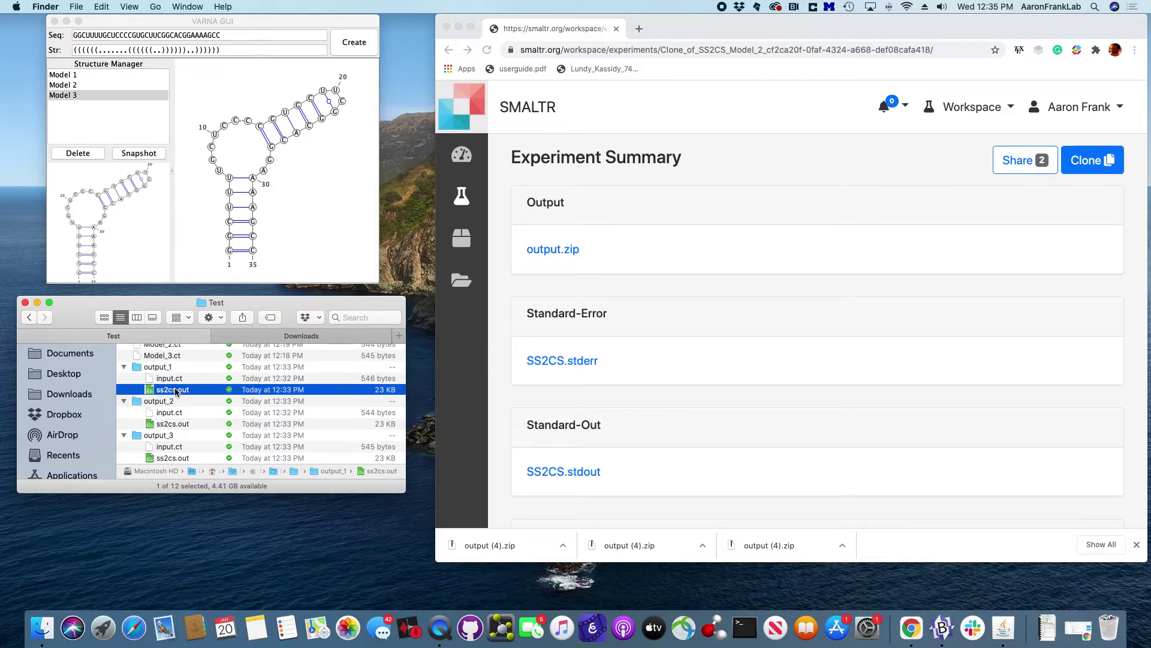
pyautogui.rightClick(174, 390)
pyautogui.moveTo(246, 239)
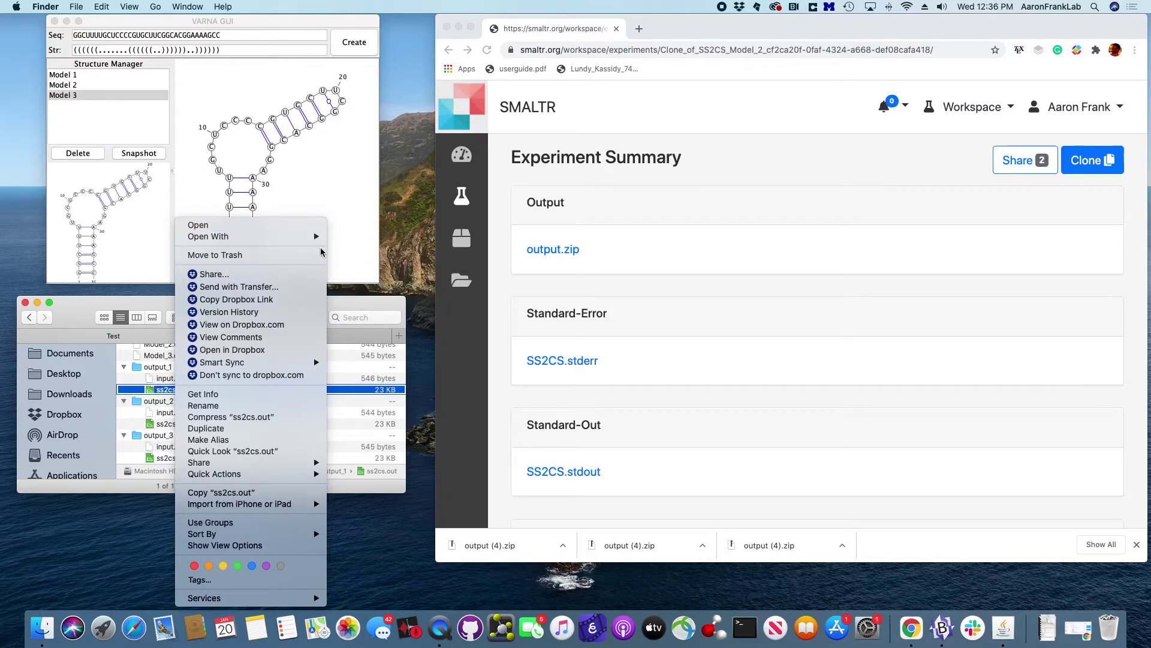
pyautogui.moveTo(316, 236)
pyautogui.click(353, 302)
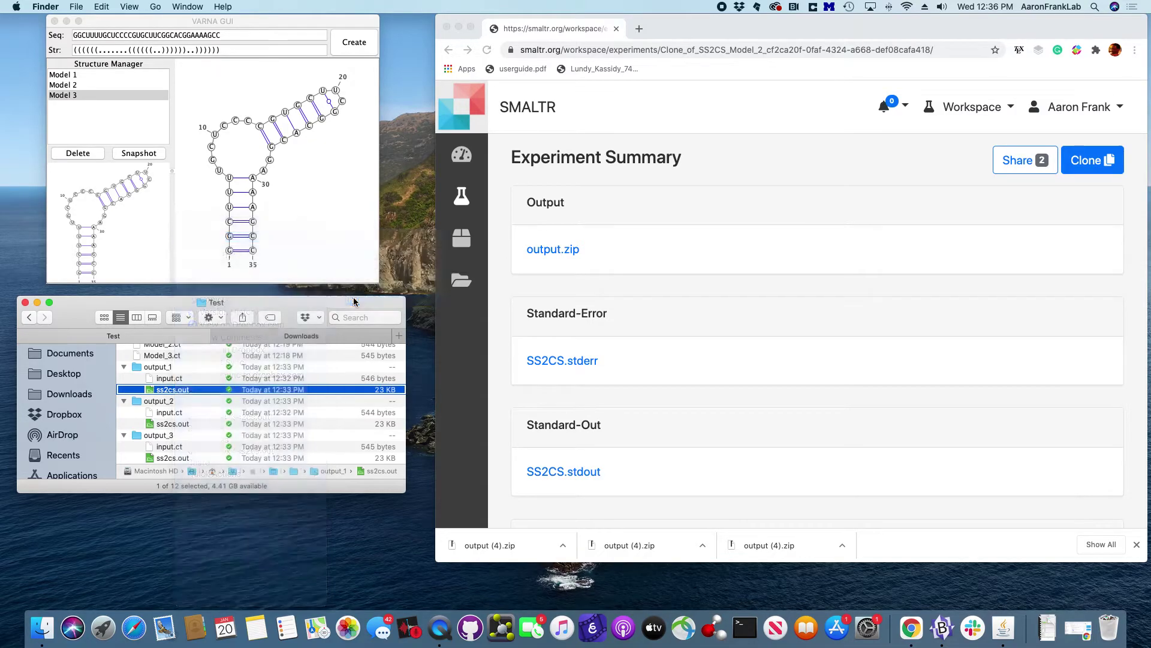
pyautogui.scroll(-5, 164, 439)
pyautogui.doubleClick(141, 473)
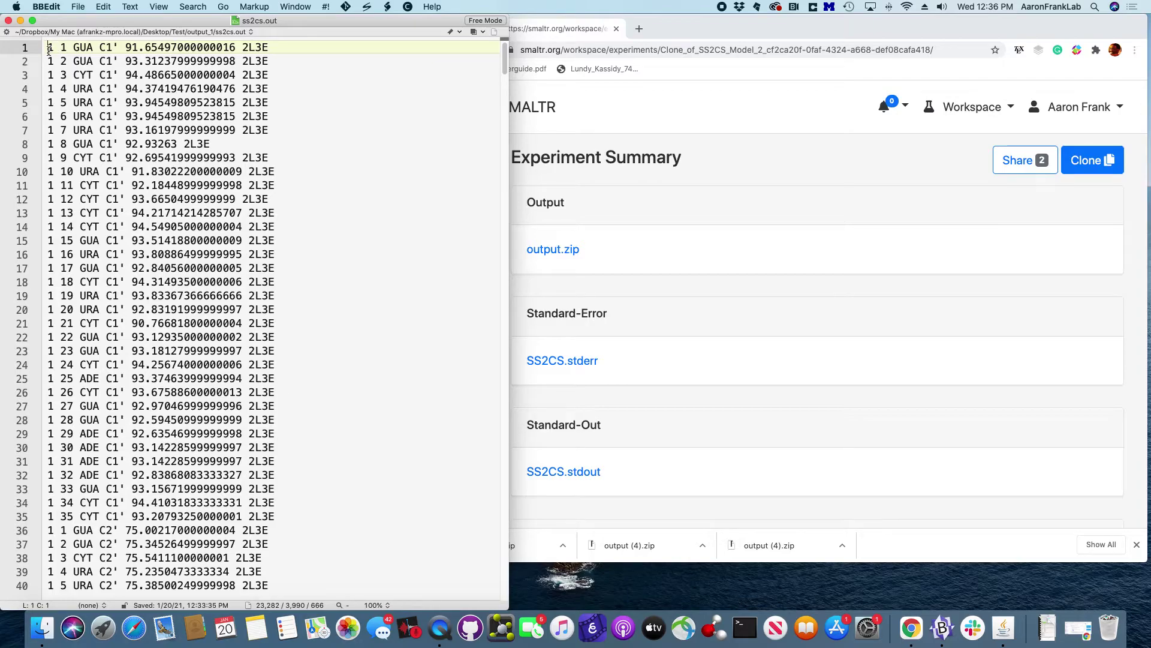
pyautogui.scroll(-15, 48, 50)
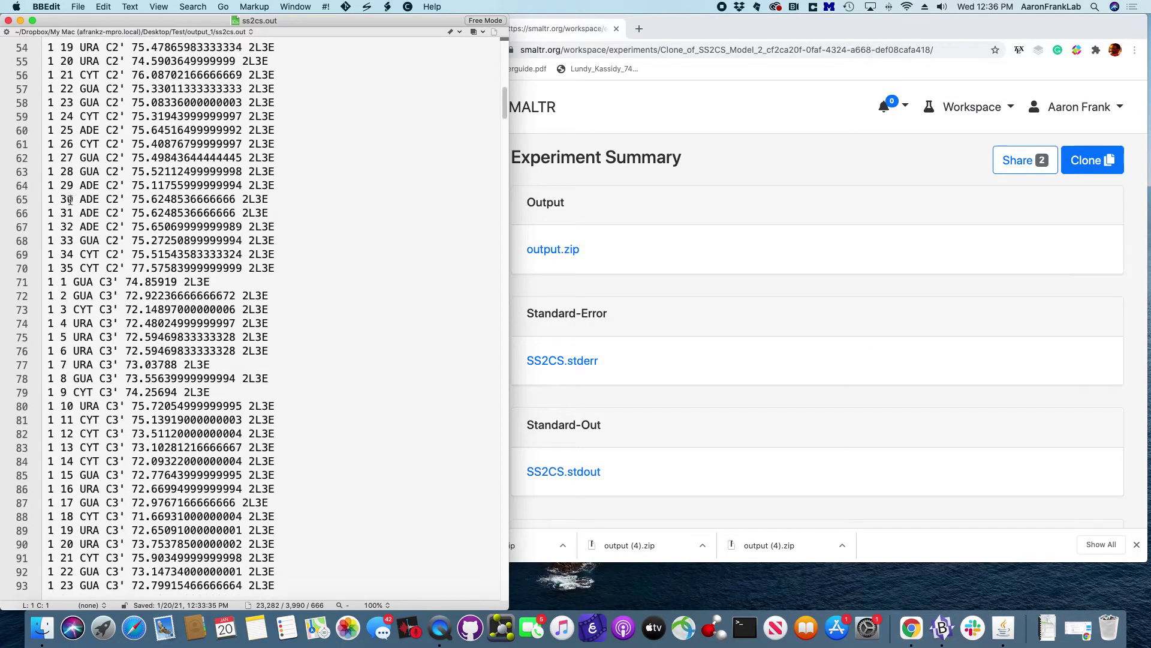
# Return to the Test folder and open the ss2cs.out files from output_2 and output_3 together in BBEdit.
pyautogui.press('super+Tab')
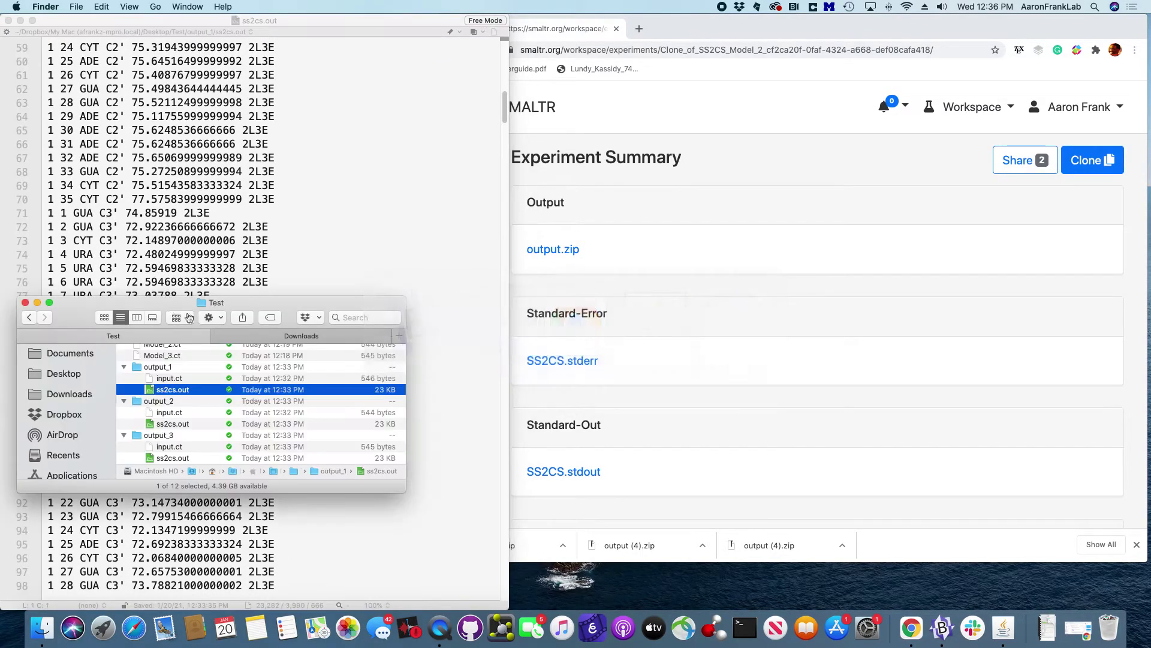
pyautogui.click(170, 424)
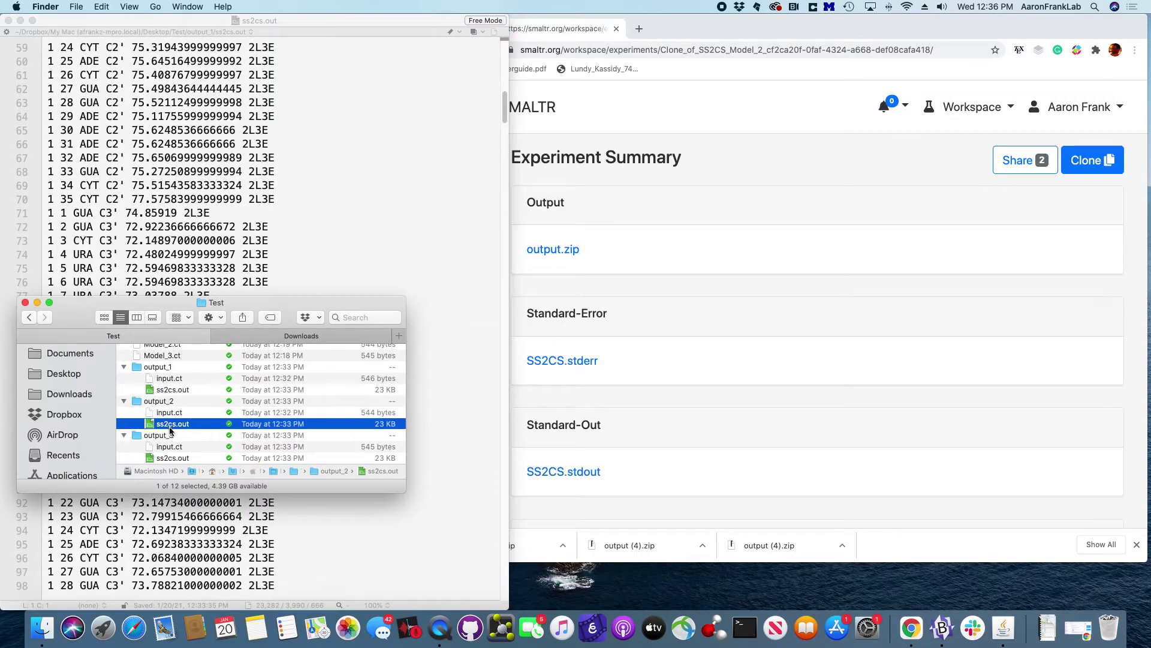
pyautogui.keyDown('super'); pyautogui.click(172, 458); pyautogui.keyUp('super')
pyautogui.rightClick(174, 458)
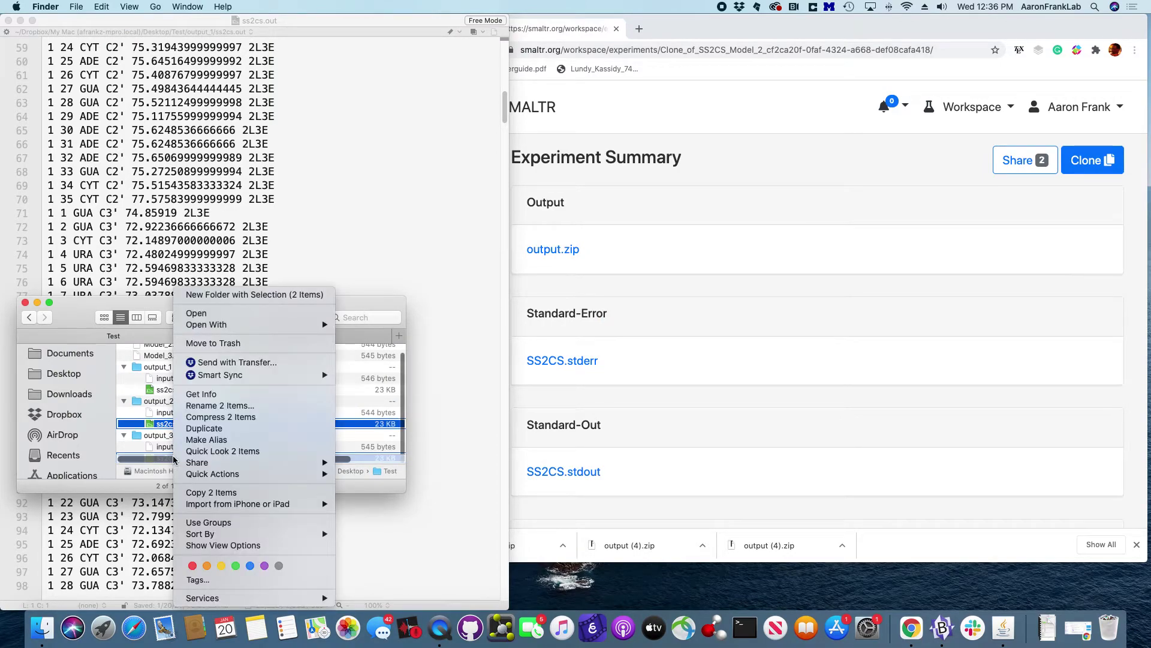
pyautogui.moveTo(226, 327)
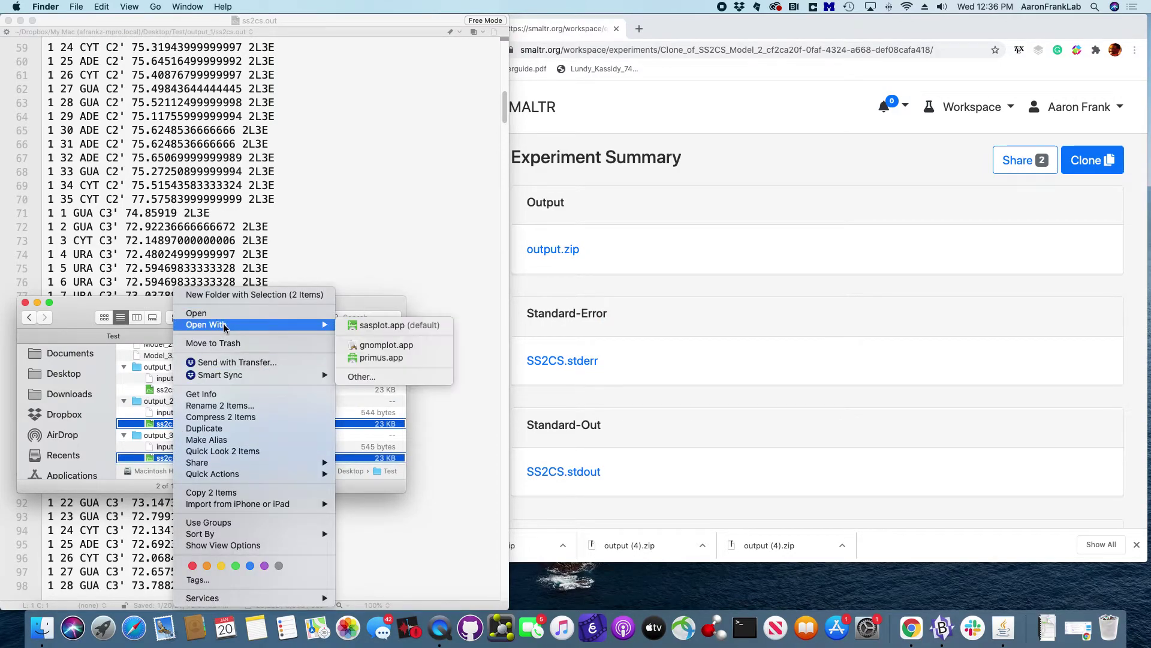
pyautogui.click(385, 376)
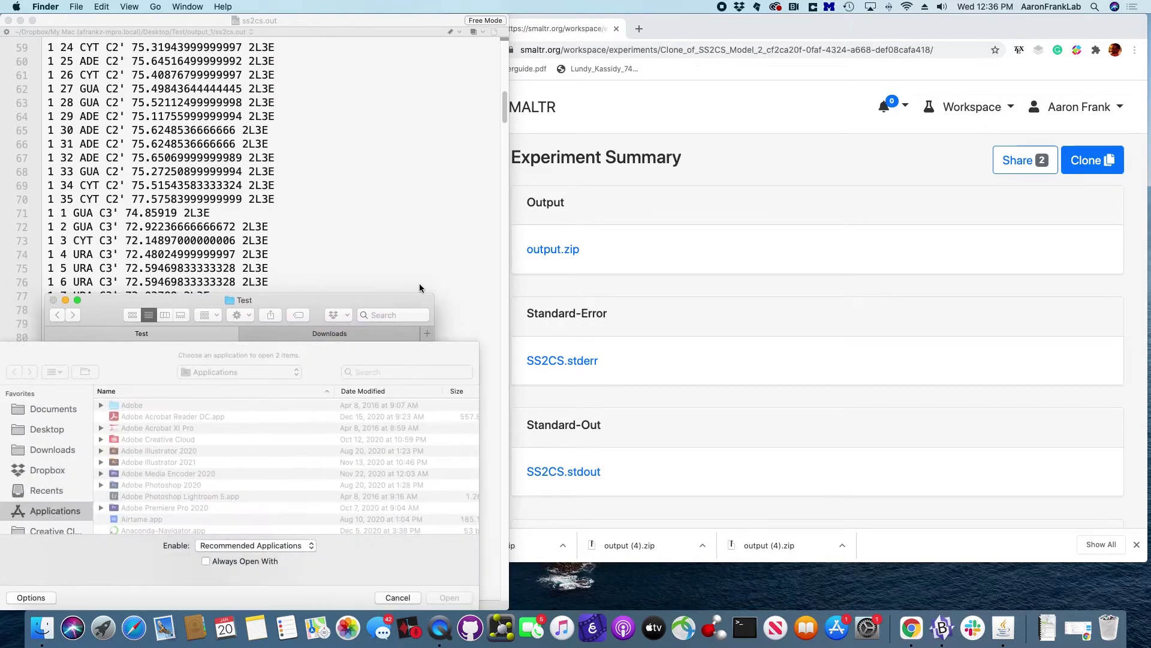
pyautogui.scroll(-3, 179, 444)
pyautogui.click(143, 523)
pyautogui.doubleClick(144, 523)
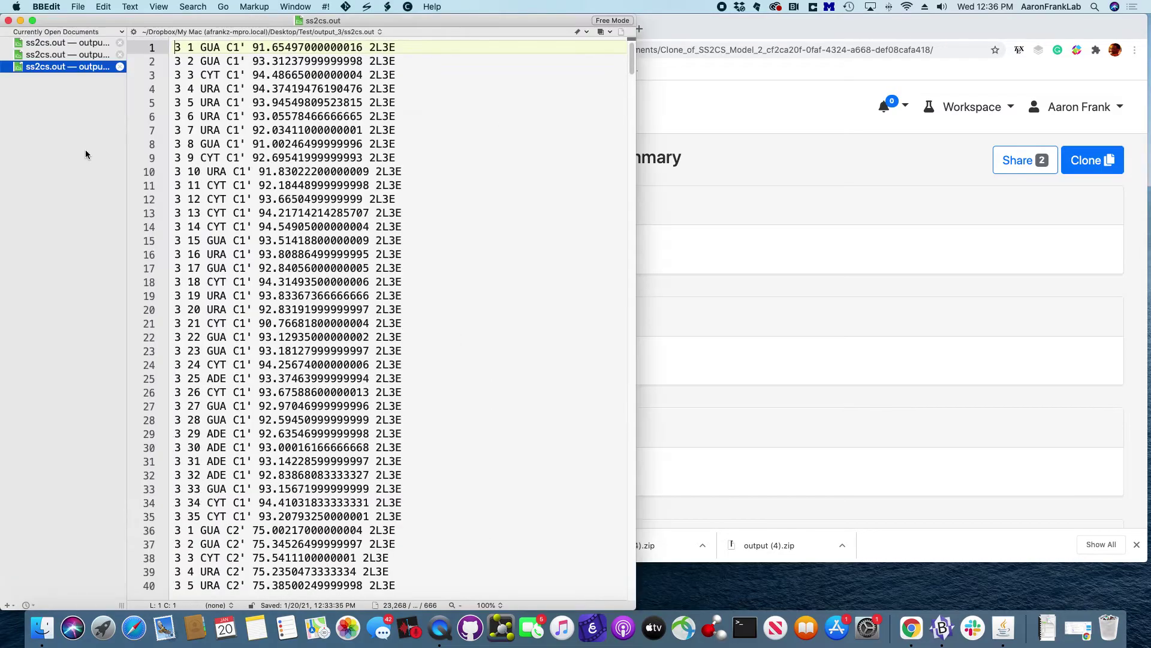
# Compare the predicted chemical shifts in the ss2cs.out files from output_1, output_2 and output_3.
pyautogui.click(74, 44)
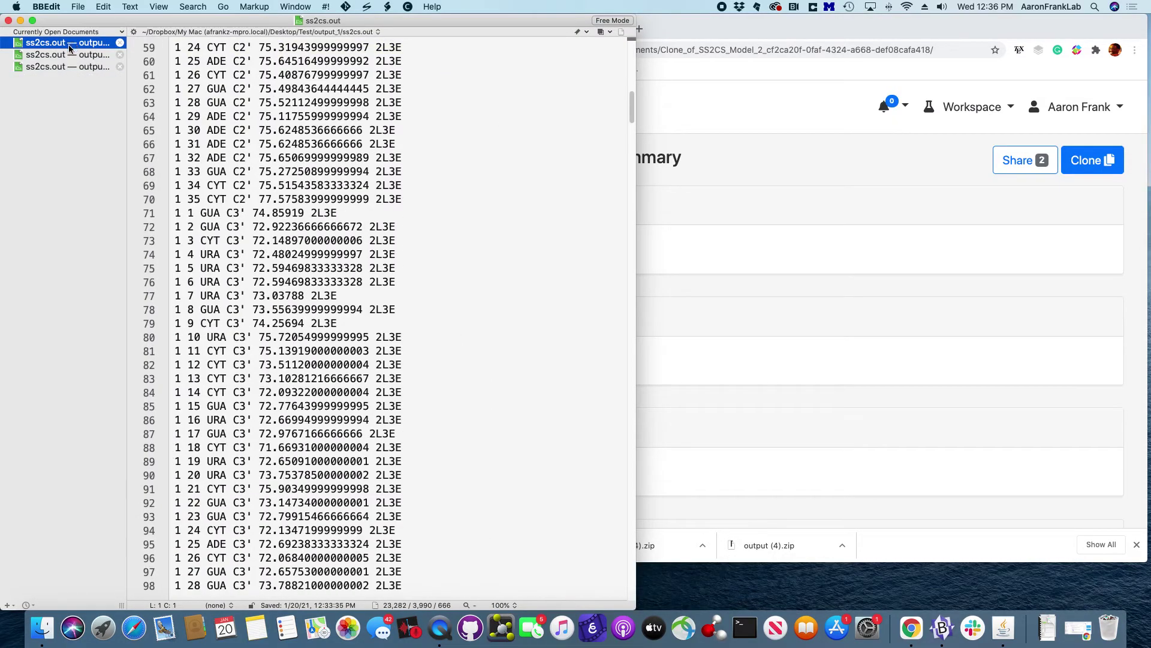
pyautogui.click(64, 56)
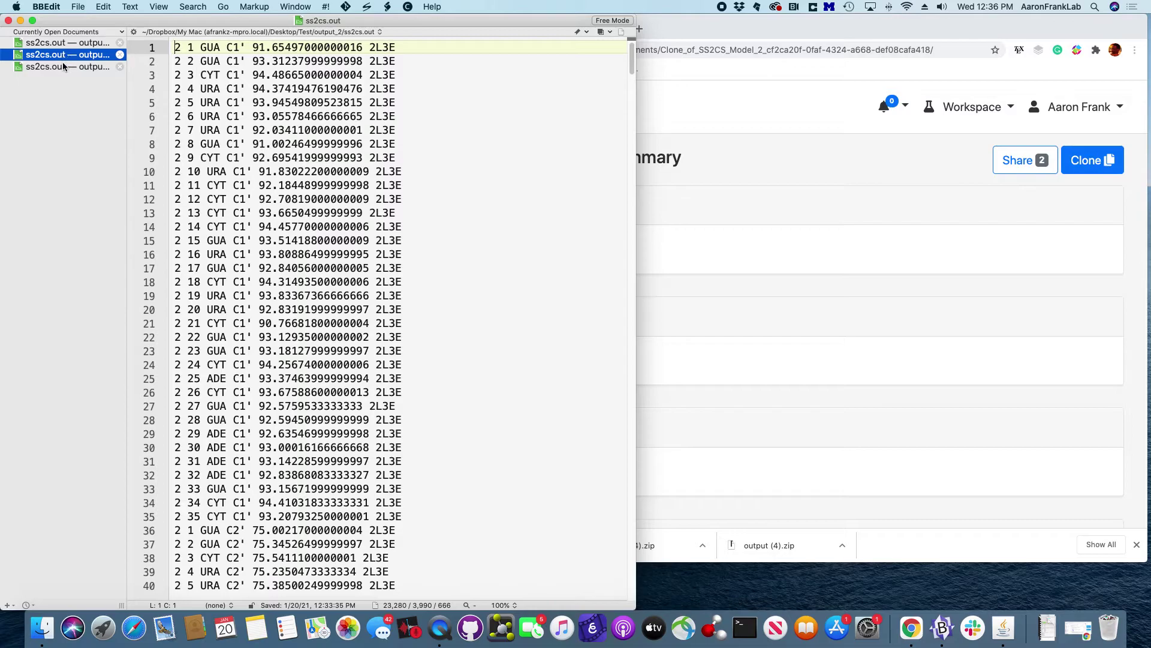
pyautogui.click(64, 66)
pyautogui.click(62, 43)
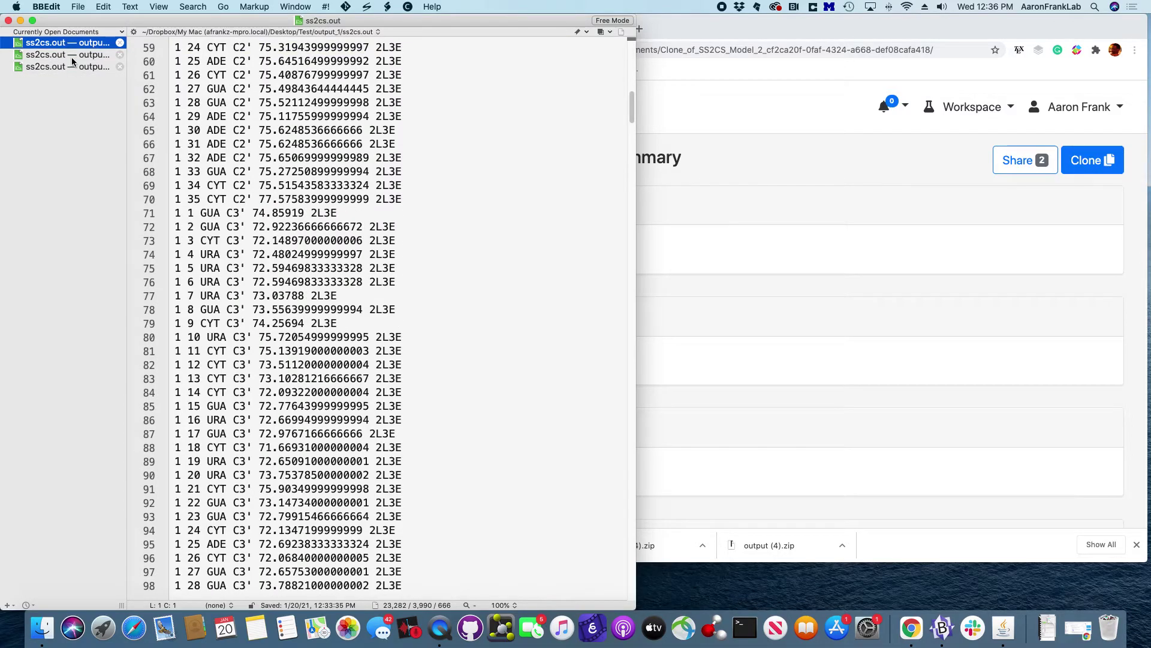
pyautogui.click(67, 55)
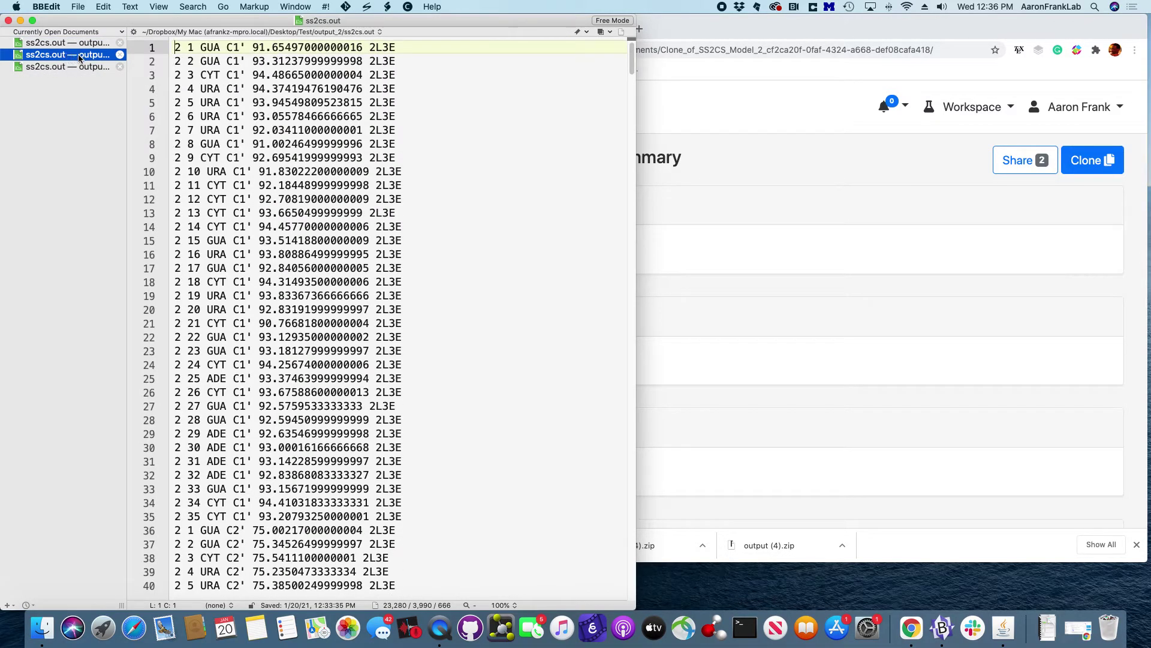
pyautogui.click(62, 44)
pyautogui.click(62, 55)
pyautogui.click(61, 67)
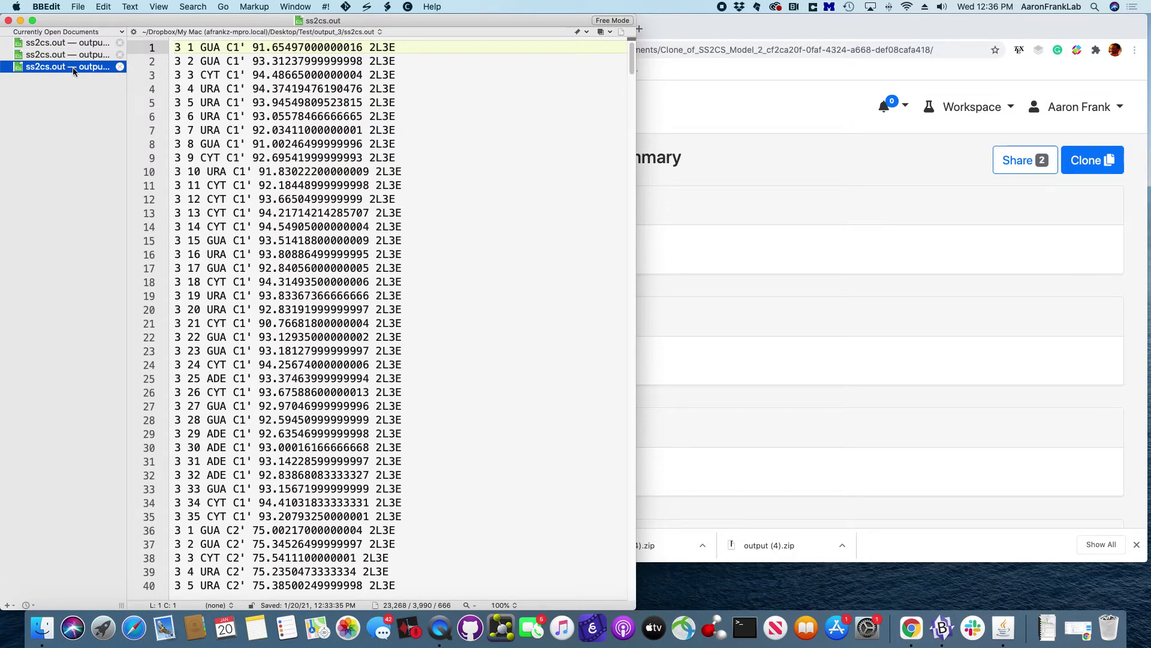
# Create a new text document and copy the full contents of output_1's ss2cs.out into it.
pyautogui.press('super+n')
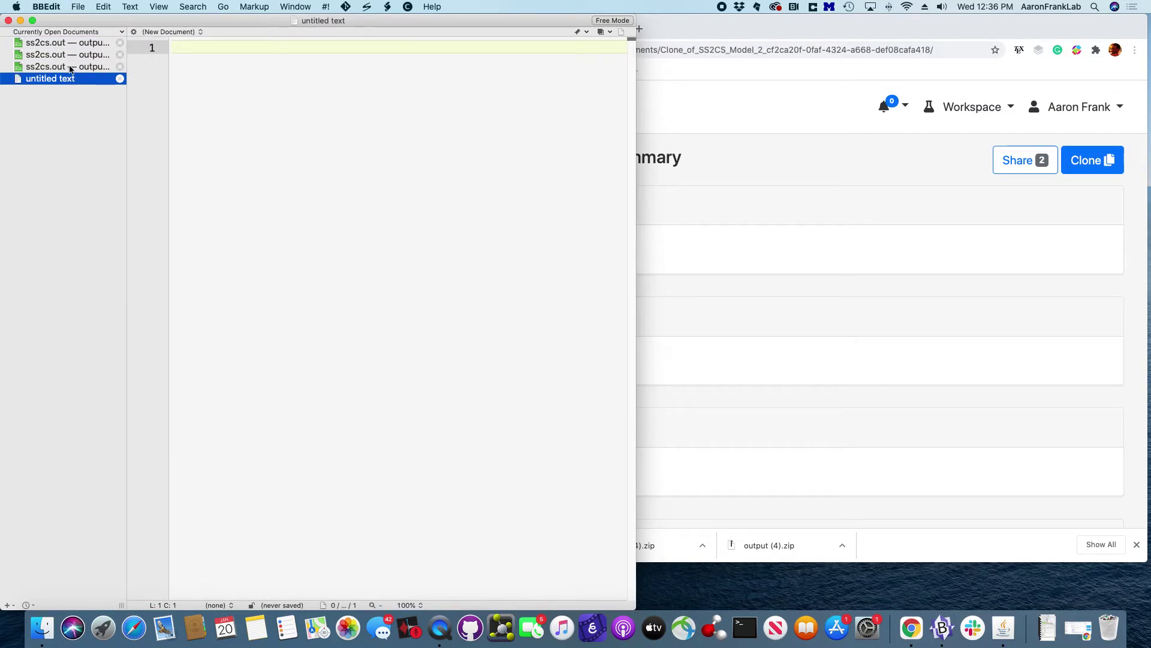
pyautogui.click(60, 43)
pyautogui.click(267, 94)
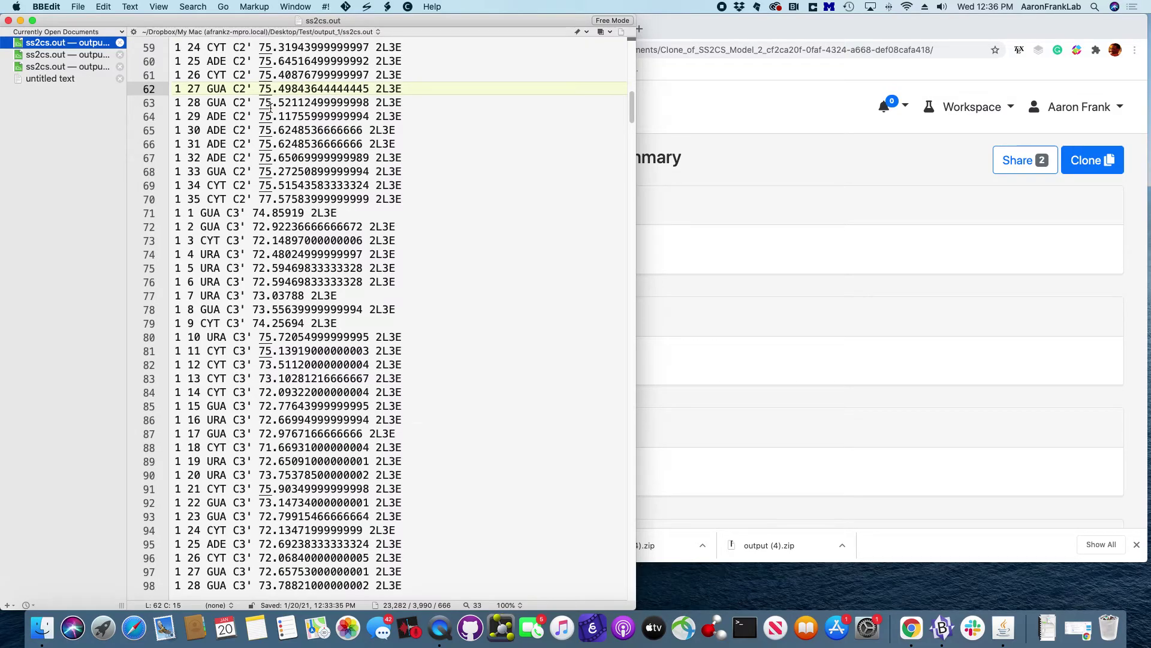
pyautogui.scroll(10, 271, 107)
pyautogui.press('super+a')
pyautogui.press('super+c')
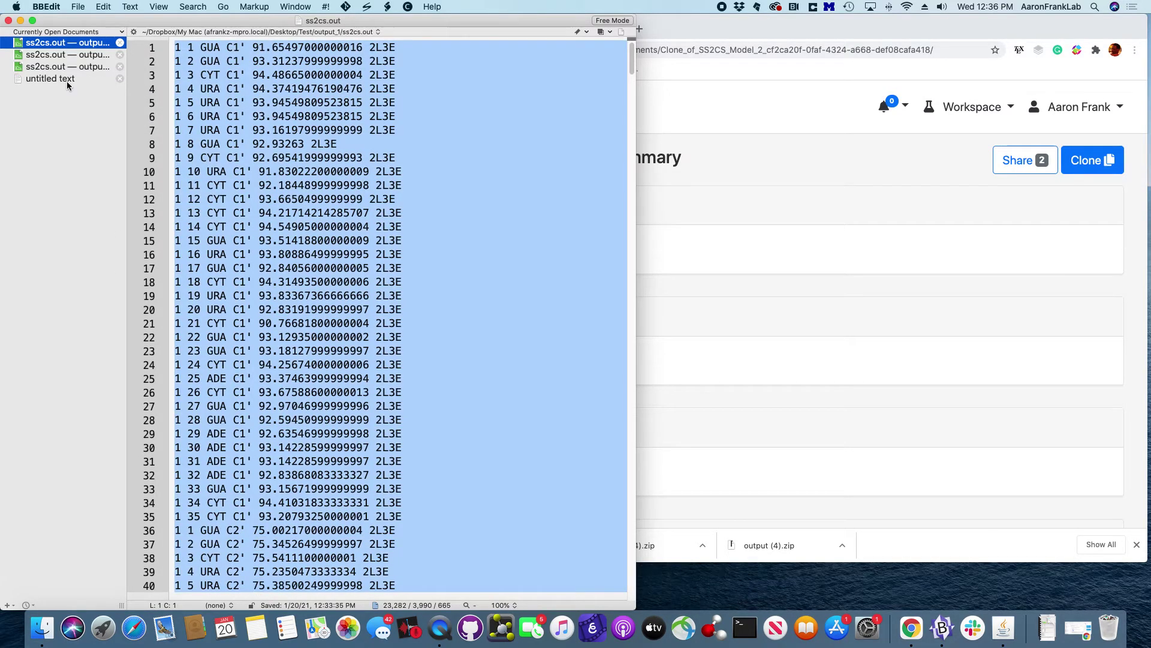
pyautogui.click(51, 78)
pyautogui.press('super+v')
# Append the full contents of output_2's ss2cs.out to the end of the untitled document.
pyautogui.click(42, 56)
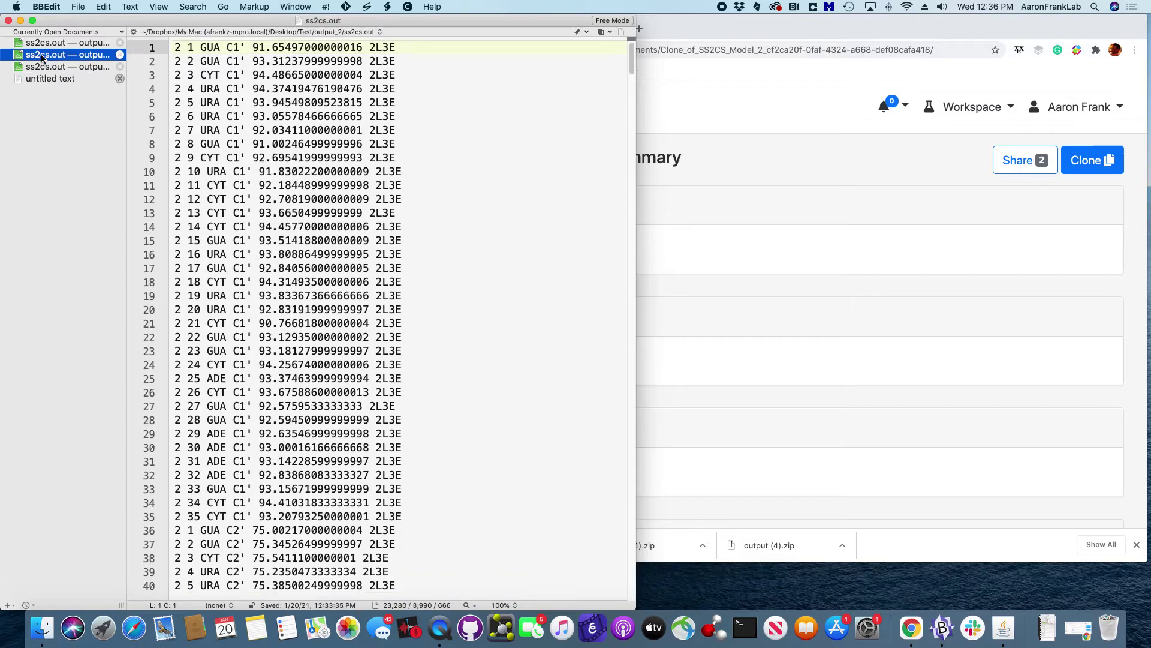
pyautogui.press('super+a')
pyautogui.press('super+c')
pyautogui.click(71, 81)
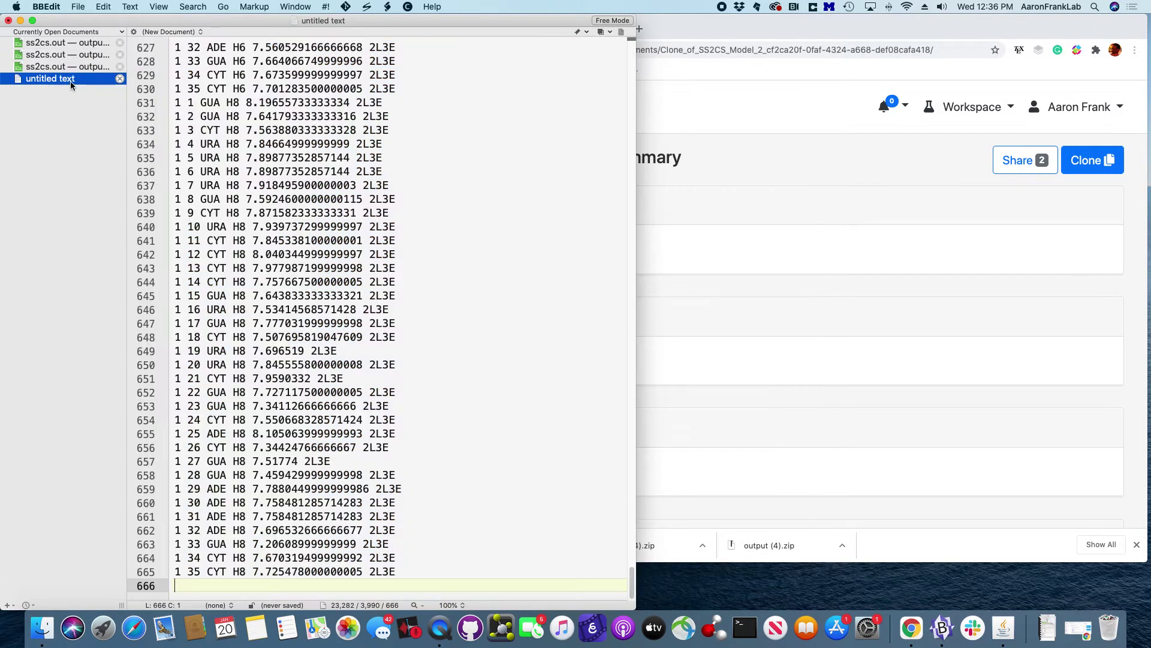
pyautogui.press('super+v')
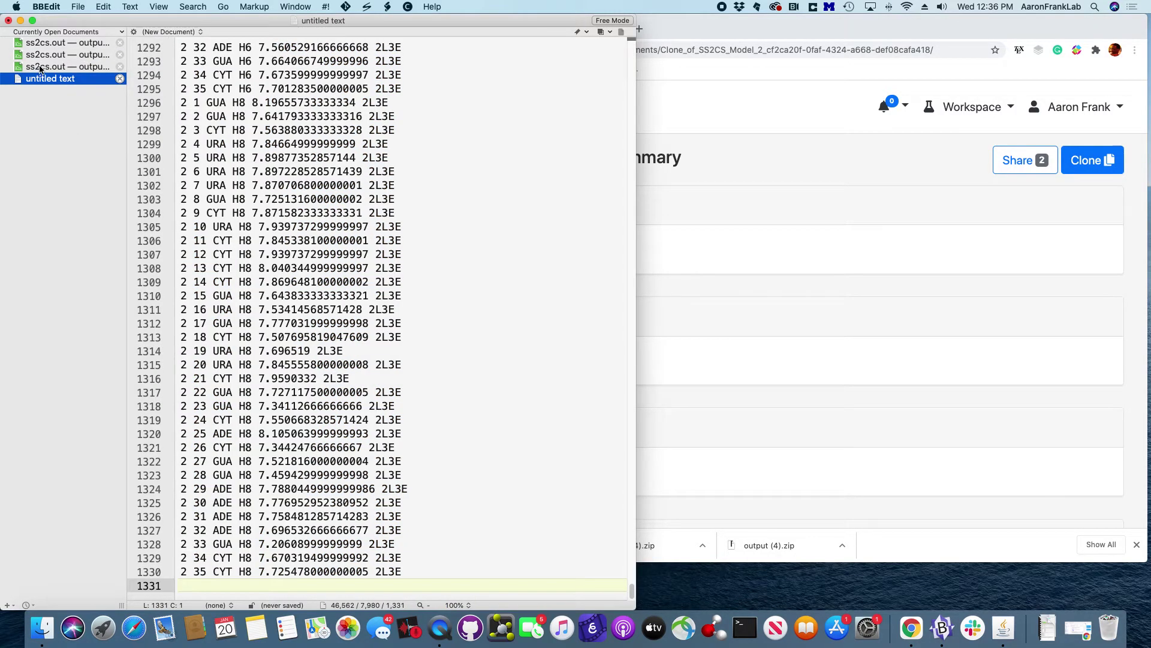
# Append the full contents of output_3's ss2cs.out to the untitled document and look over the combined data.
pyautogui.click(40, 67)
pyautogui.press('super+a')
pyautogui.click(75, 81)
pyautogui.press('super+v')
pyautogui.scroll(20, 388, 224)
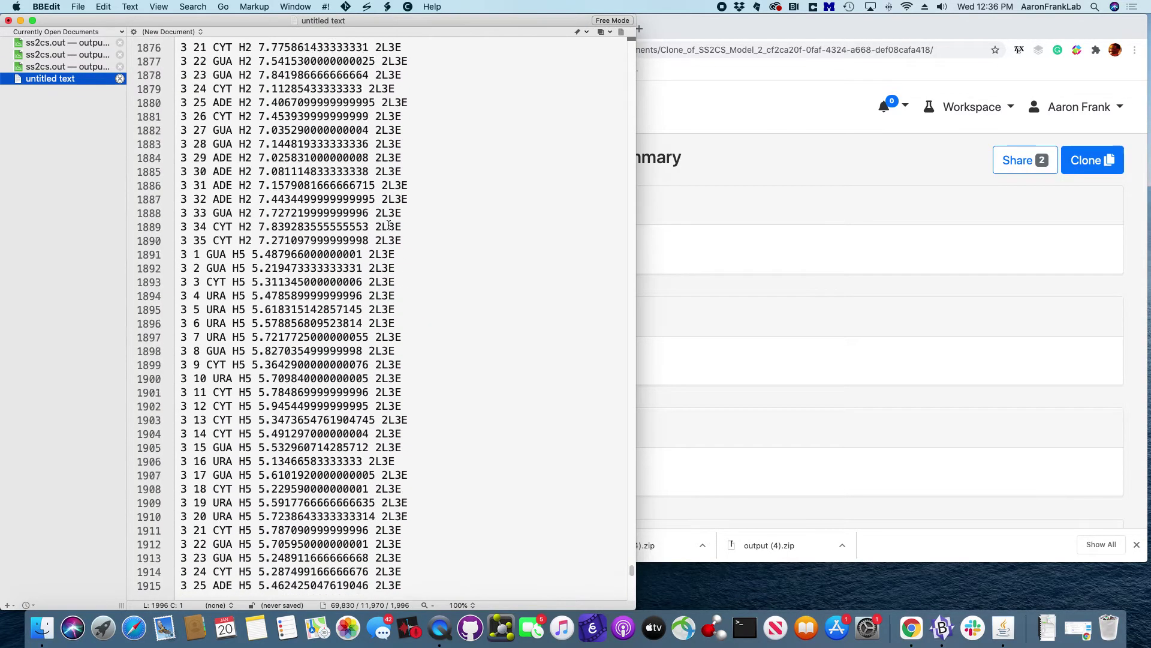
pyautogui.scroll(20, 390, 240)
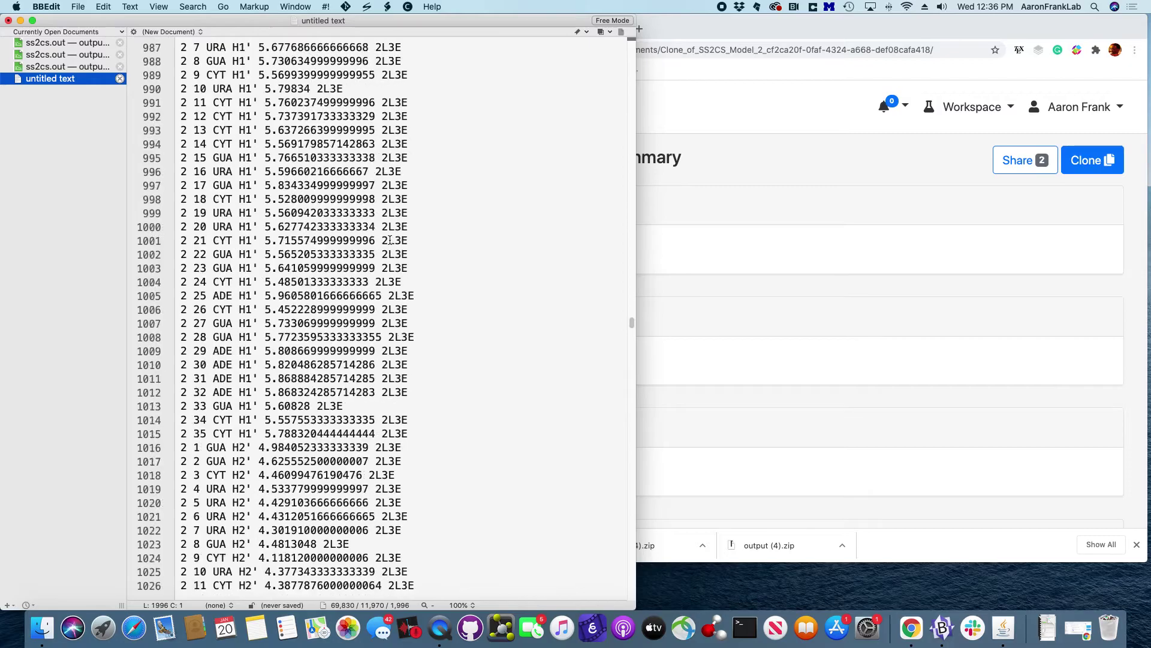
pyautogui.scroll(10, 390, 240)
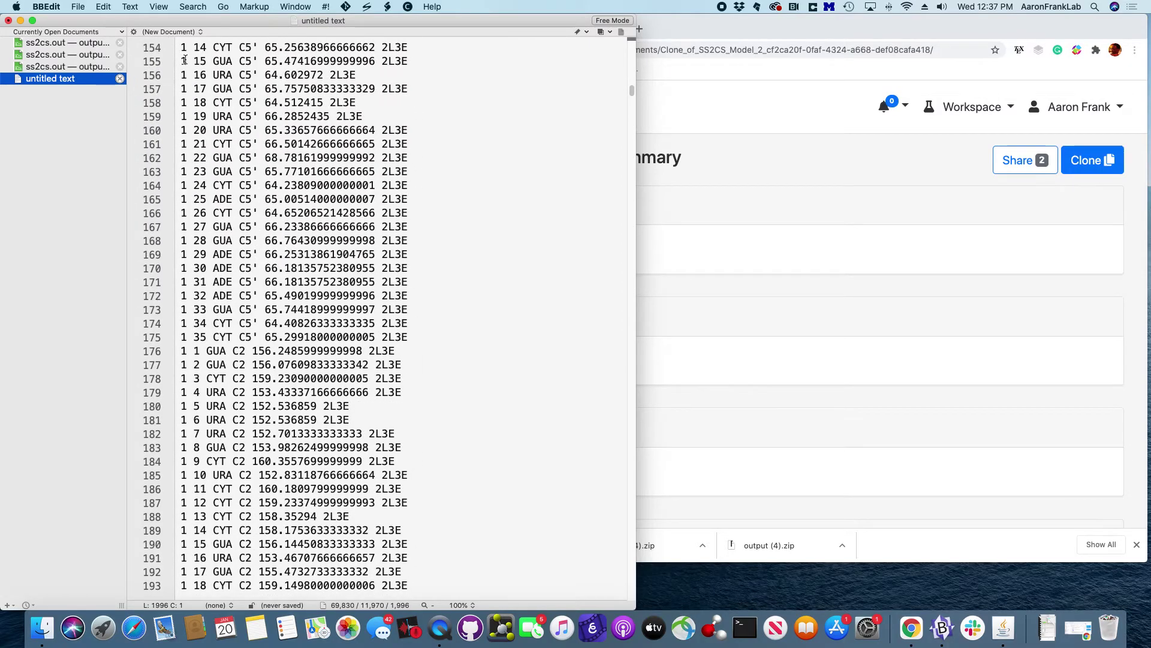
pyautogui.scroll(-7, 198, 59)
# Save the combined document as ss2cs.out in the Test folder on the Desktop.
pyautogui.press('super+s')
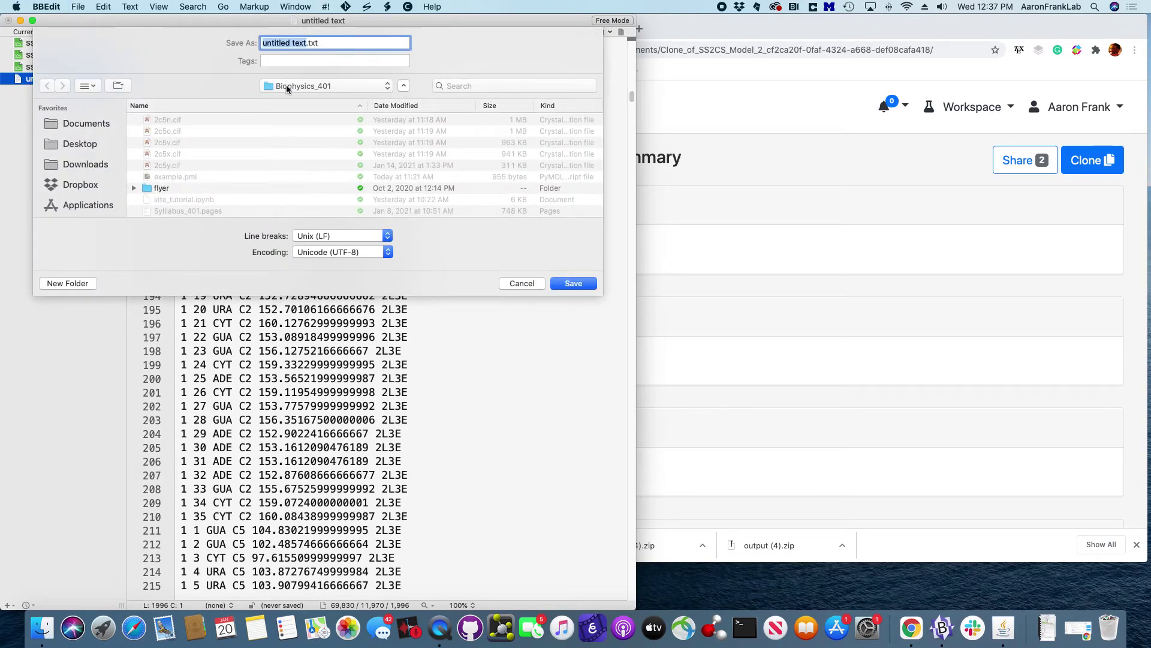
pyautogui.click(286, 89)
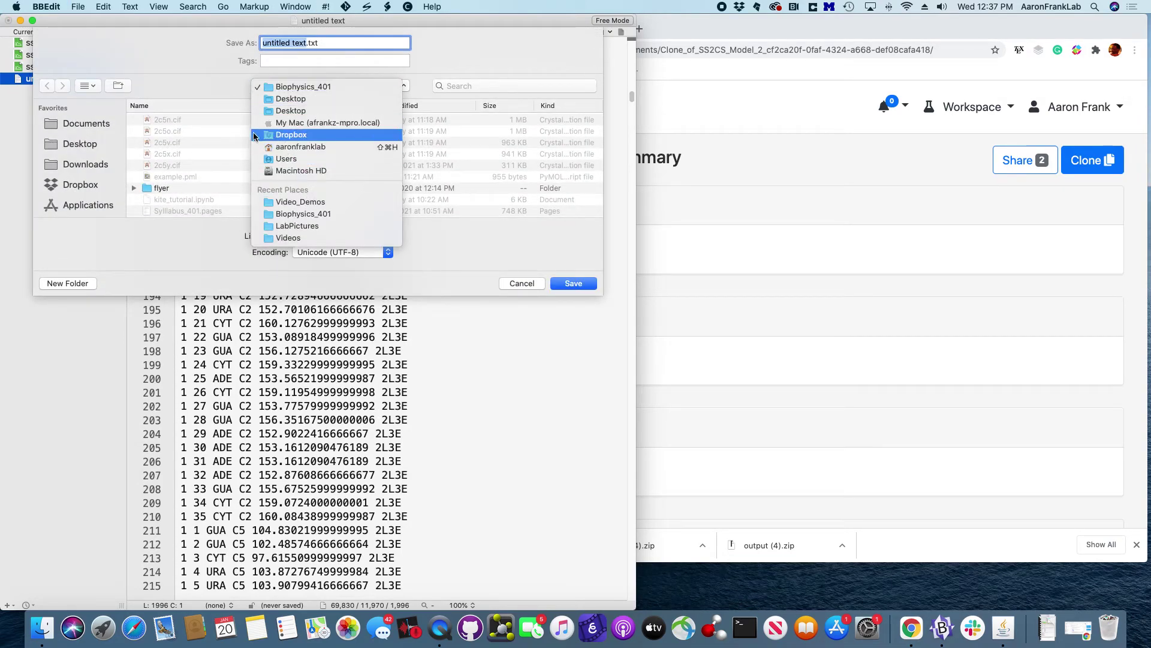
pyautogui.click(286, 101)
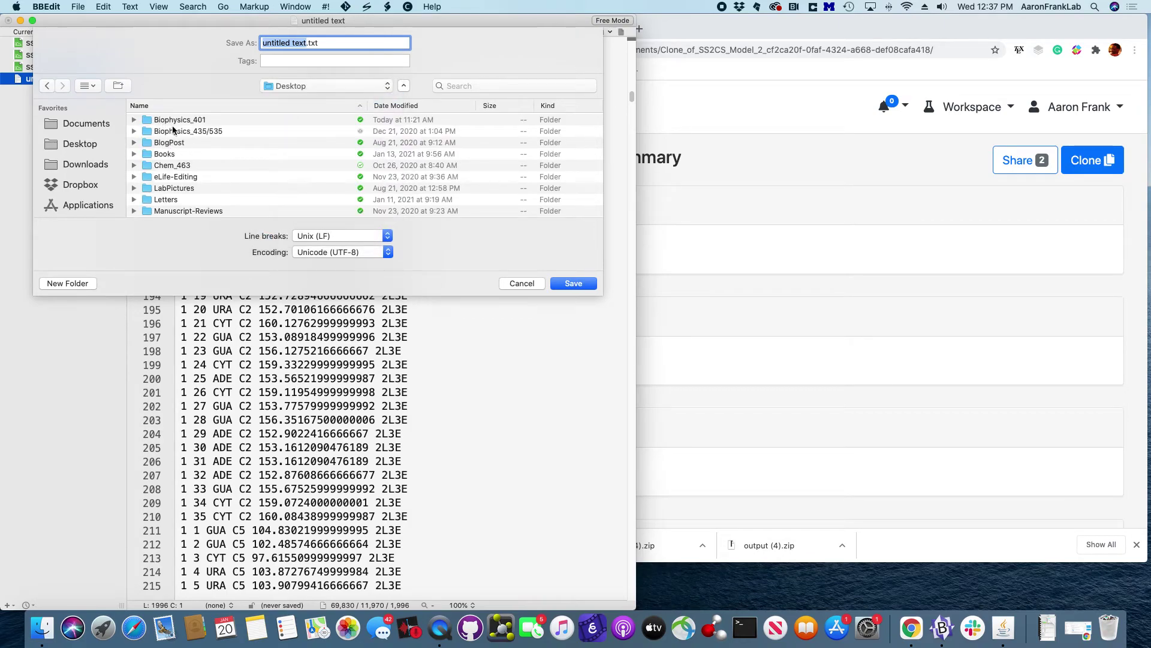
pyautogui.scroll(-10, 234, 193)
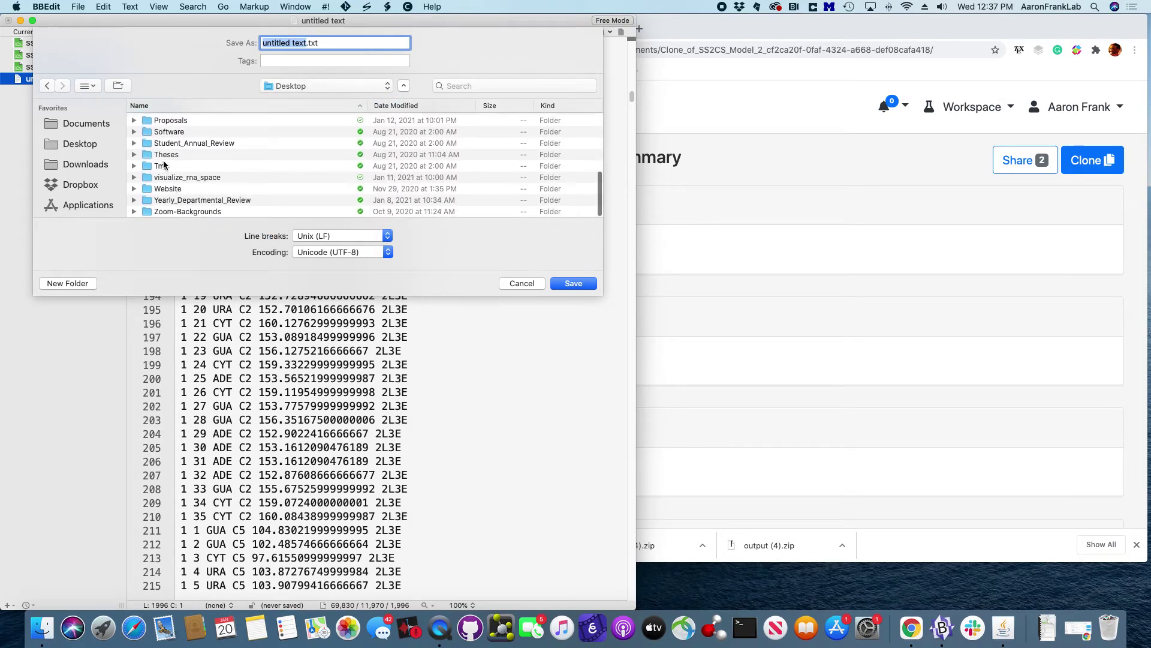
pyautogui.scroll(1, 170, 166)
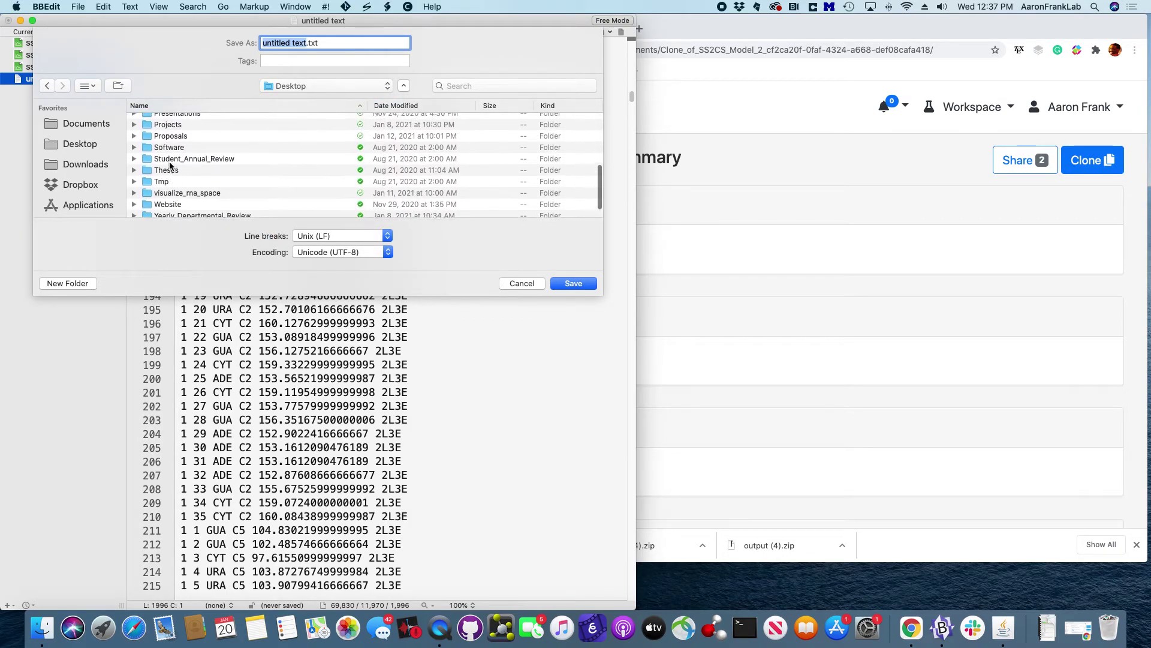
pyautogui.click(82, 144)
pyautogui.scroll(-3, 171, 152)
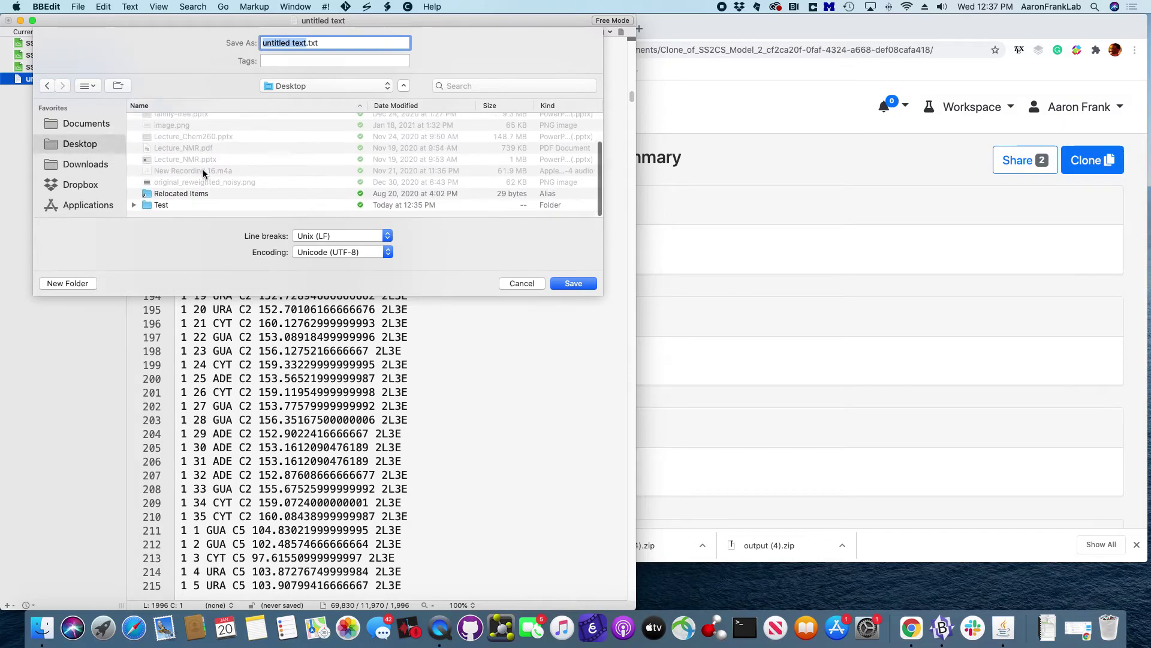
pyautogui.doubleClick(163, 211)
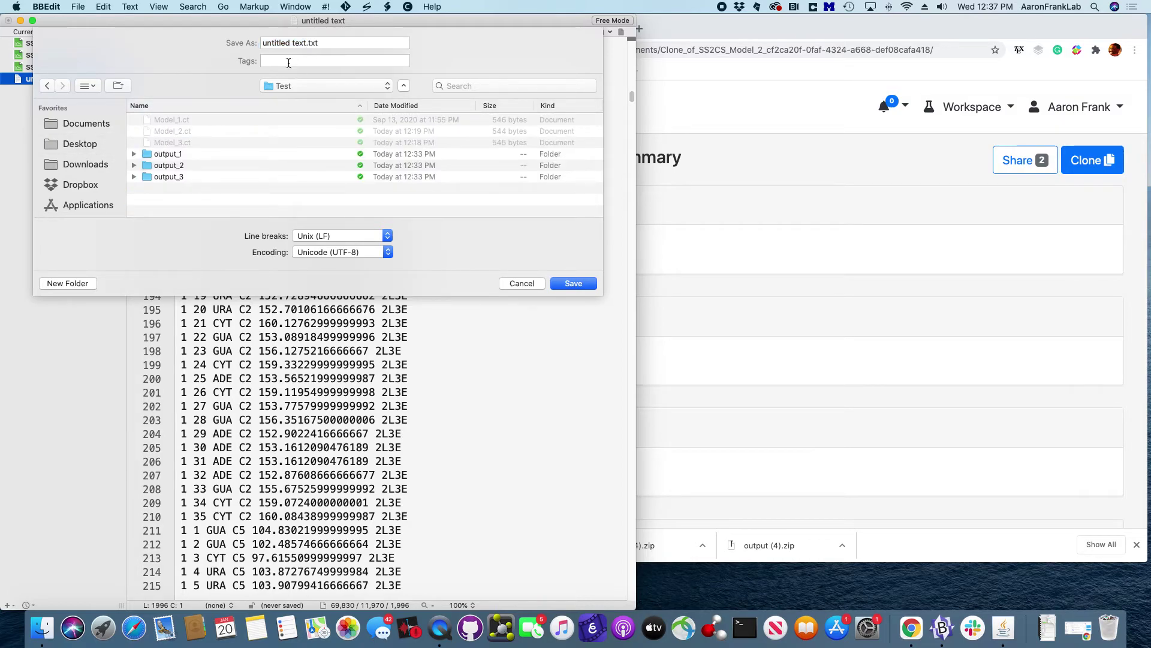
pyautogui.tripleClick(292, 42)
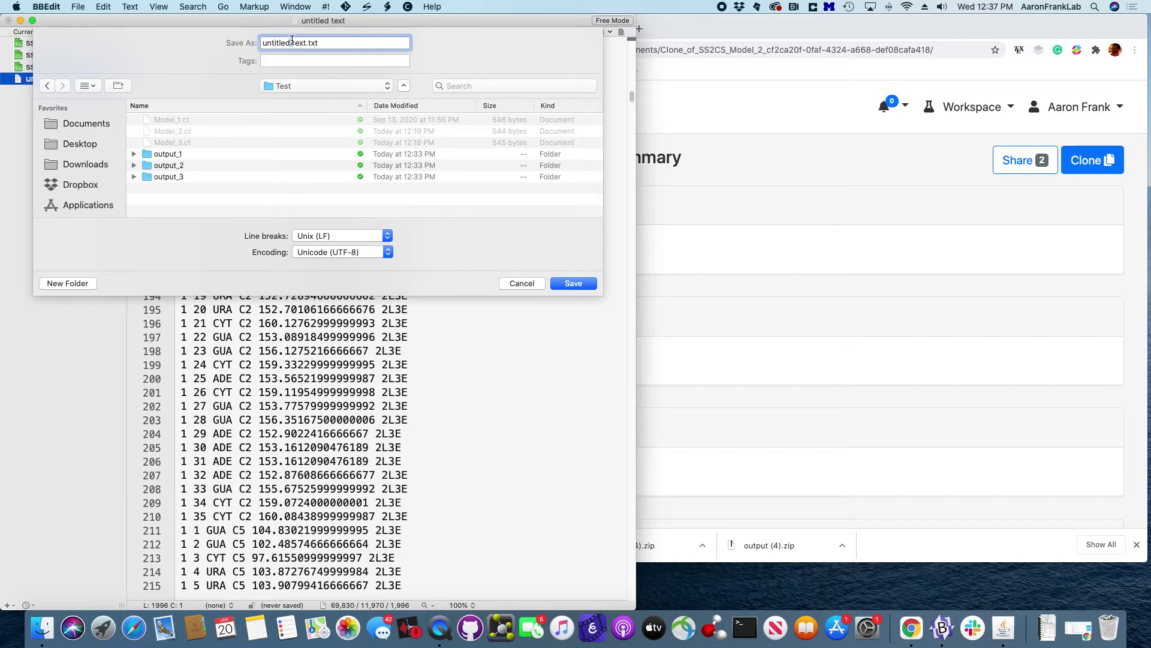
pyautogui.write('ss')
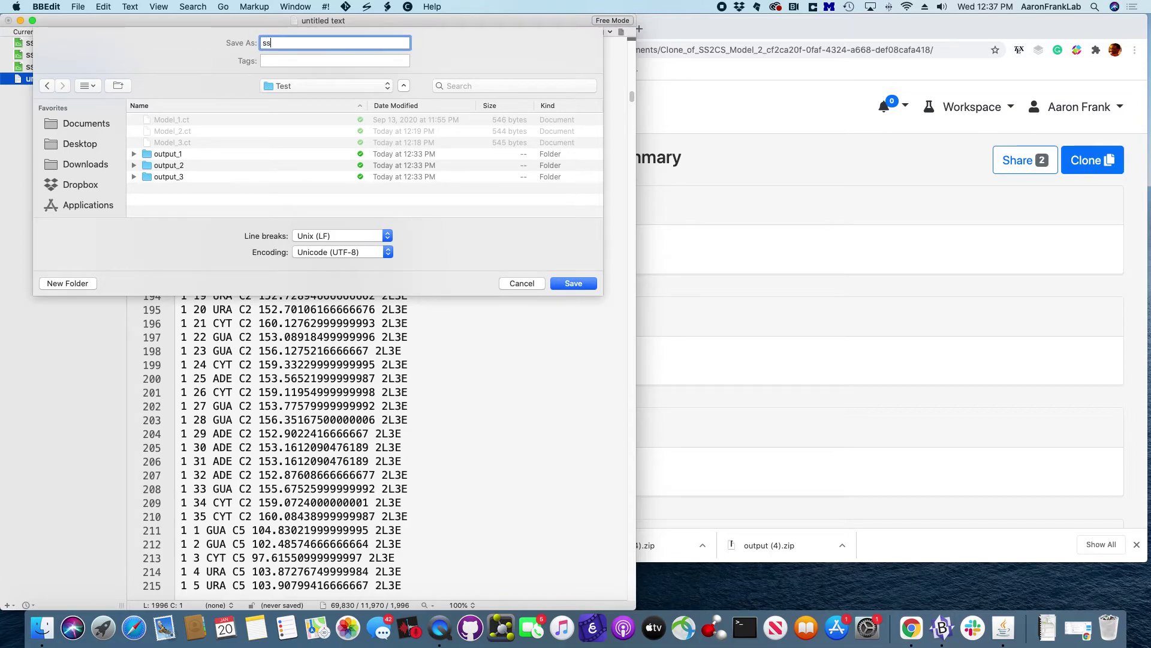
pyautogui.write('32cs')
pyautogui.press('Return')
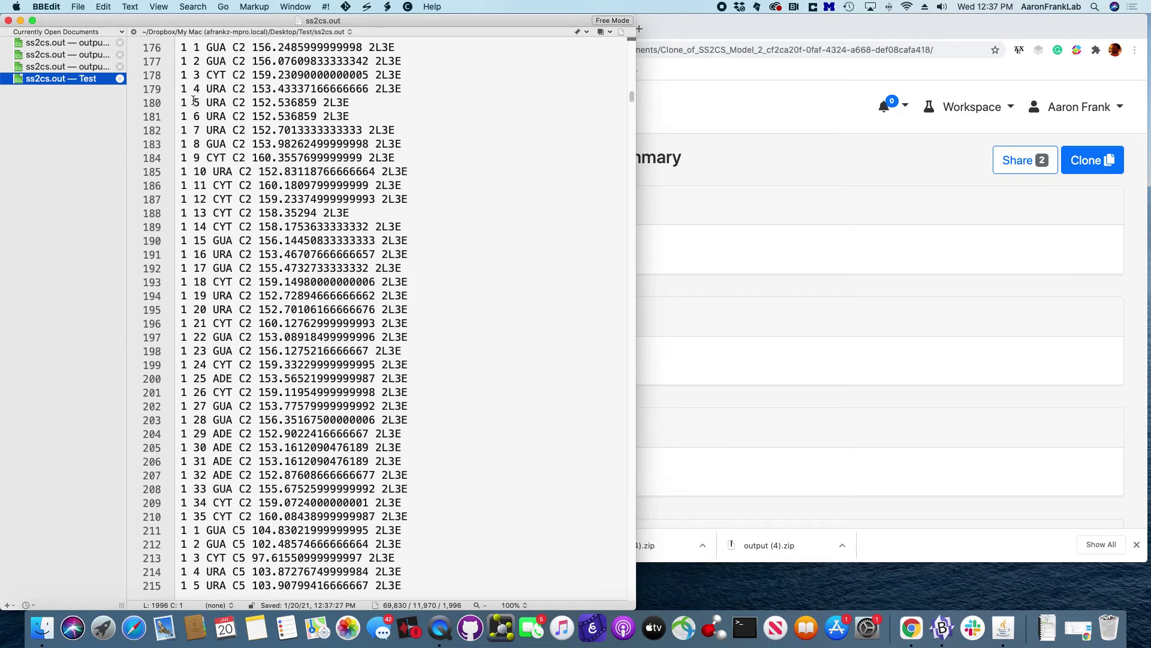
# Examine the combined file's columns: model number, residue number, residue name, nucleus, chemical shift and the 2L3E label.
pyautogui.click(184, 48)
pyautogui.doubleClick(197, 48)
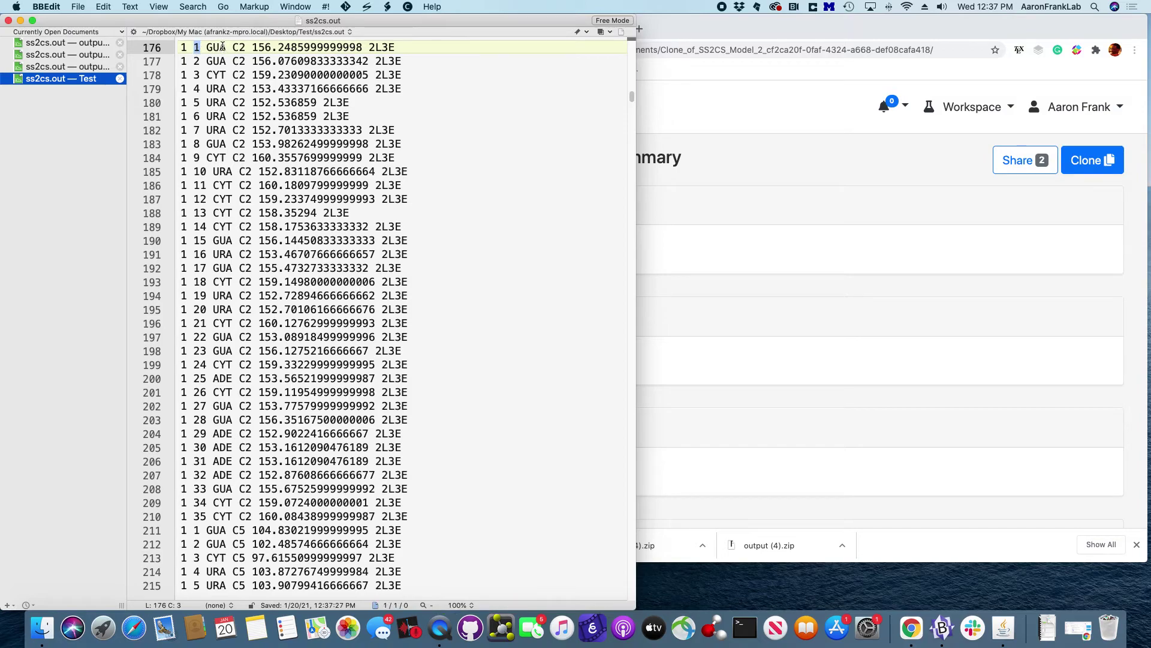
pyautogui.doubleClick(217, 47)
pyautogui.click(239, 48)
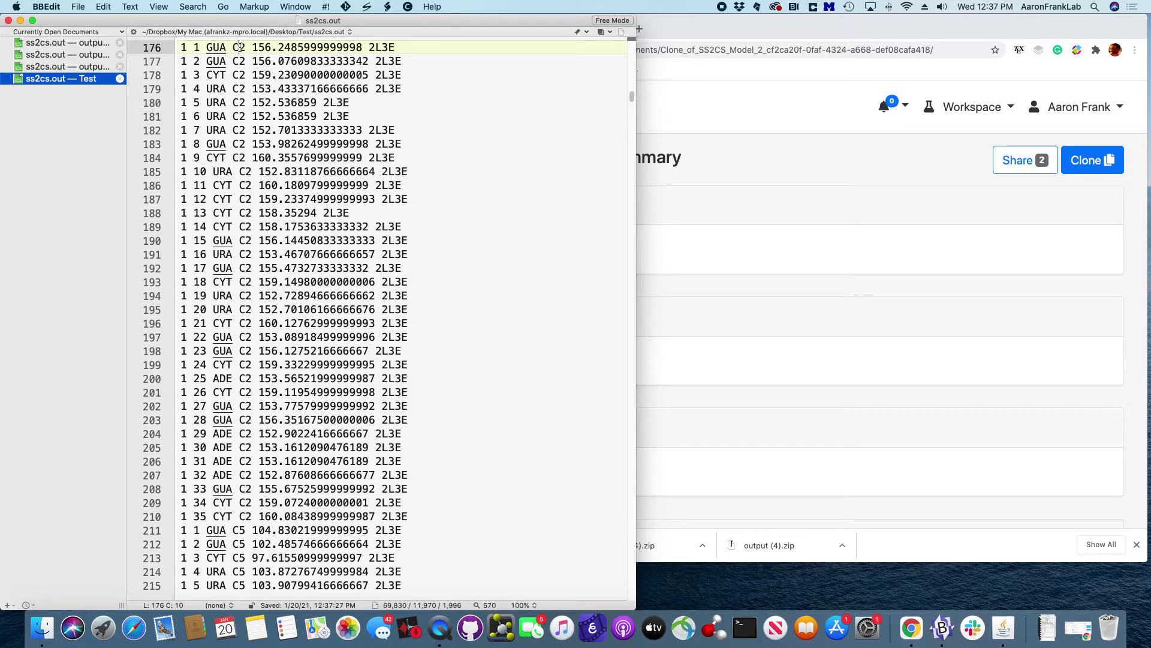
pyautogui.doubleClick(239, 48)
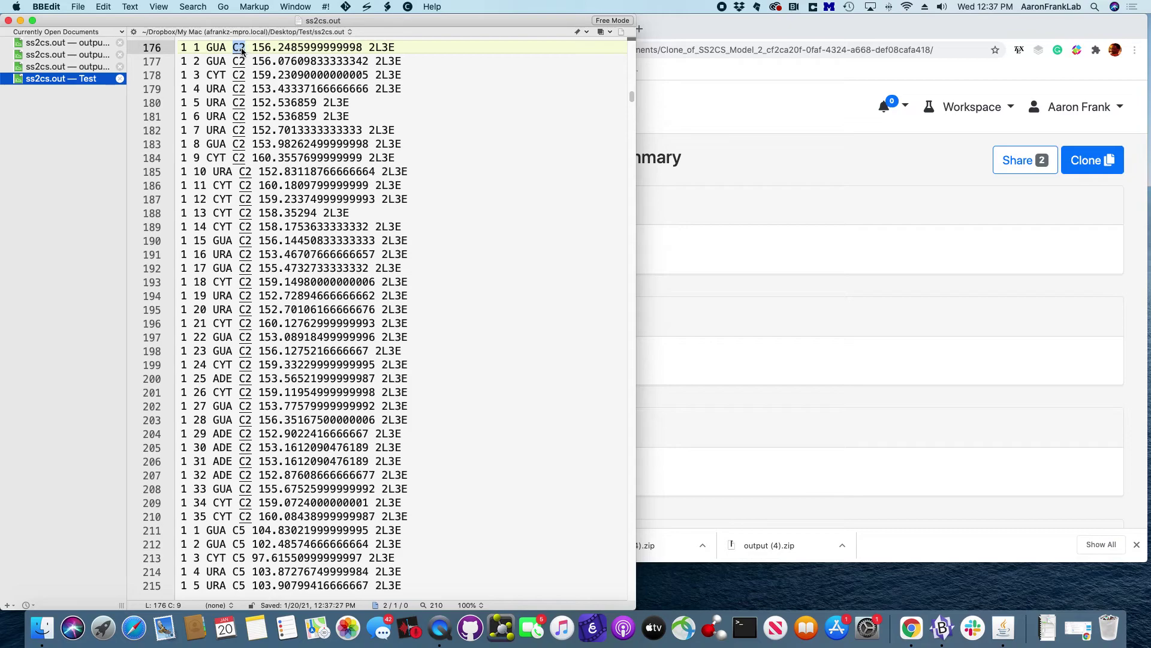
pyautogui.click(251, 47)
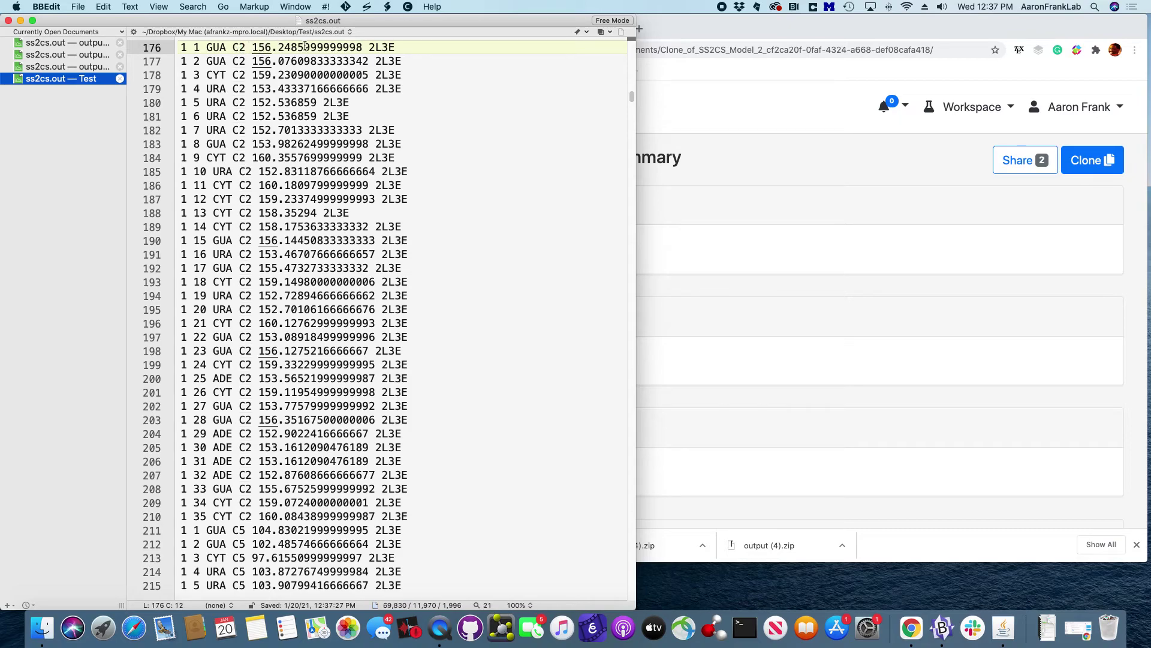
pyautogui.doubleClick(358, 47)
pyautogui.doubleClick(379, 47)
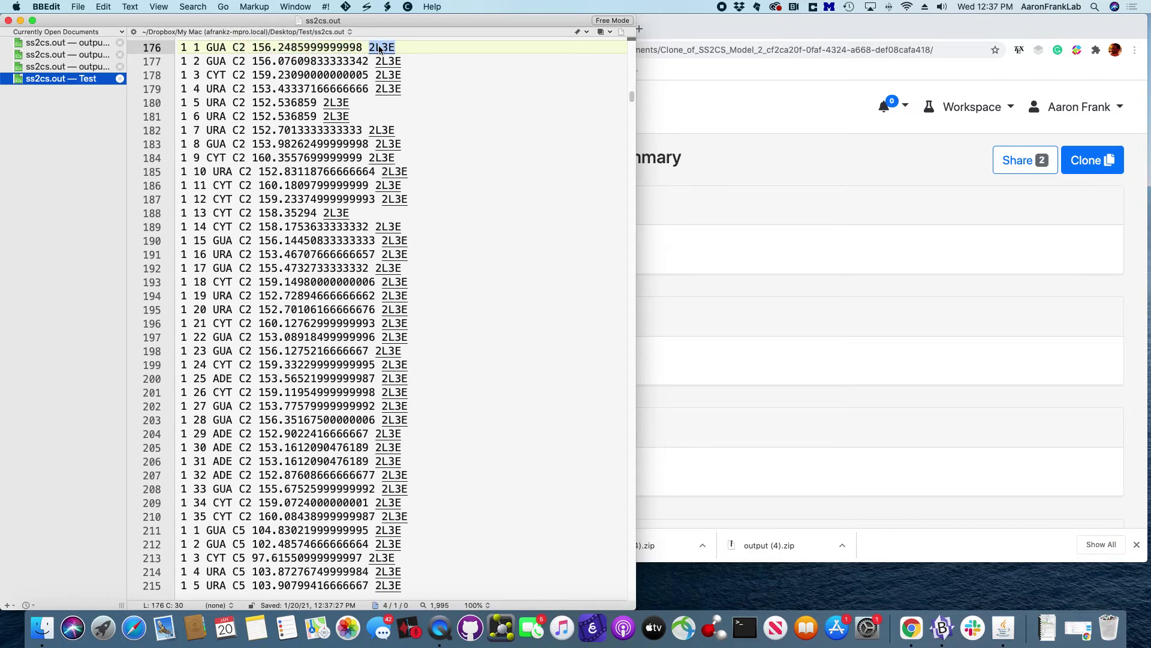
pyautogui.scroll(-3, 445, 139)
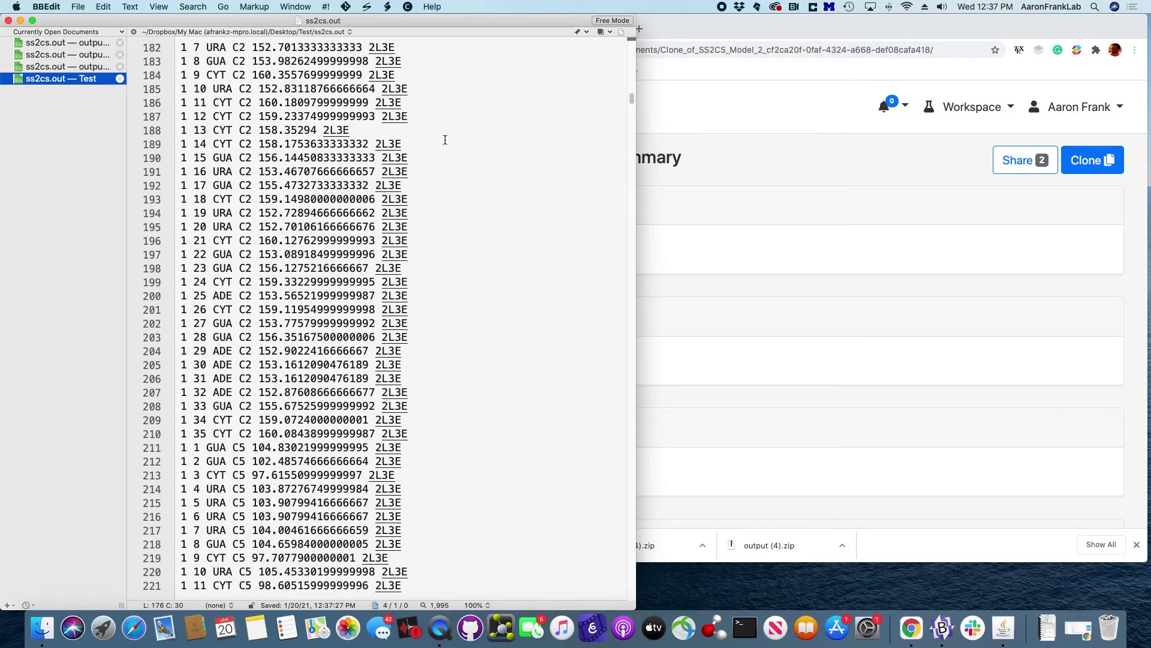
pyautogui.scroll(20, 445, 140)
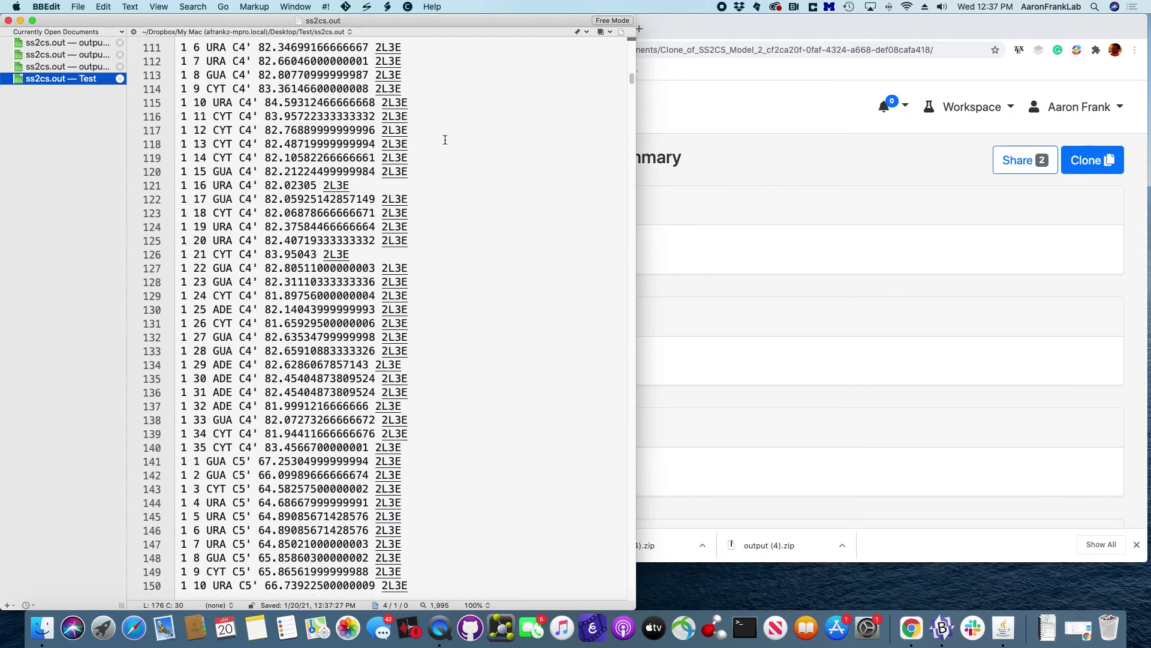
pyautogui.scroll(7, 445, 139)
pyautogui.scroll(-20, 385, 185)
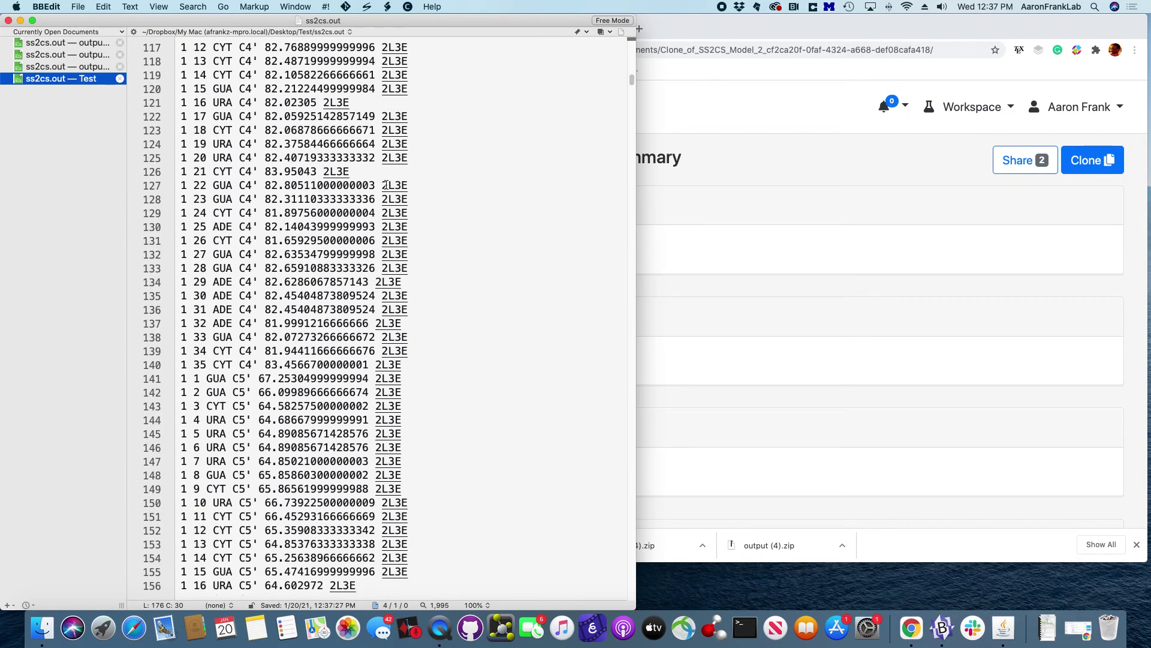
pyautogui.scroll(-20, 386, 185)
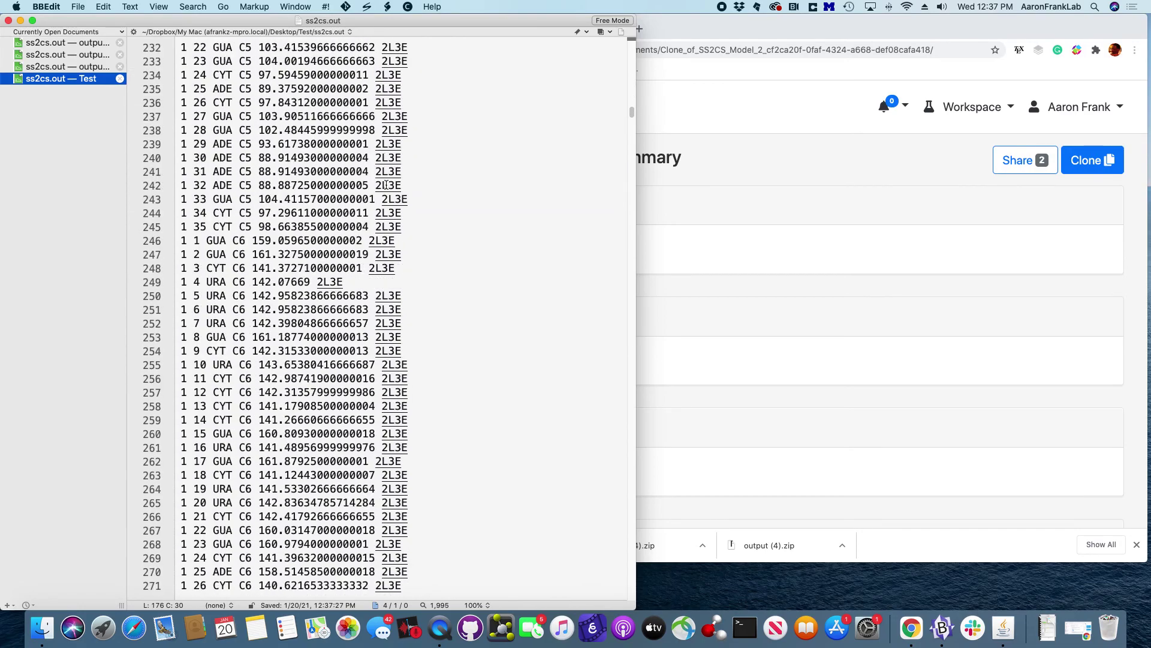
# Switch to VARNA to view the Model 3 secondary structure, and return to the combined ss2cs.out in BBEdit.
pyautogui.press('super+Tab')
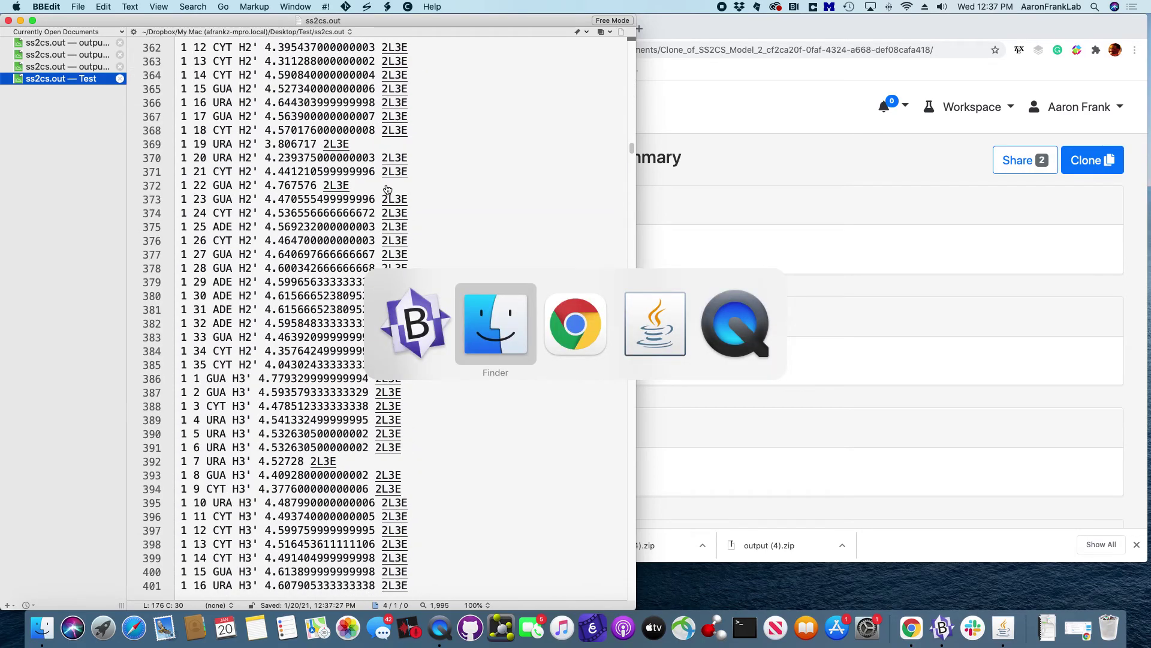
pyautogui.press('super+shift+Tab')
pyautogui.click(352, 186)
pyautogui.press('super+Tab')
pyautogui.press('super+Tab')
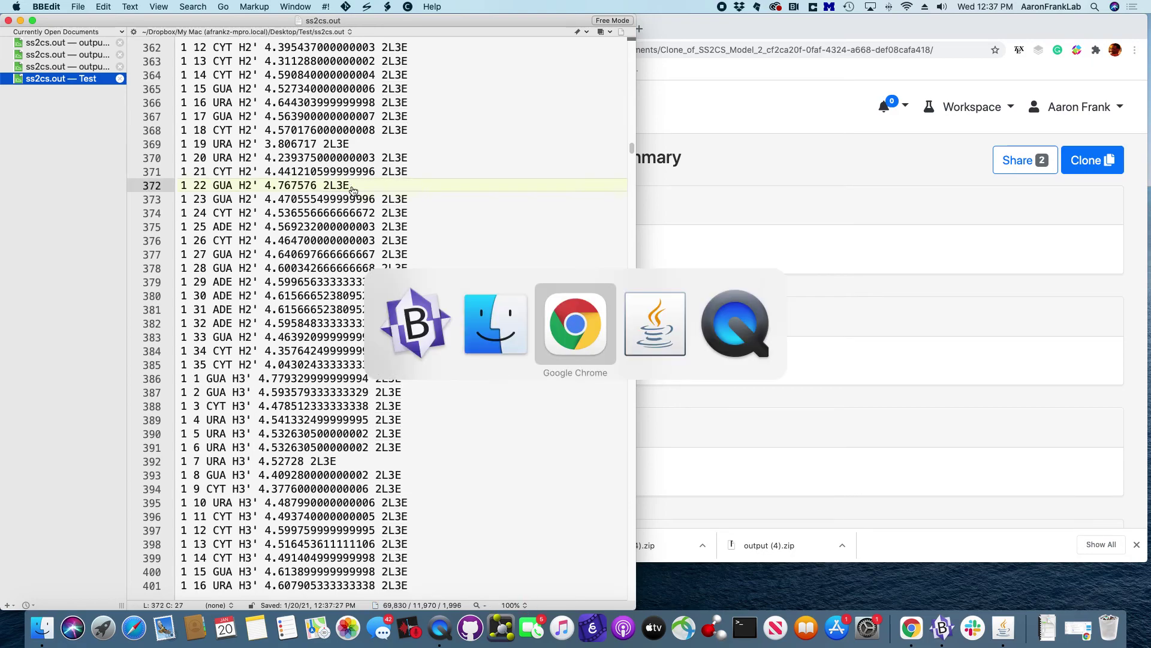
pyautogui.press('super+Tab')
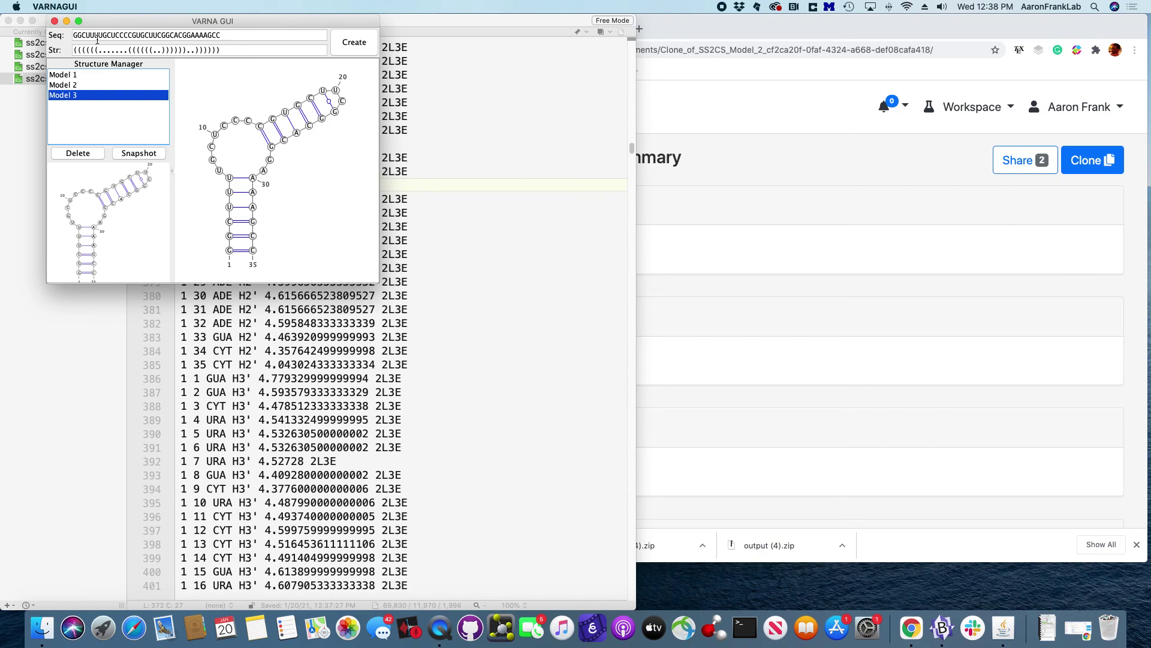
pyautogui.click(431, 107)
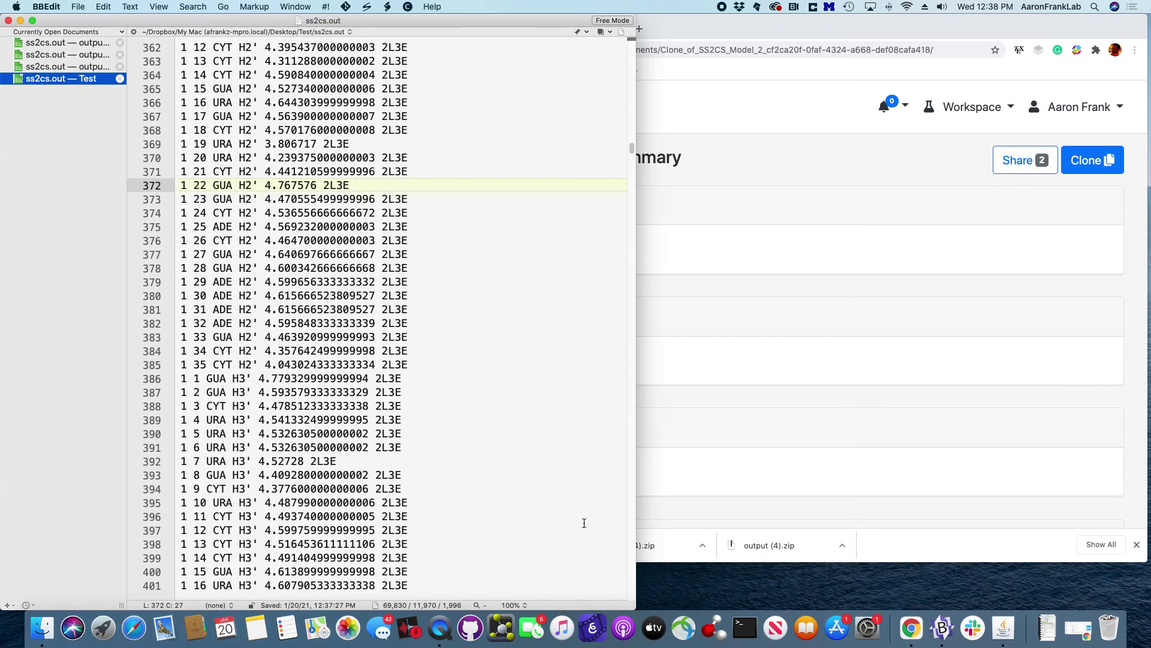